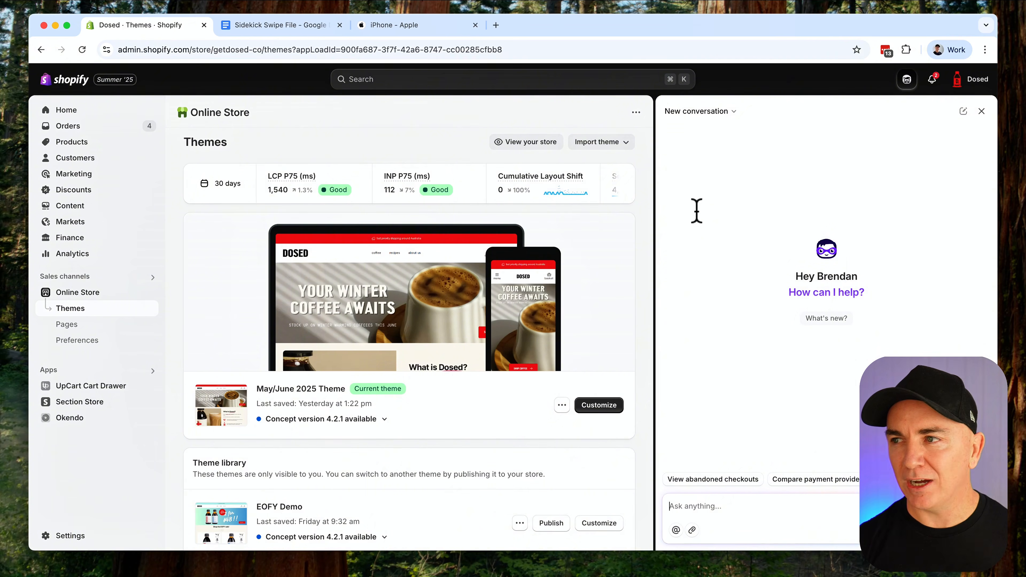
Switch to the Sidekick Swipe File document in Google Docs and read through the Data Analysis objectives and prompts.
click(281, 25)
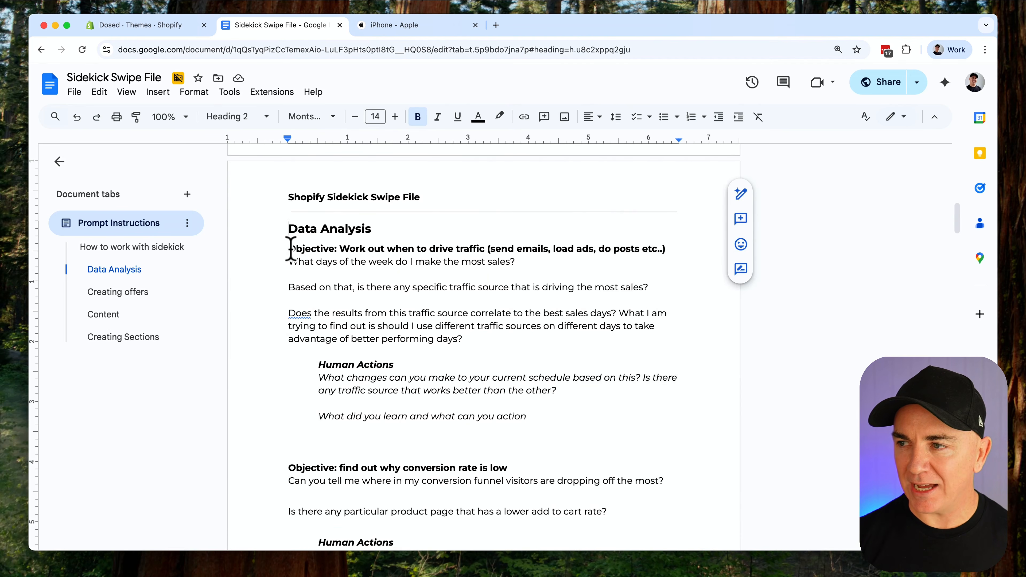
drag(291, 248, 343, 249)
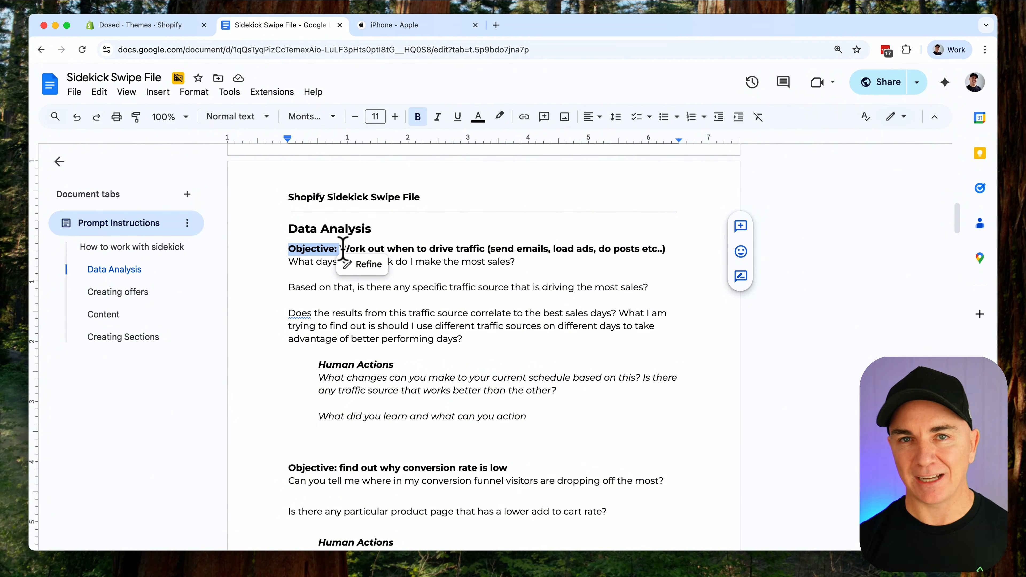
click(471, 262)
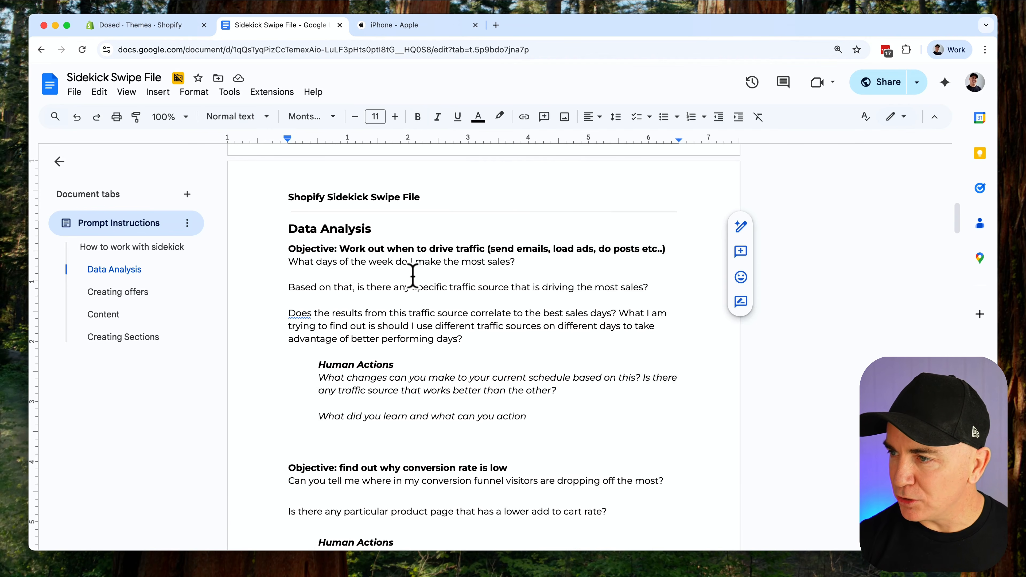
scroll(407, 268, down, 3)
scroll(412, 279, down, 4)
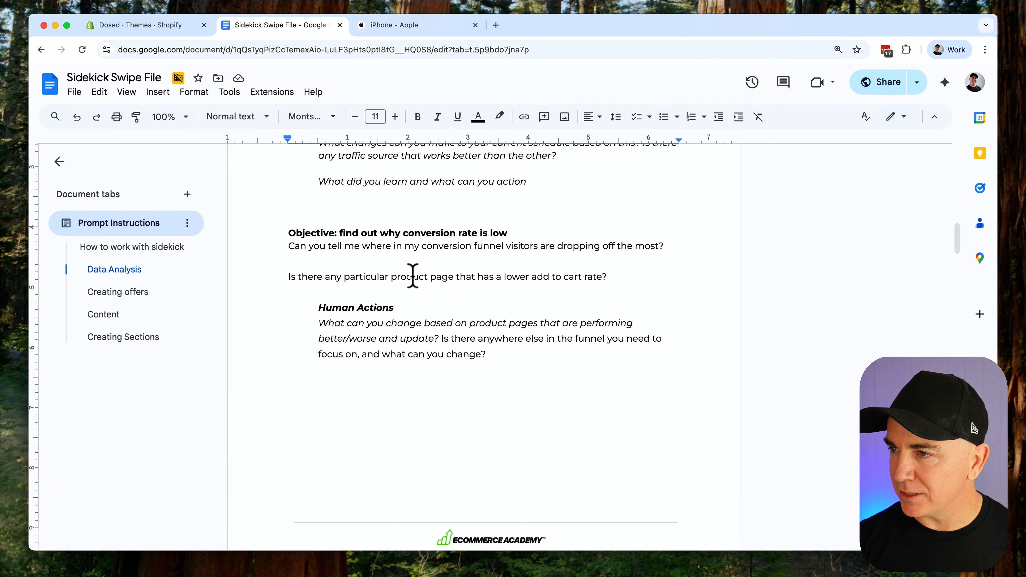
scroll(413, 279, up, 5)
scroll(412, 277, up, 1)
drag(350, 196, 671, 198)
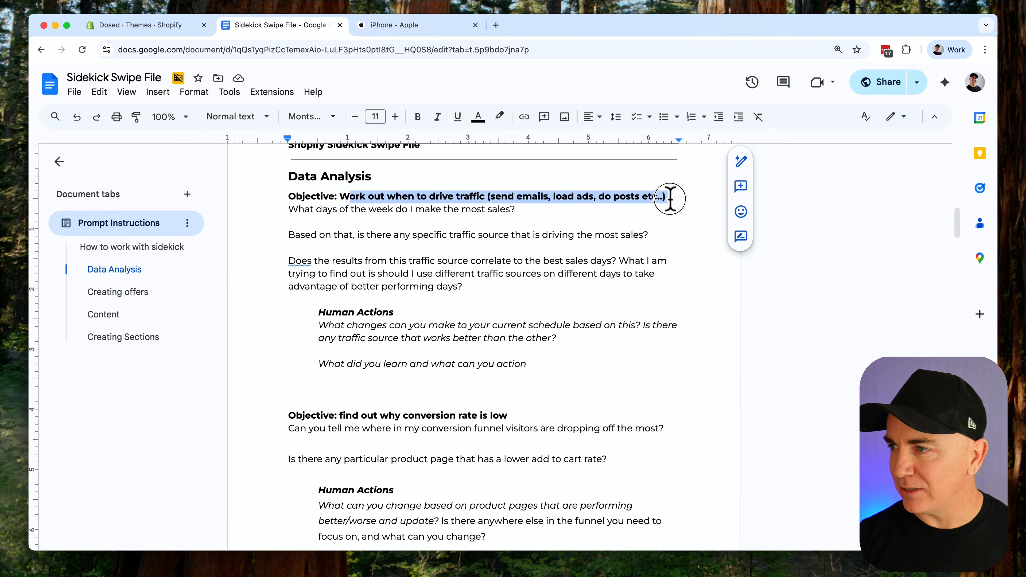
click(346, 221)
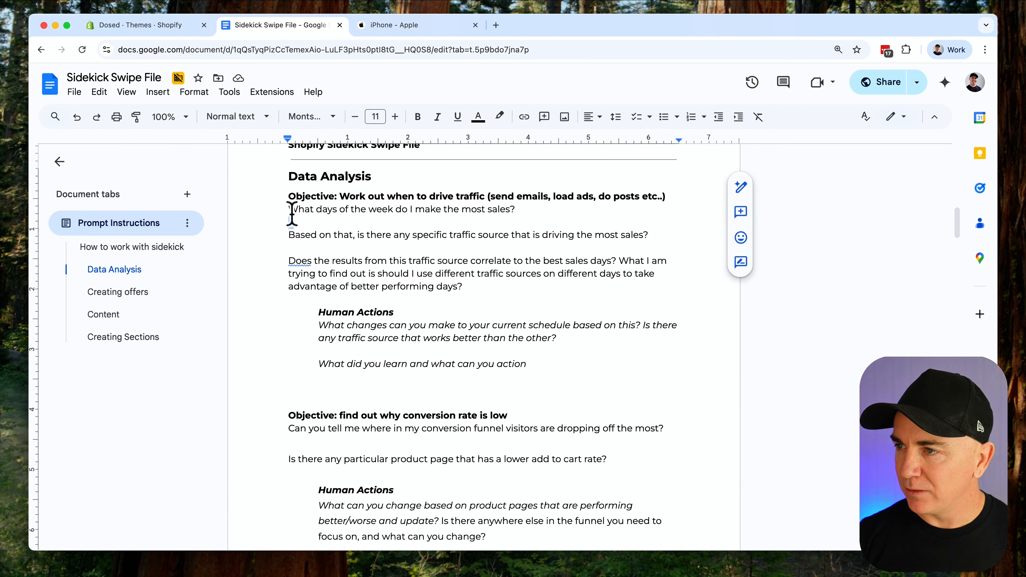
Copy the prompt "What days of the week do I make the most sales?" from the Data Analysis section.
drag(290, 209, 498, 208)
right_click(498, 208)
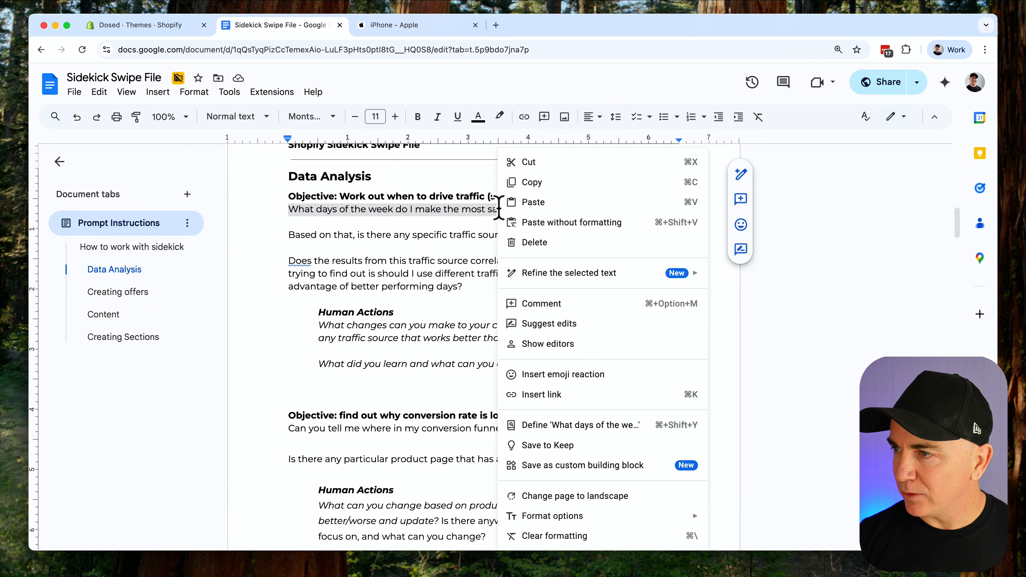
click(525, 184)
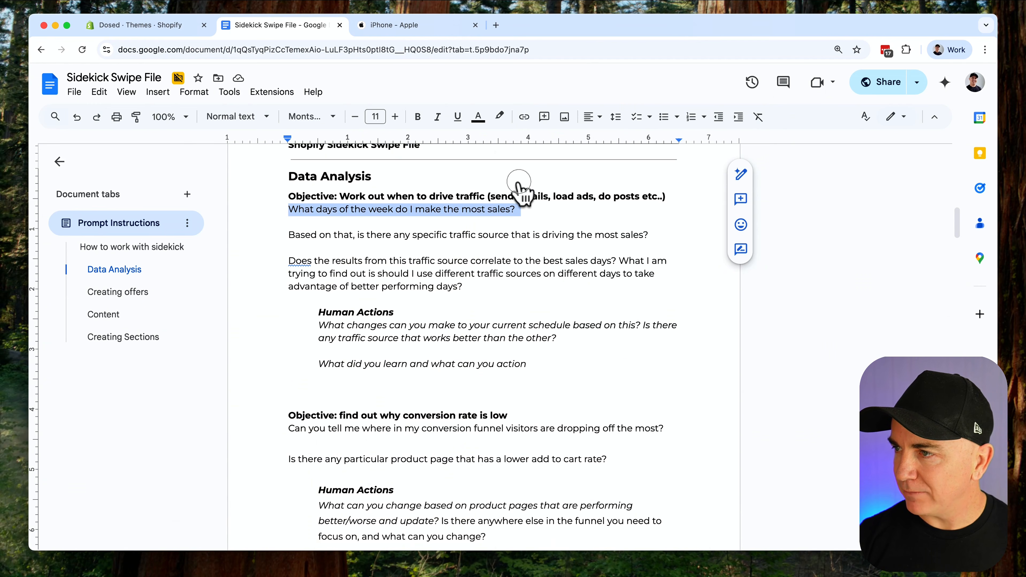
Ask Sidekick in the Shopify admin "What days of the week do I make the most sales?" and review its weekday analysis.
click(161, 28)
click(753, 502)
key(super+v)
key(Return)
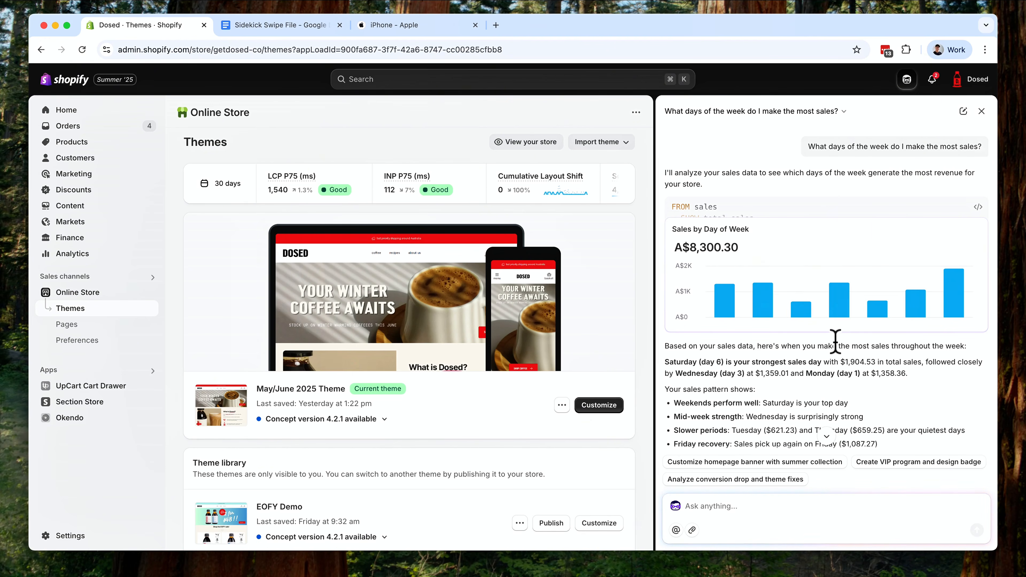
scroll(804, 258, down, 3)
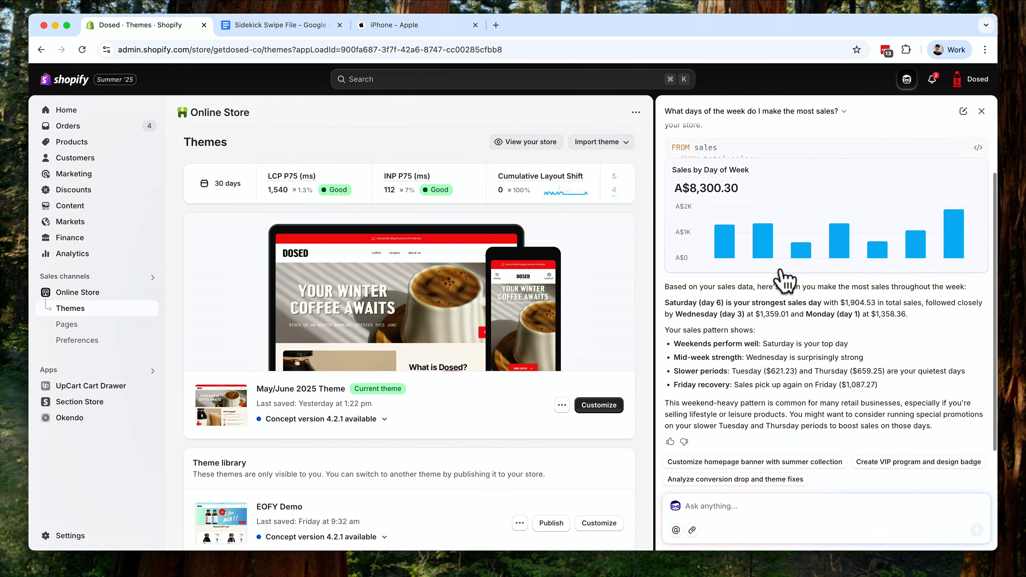
mouse_move(953, 248)
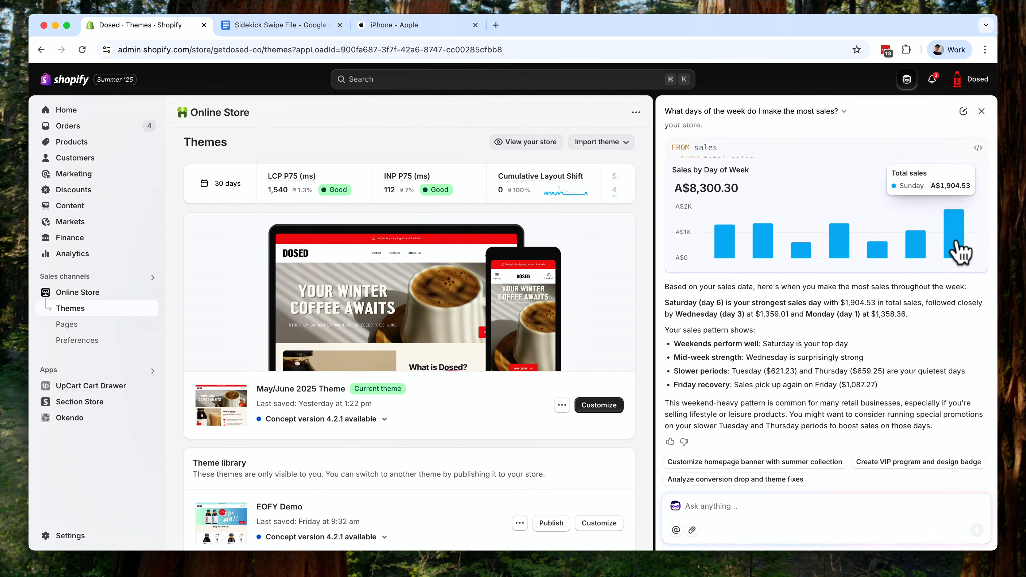
drag(662, 284, 931, 391)
click(913, 388)
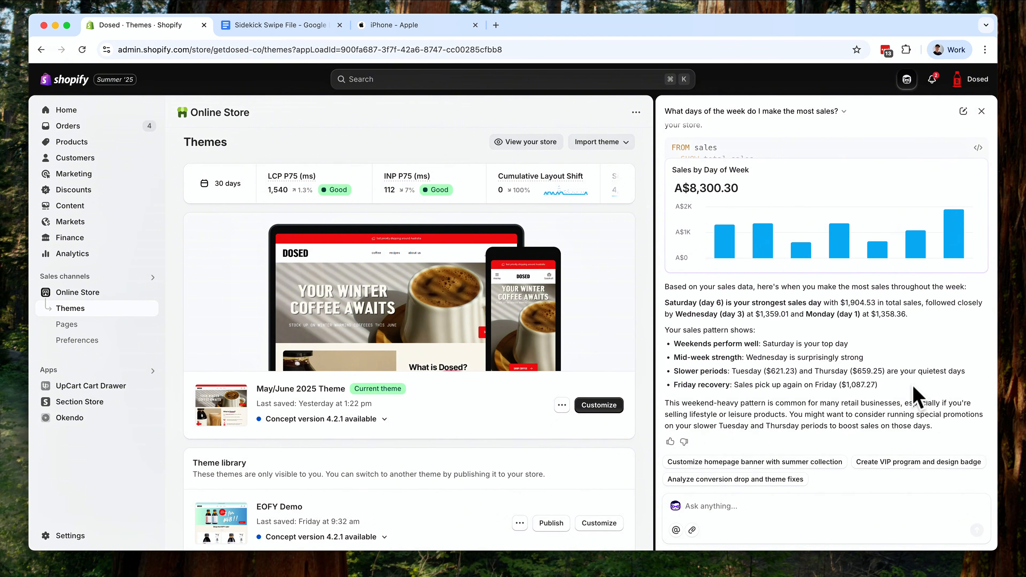
In the Google Docs swipe file, copy the prompt "Based on that, is there any specific traffic source that is driving the most sales?".
click(323, 28)
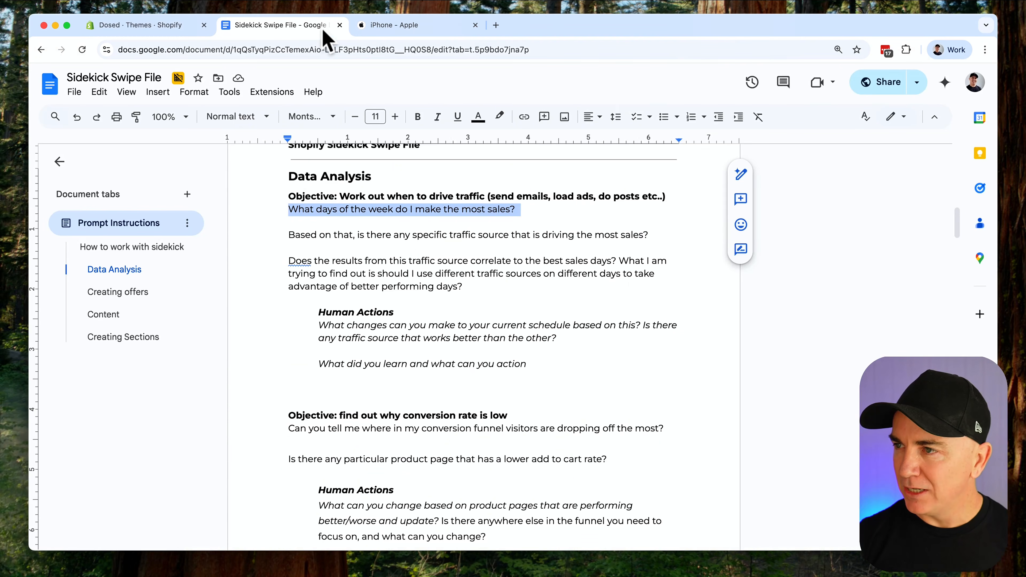
click(287, 235)
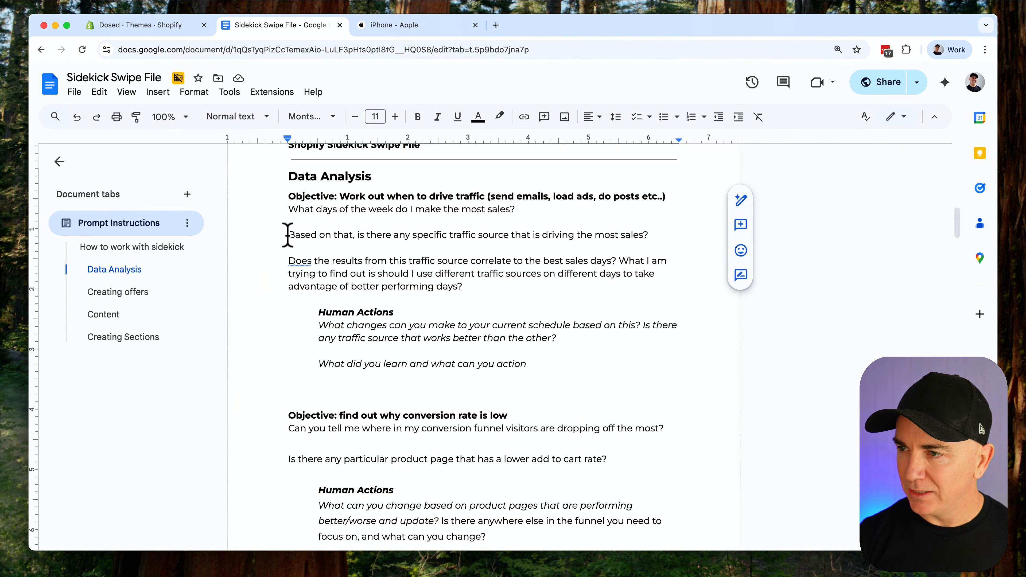
drag(287, 234, 650, 235)
right_click(634, 236)
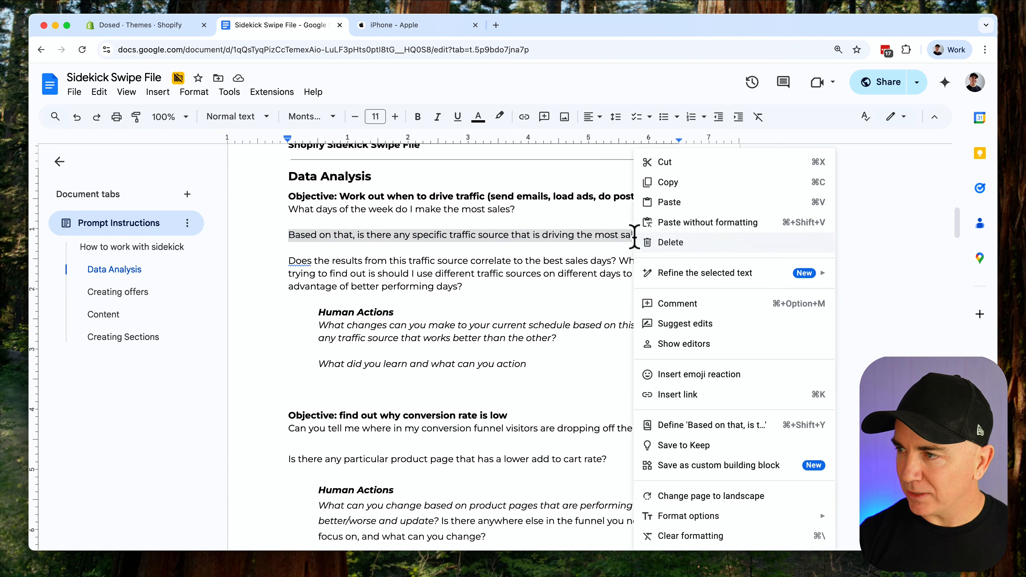
click(658, 181)
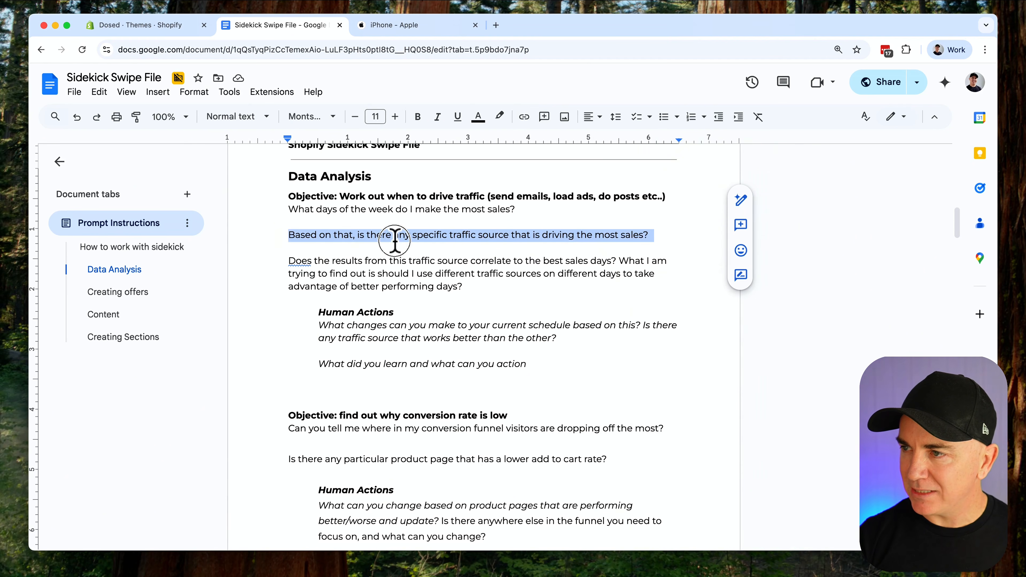
click(394, 240)
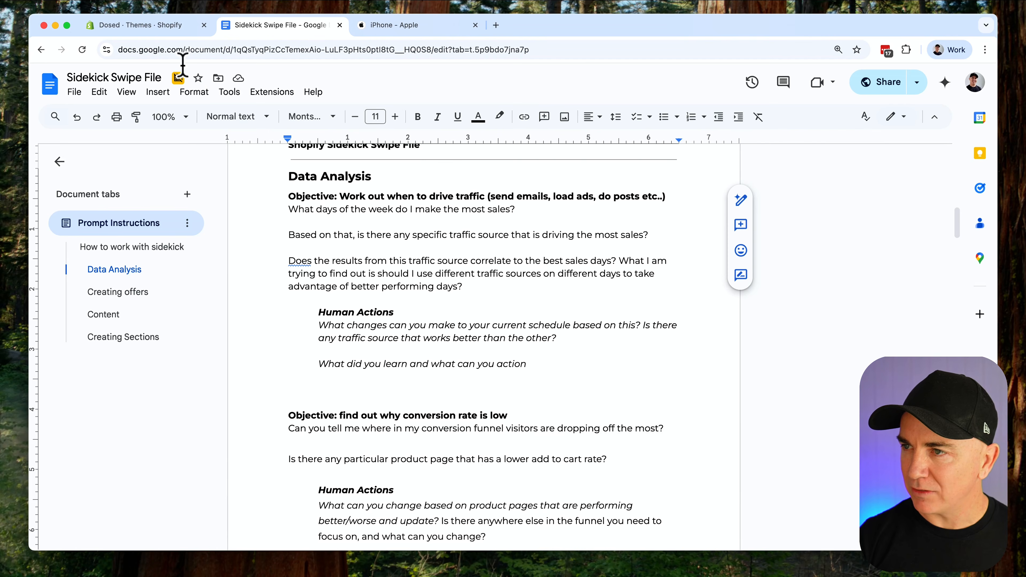
Send the copied traffic source question to Sidekick in the Shopify admin and review its breakdown of sales by source.
click(155, 25)
mouse_move(765, 251)
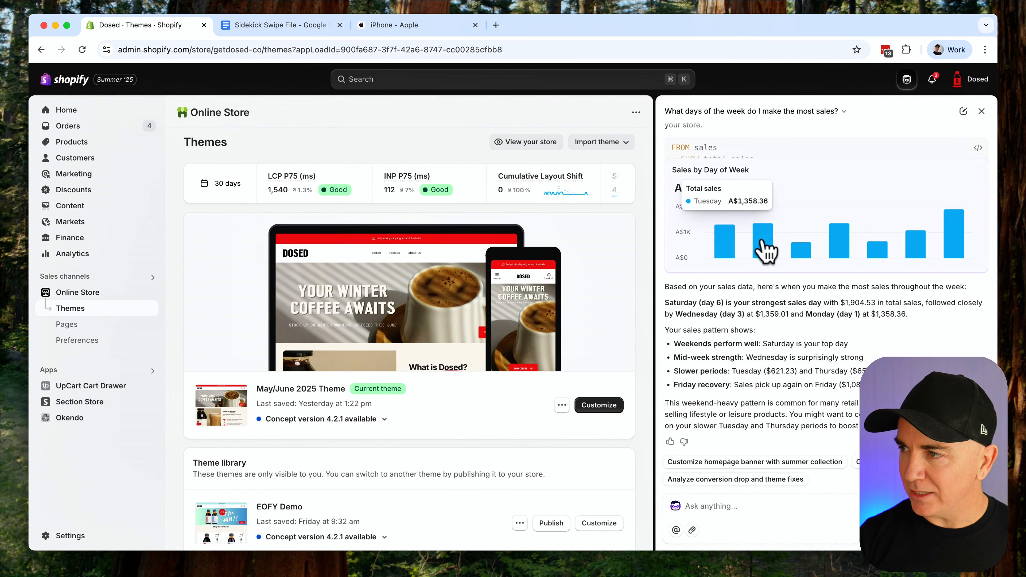
click(730, 510)
key(super+v)
key(Return)
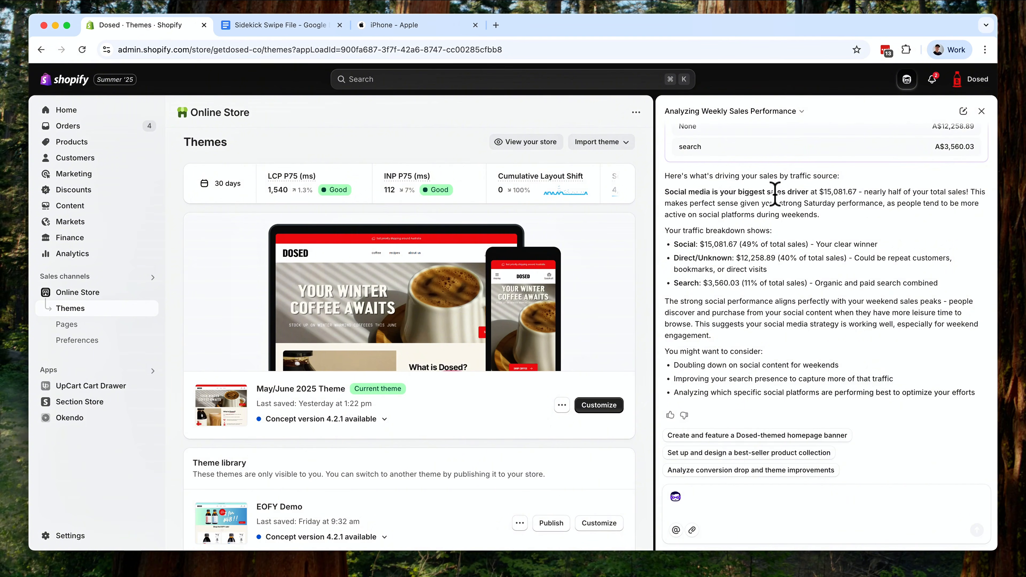
drag(666, 203, 839, 218)
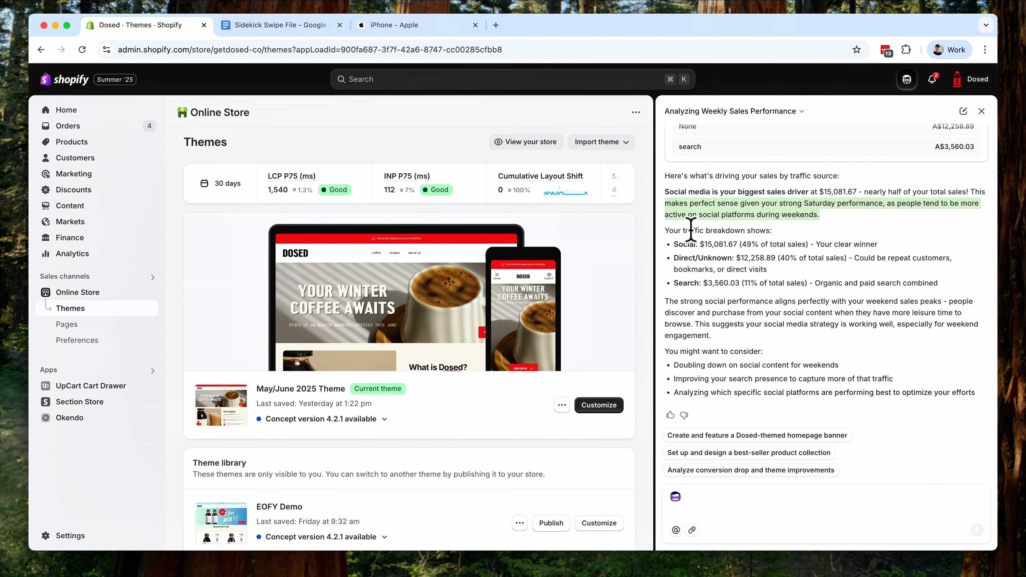
click(671, 302)
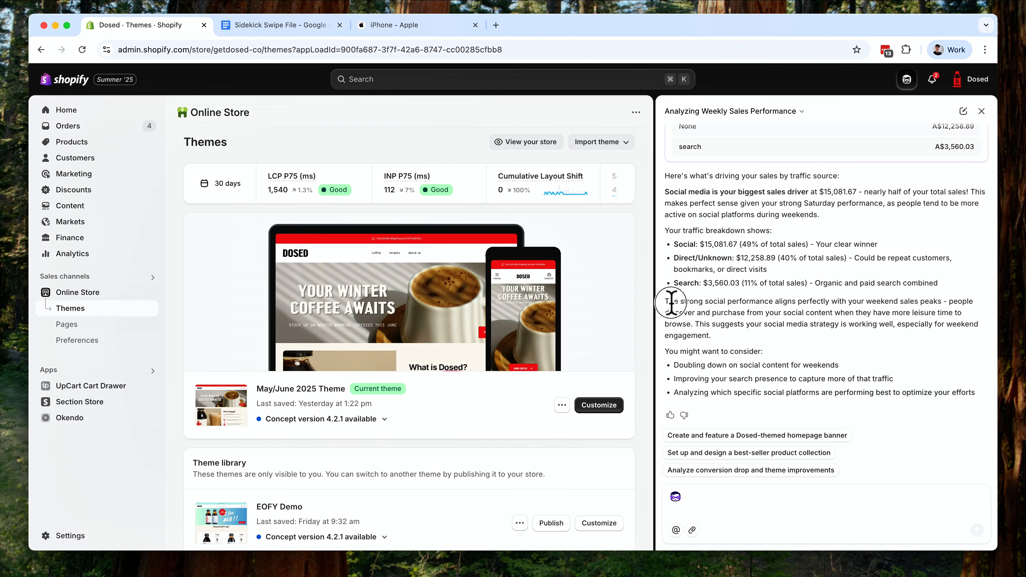
drag(671, 302, 916, 335)
click(905, 338)
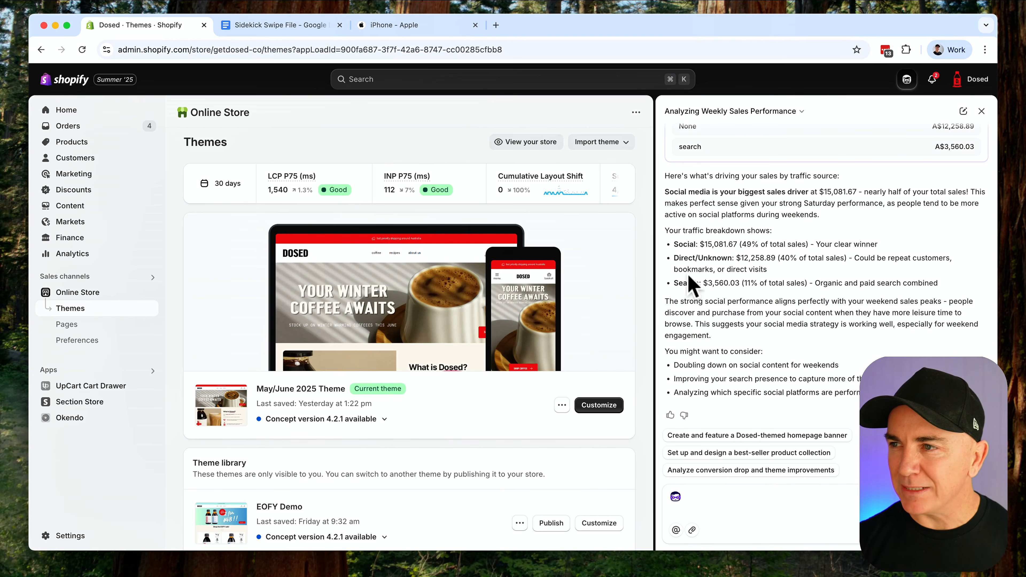
Copy the swipe file prompt about traffic source results correlating to the best sales days and submit it to Sidekick in Shopify.
click(301, 25)
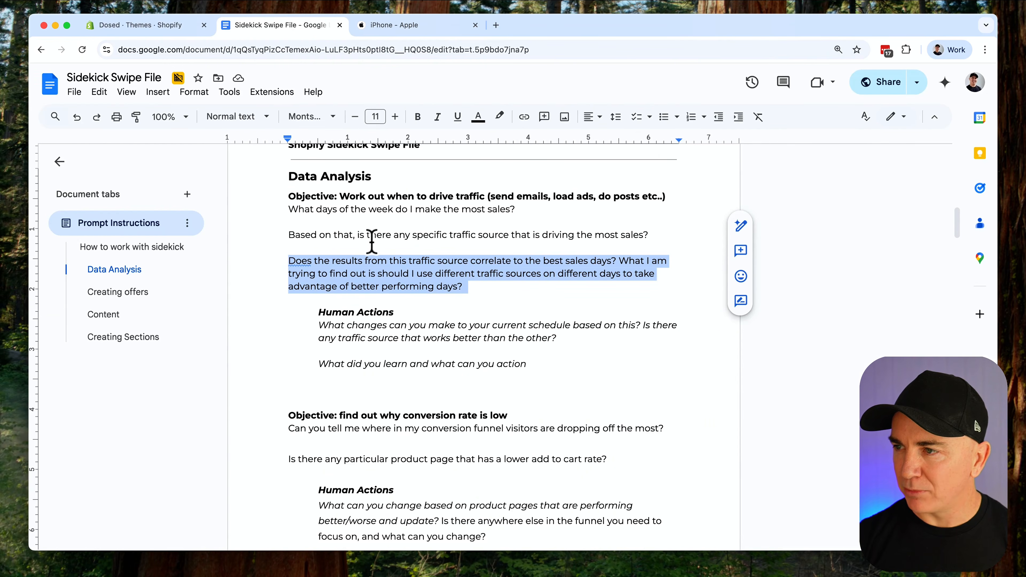
right_click(373, 263)
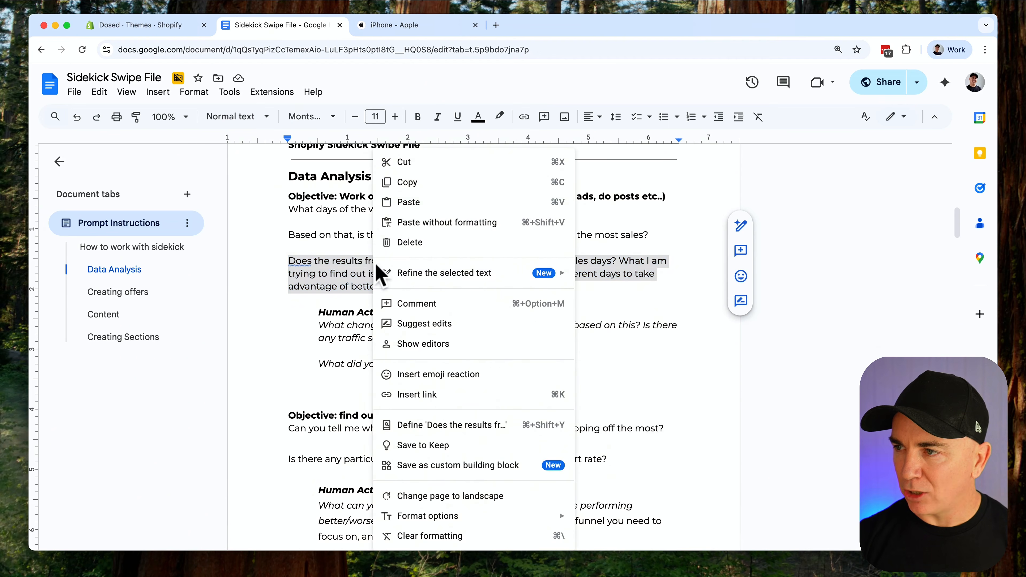
click(409, 183)
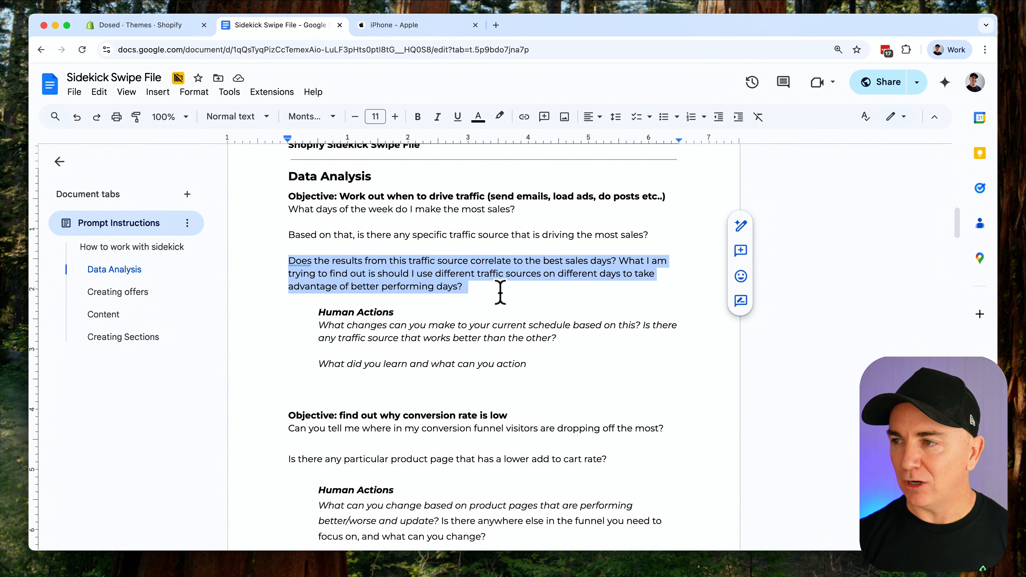
click(166, 31)
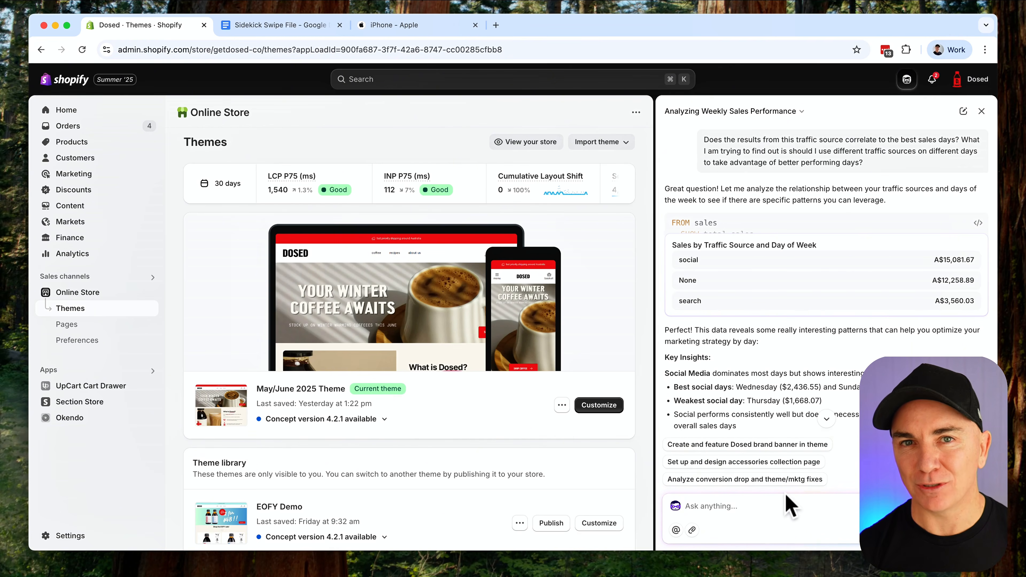
Examine Sidekick's key insights on social, direct and search traffic by weekday and its strategic recommendations.
scroll(774, 342, down, 5)
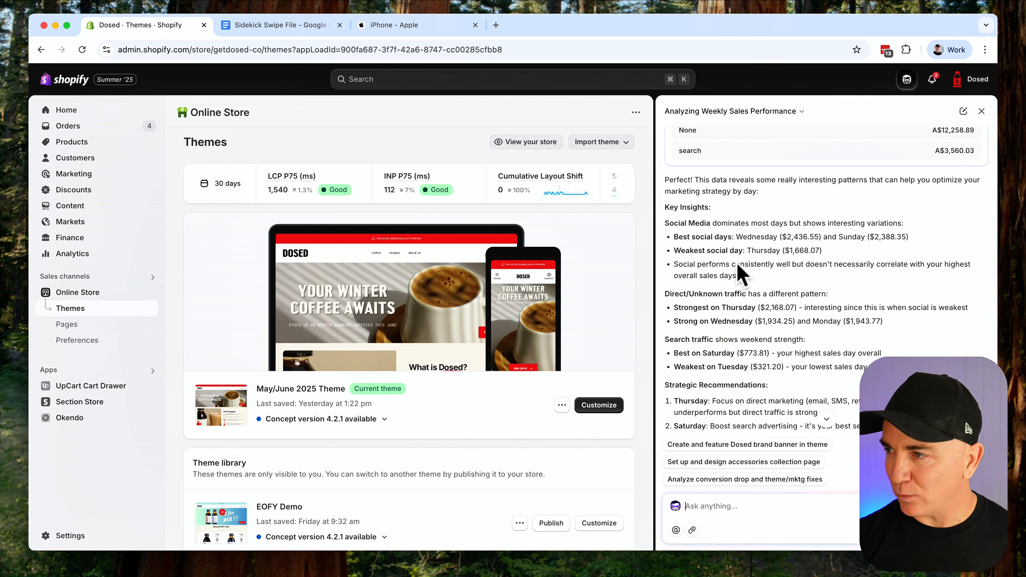
scroll(743, 275, down, 2)
drag(668, 254, 756, 250)
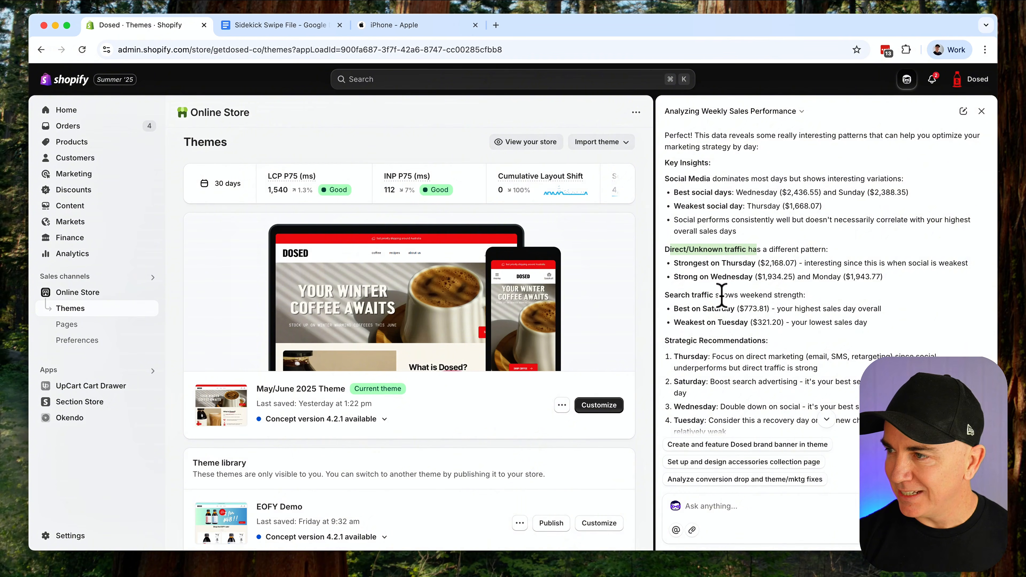
scroll(717, 293, down, 2)
scroll(699, 278, down, 1)
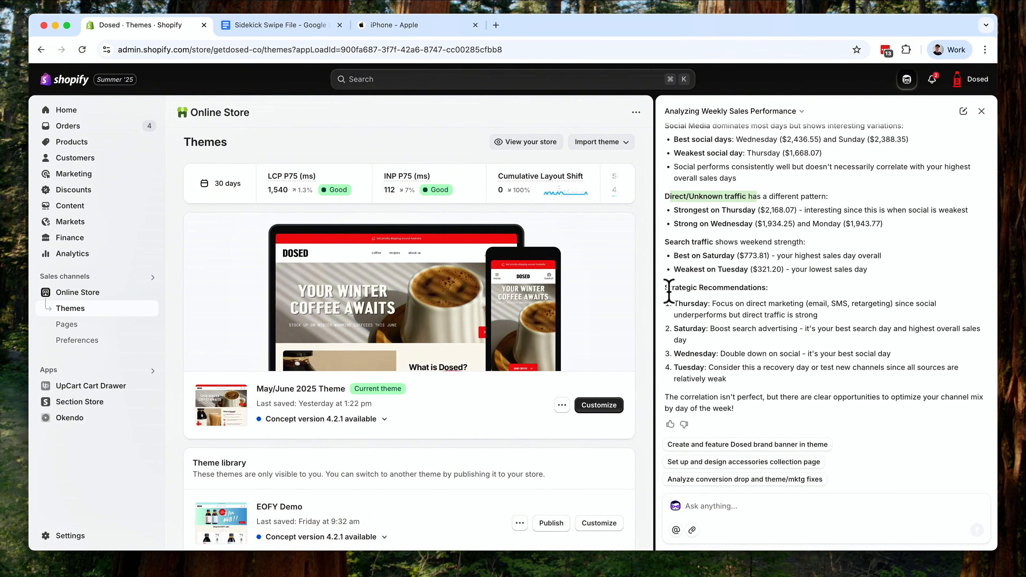
drag(667, 288, 783, 291)
click(676, 307)
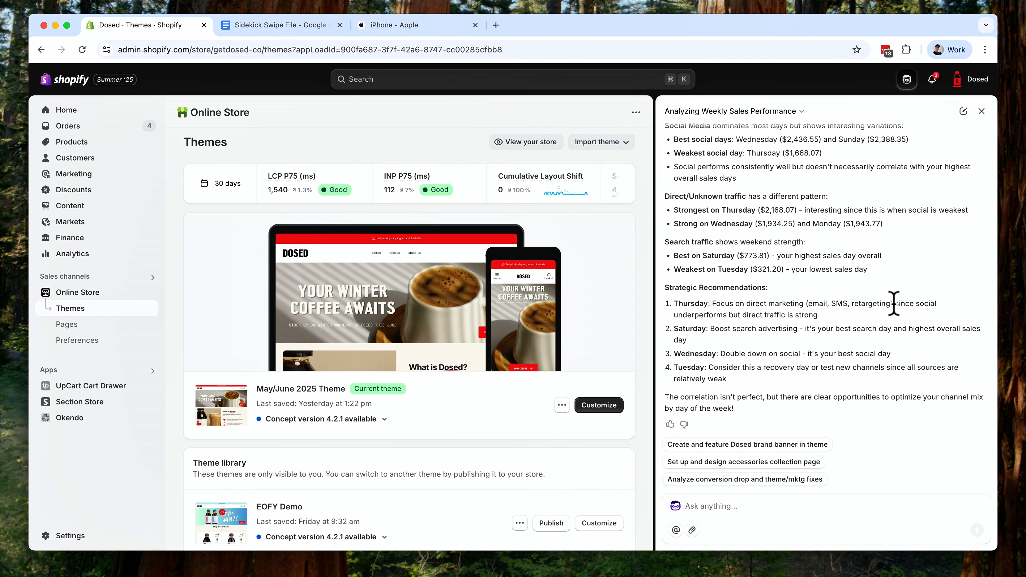
triple_click(710, 330)
click(716, 348)
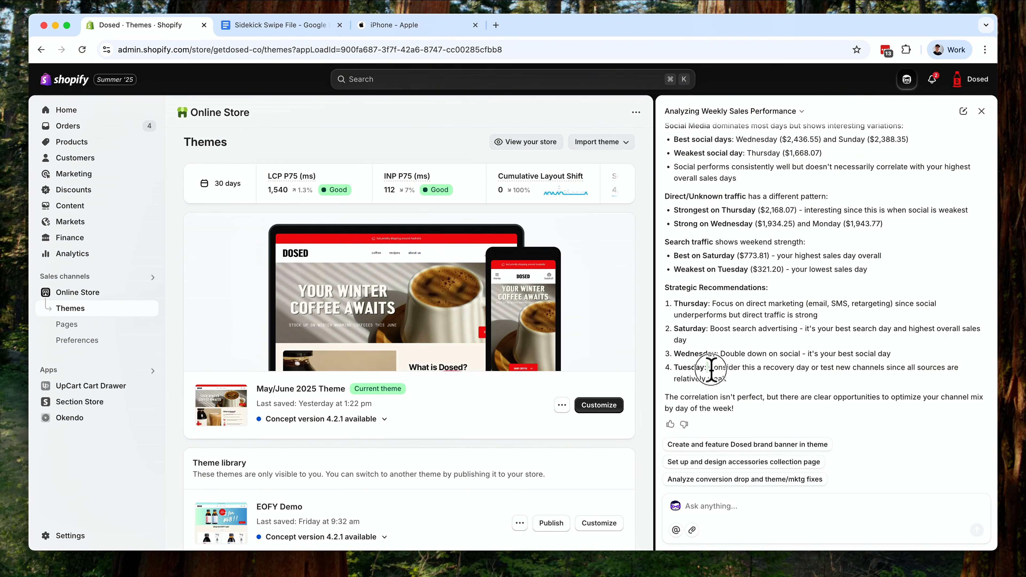
drag(709, 367, 740, 389)
click(745, 390)
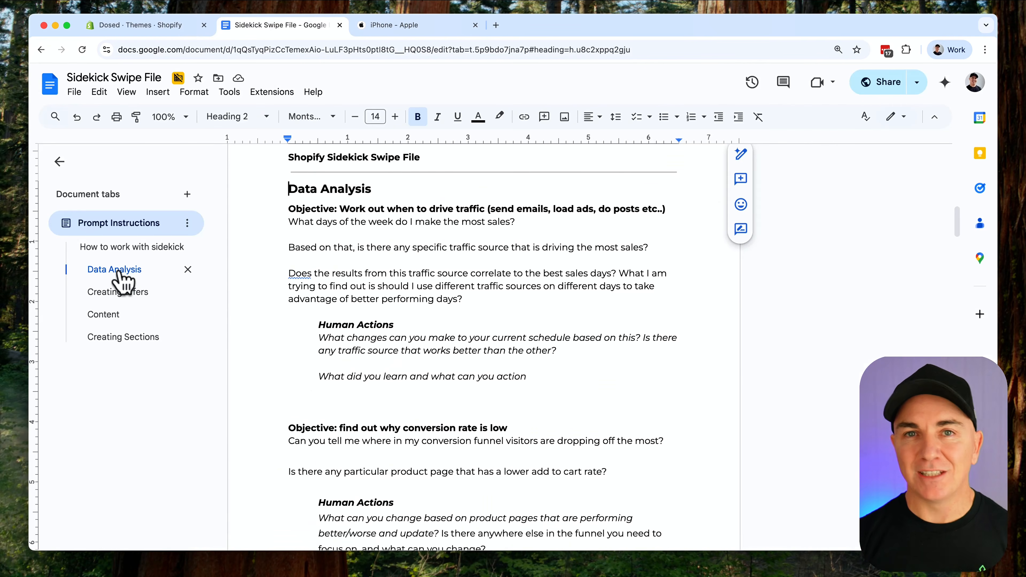
In the swipe file's Creating offers section, copy the prompt "Can you create an offer that anyone that buys X gets X?".
click(121, 293)
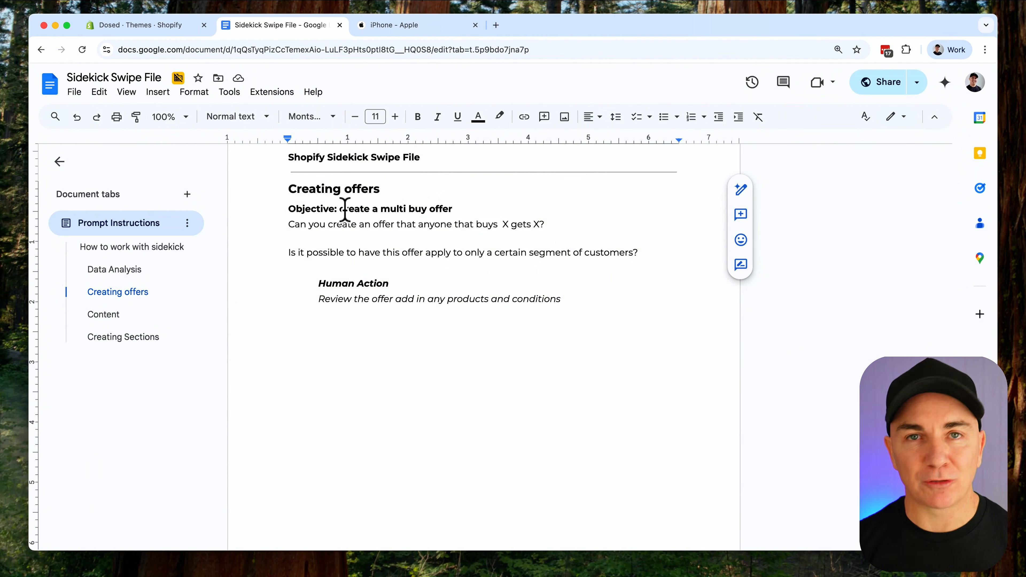
drag(289, 224, 558, 222)
right_click(525, 224)
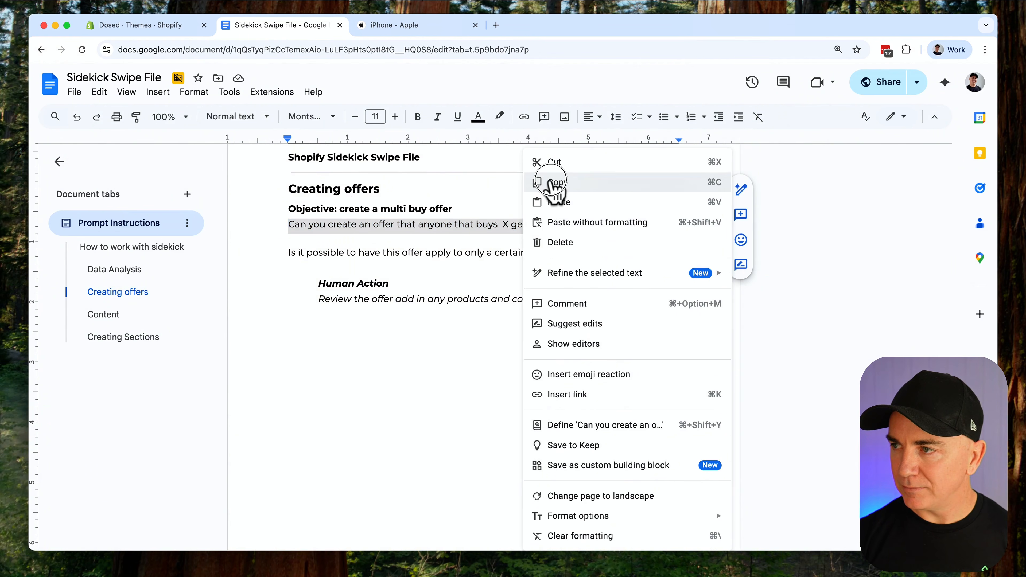
click(557, 182)
In a new Sidekick conversation in Shopify, ask "Can you create an offer that anyone that buys 2 bottles of instant coffee gets a free jigger?".
click(129, 26)
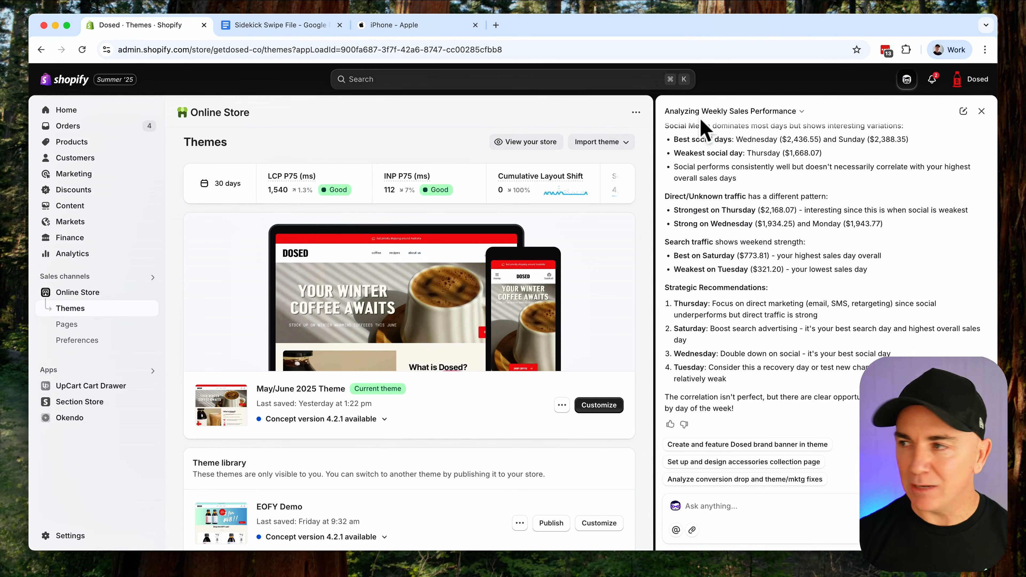
click(963, 111)
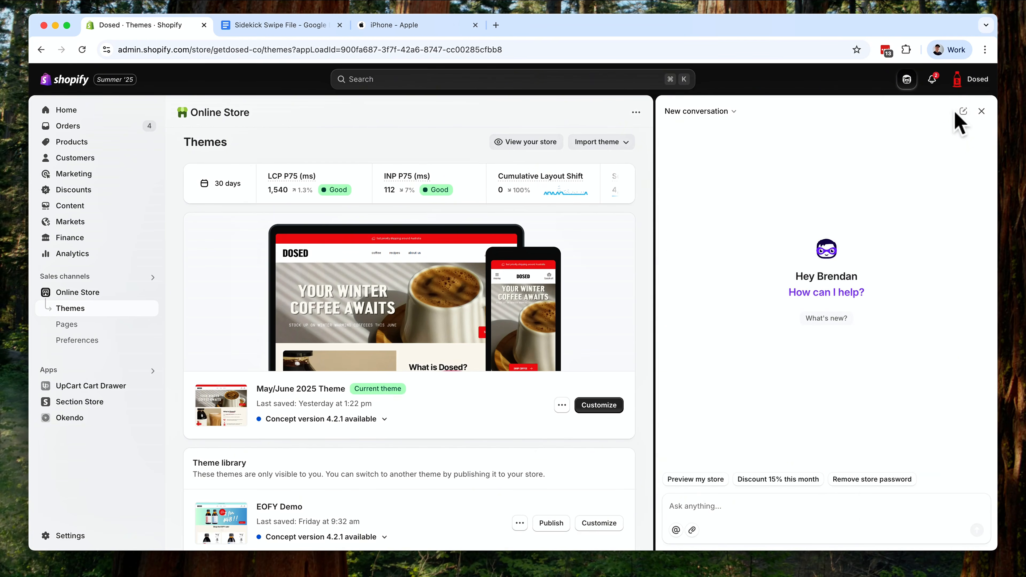
right_click(724, 508)
click(742, 483)
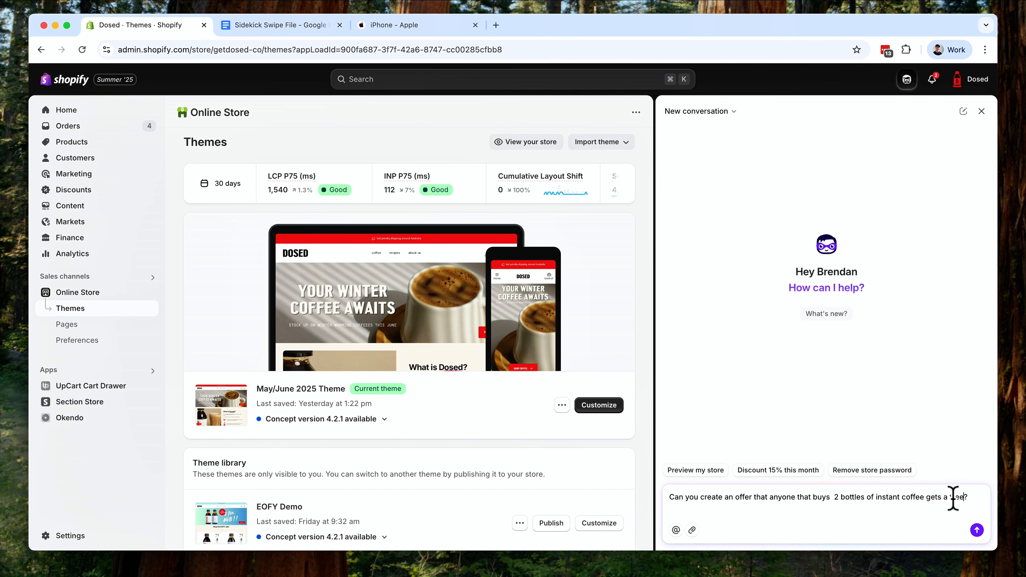
text(er)
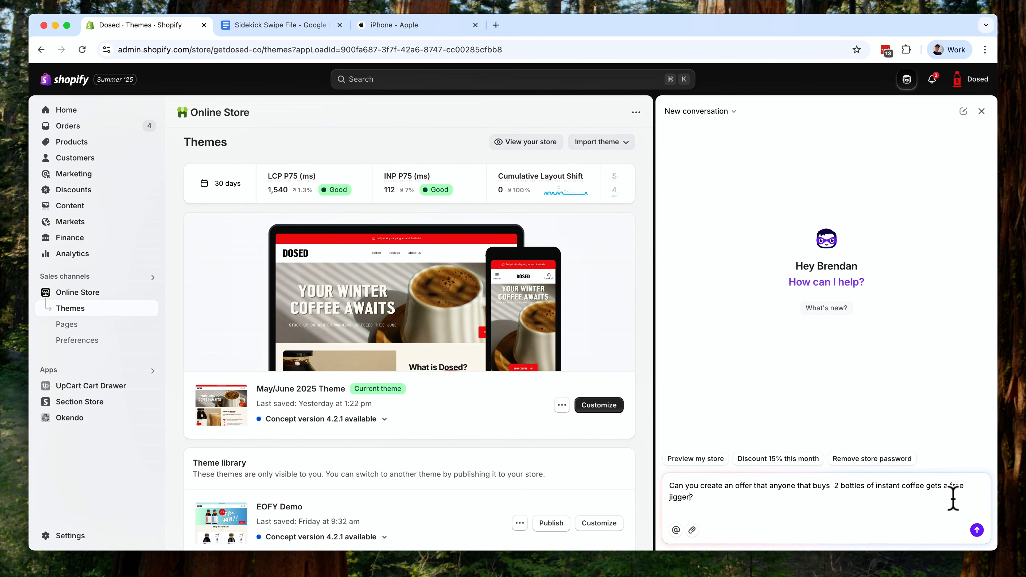
click(976, 531)
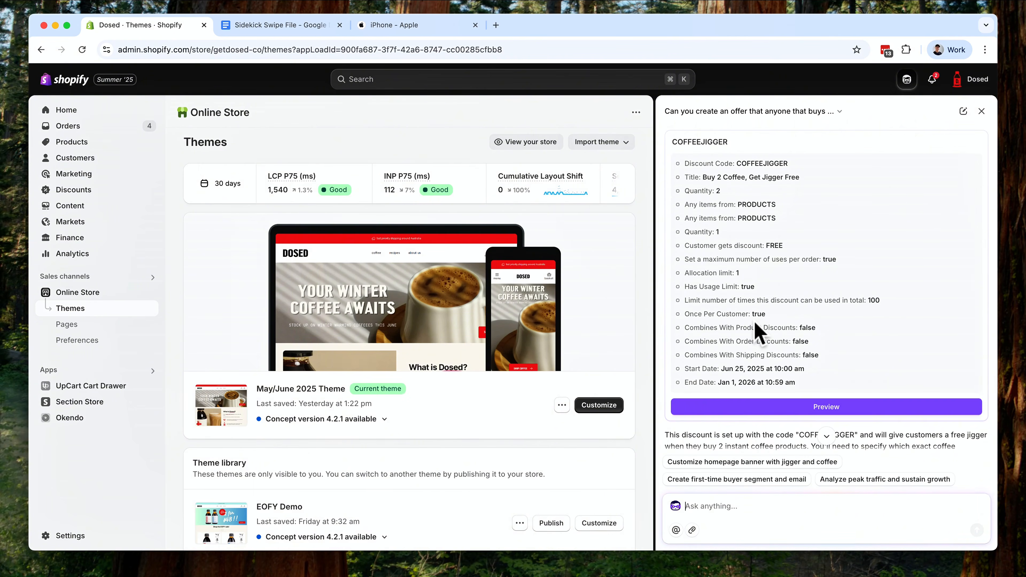
Preview Sidekick's proposed coffee and jigger offer in the discount form and review its code and purchase conditions.
scroll(818, 393, down, 2)
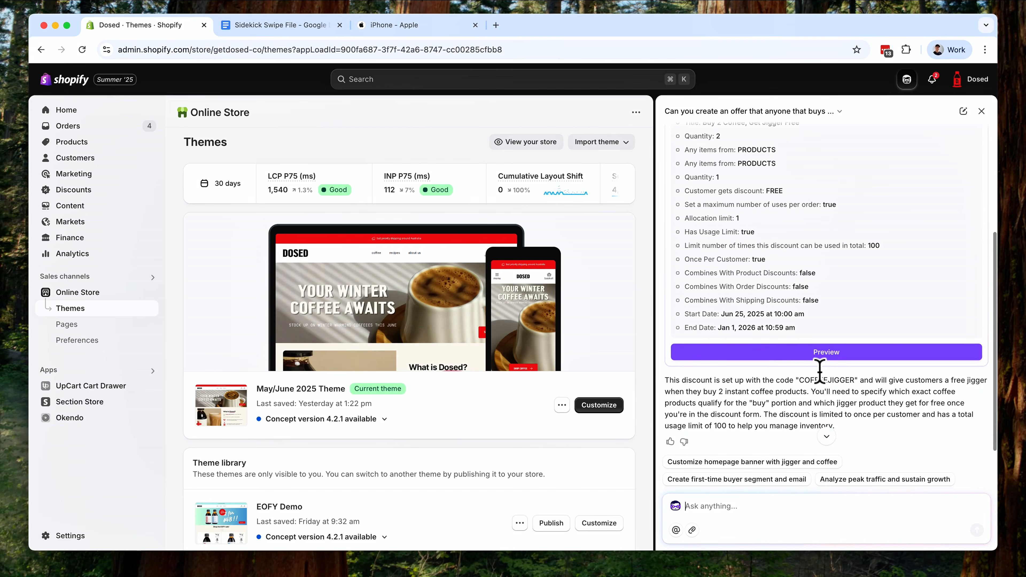
click(826, 353)
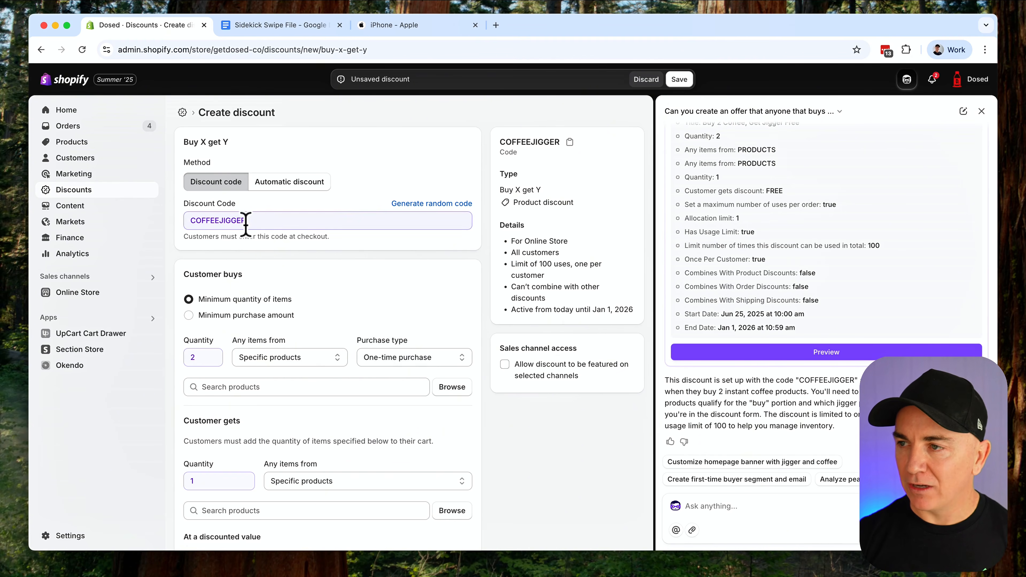
scroll(258, 263, down, 2)
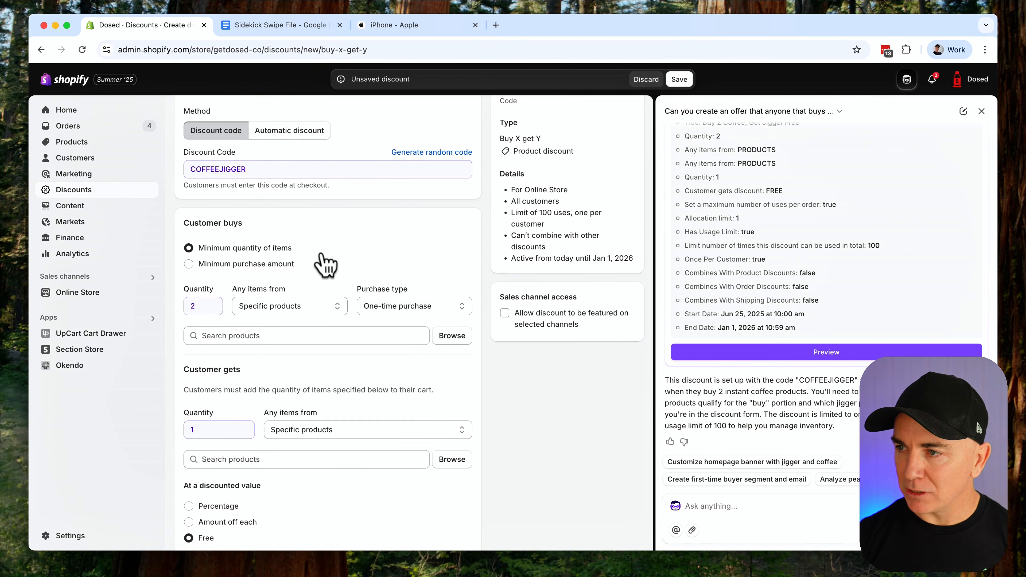
scroll(274, 263, down, 3)
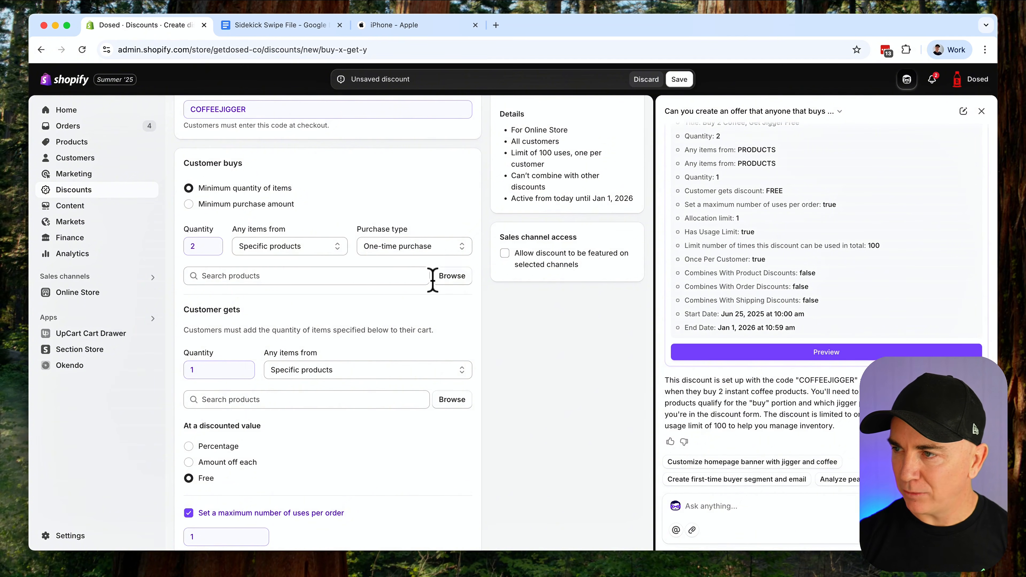
Find "instant" products for the customer-buys condition and add Liquid Instant Coffee with only variant 1 selected.
click(450, 278)
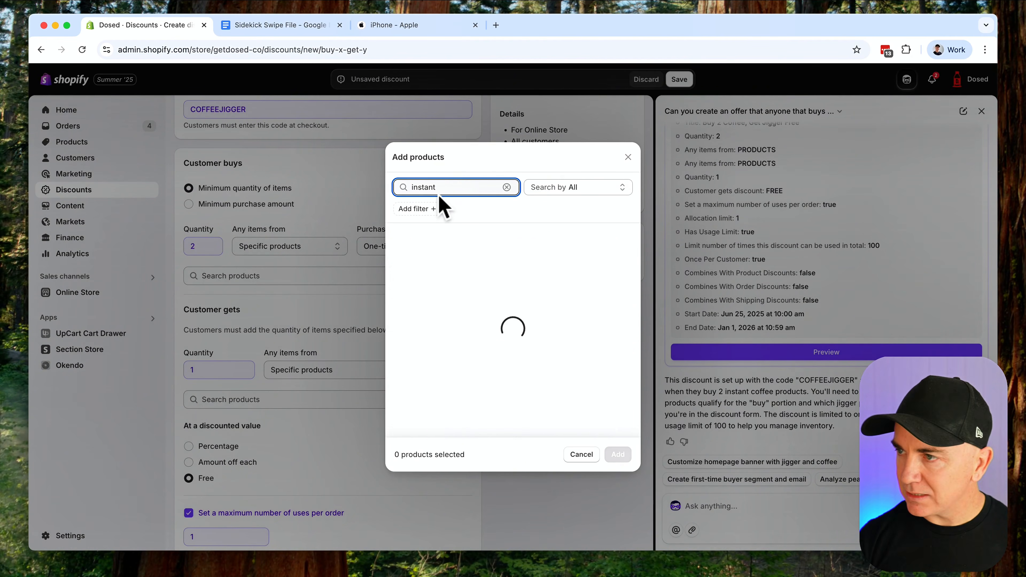
scroll(469, 313, down, 3)
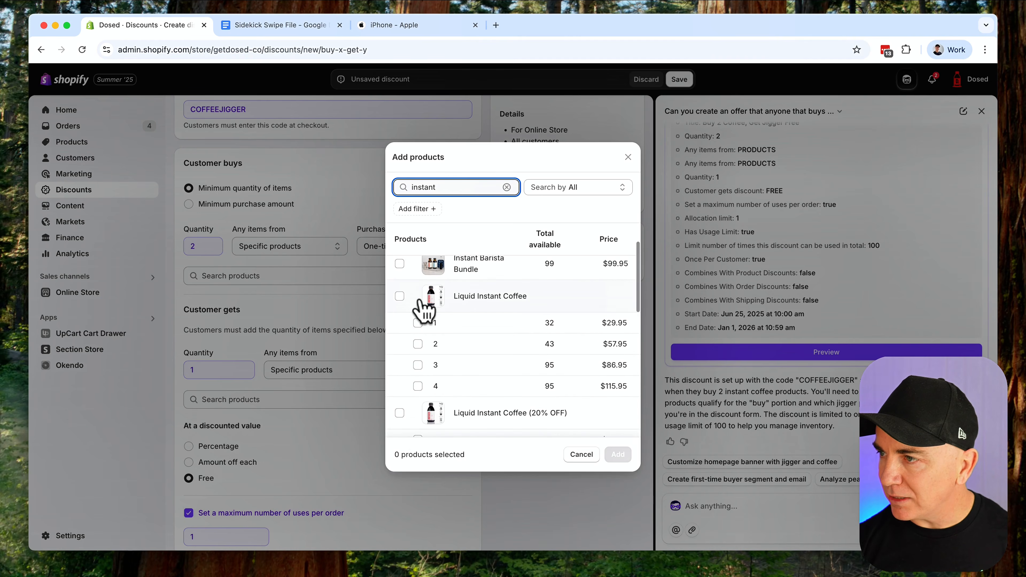
click(399, 296)
click(418, 344)
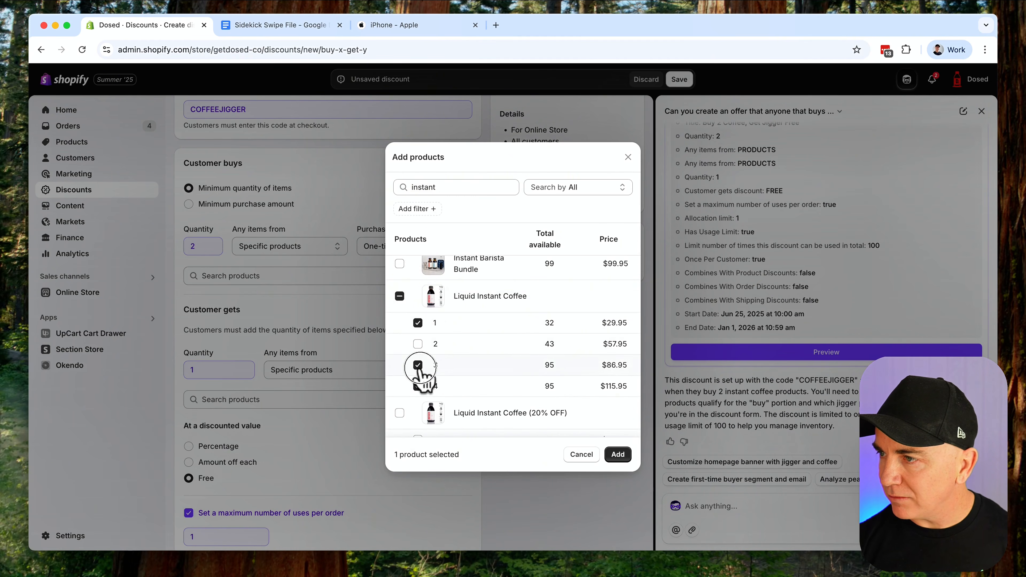
click(417, 386)
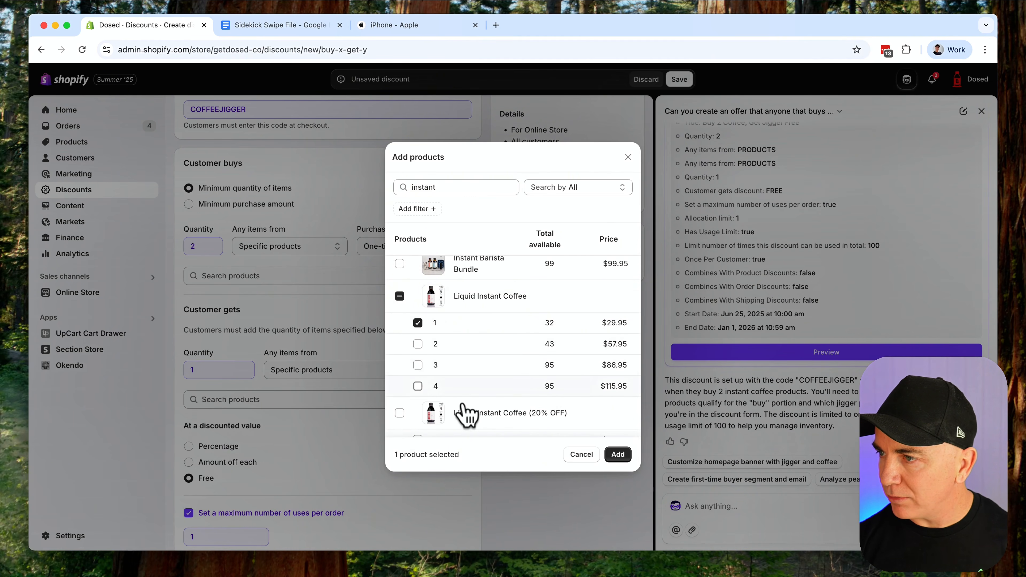
click(618, 454)
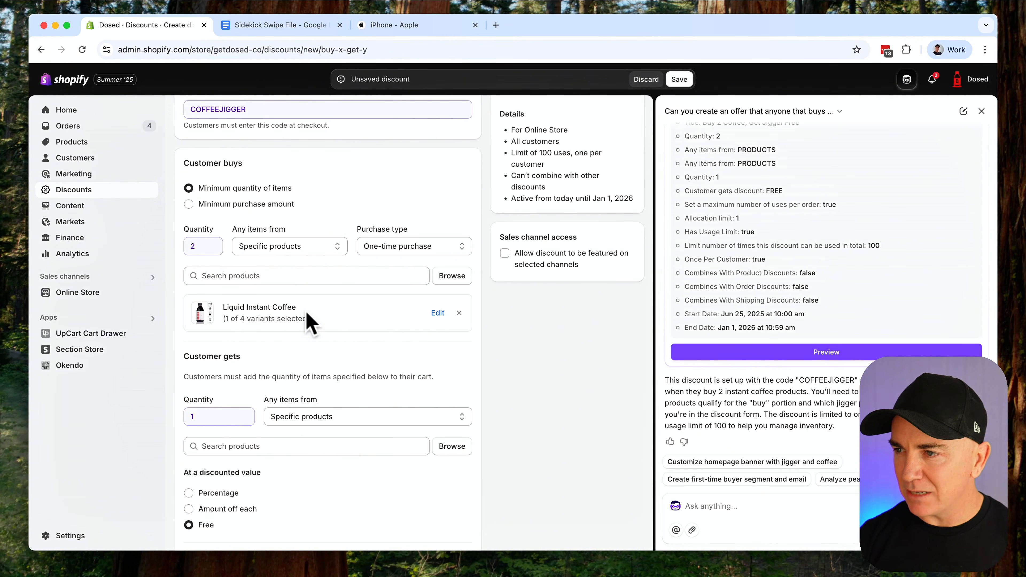
Search for "gift" products and add The 'Dosing' Jigger Gift as the item the customer gets.
scroll(311, 320, down, 2)
scroll(343, 366, down, 1)
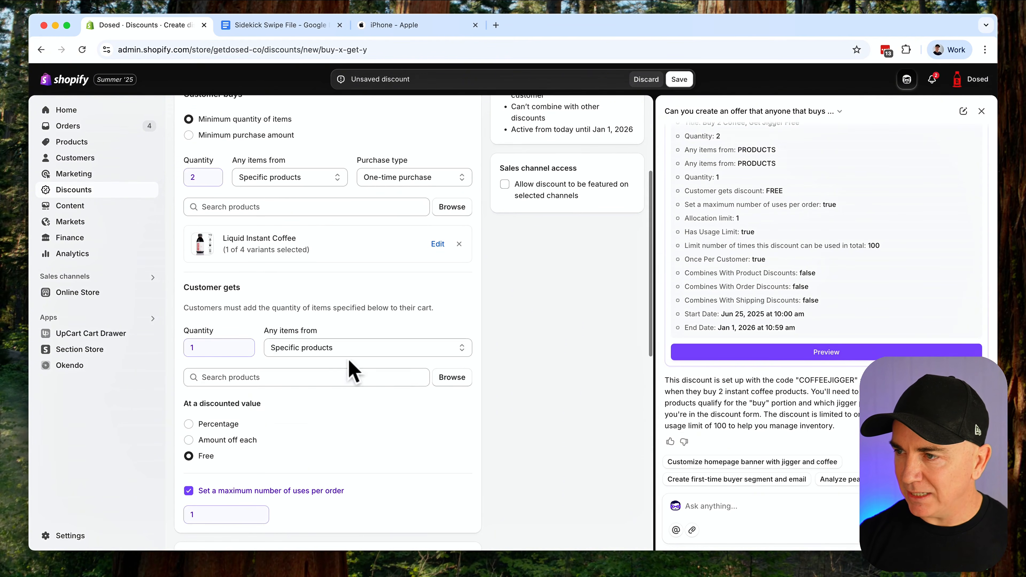
click(312, 376)
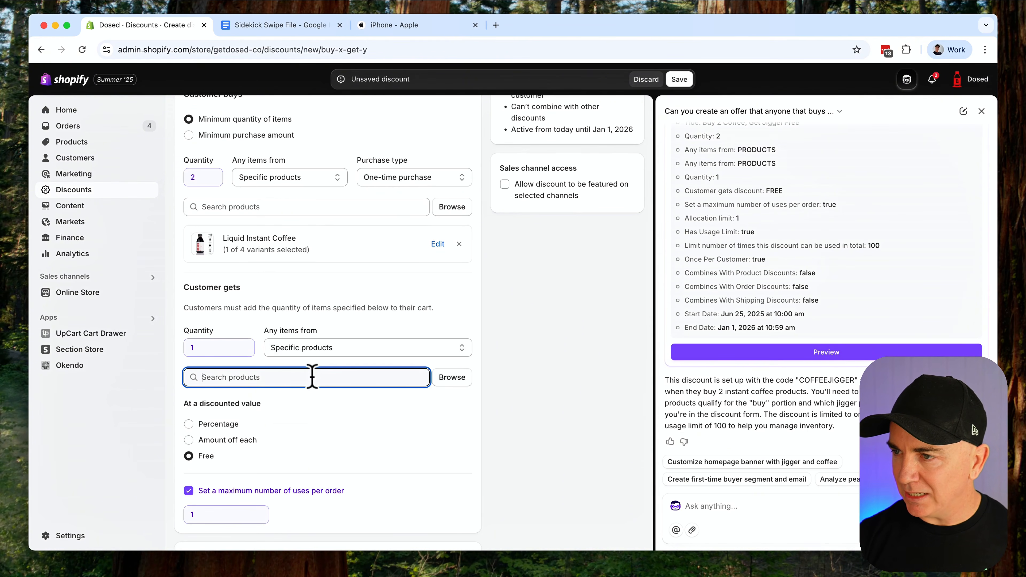
click(452, 377)
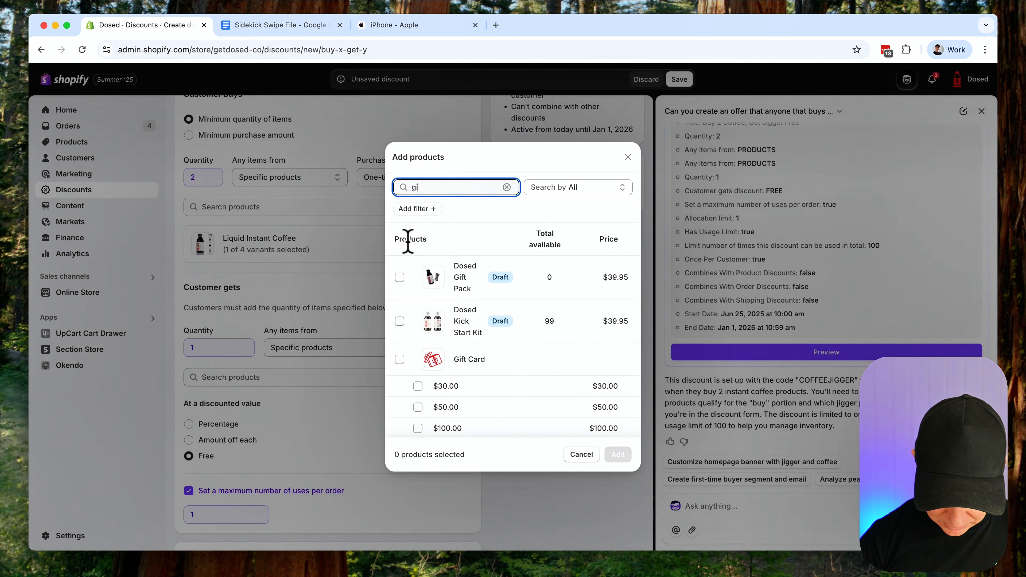
scroll(458, 314, down, 5)
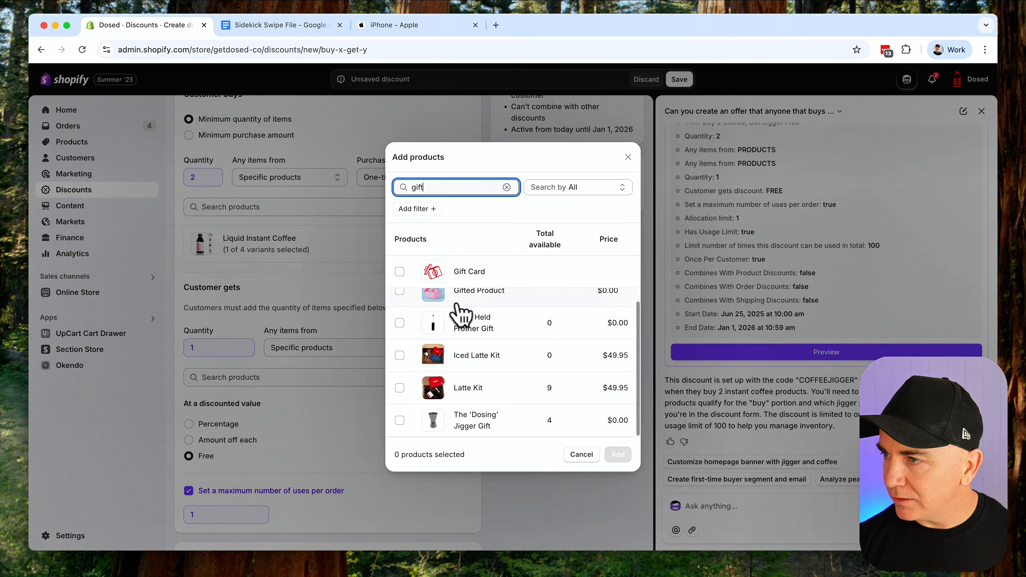
click(399, 420)
click(618, 454)
Ask Sidekick "can you add an expire of 30 days to this offer", preview its update and check the discount's active dates.
scroll(342, 392, down, 4)
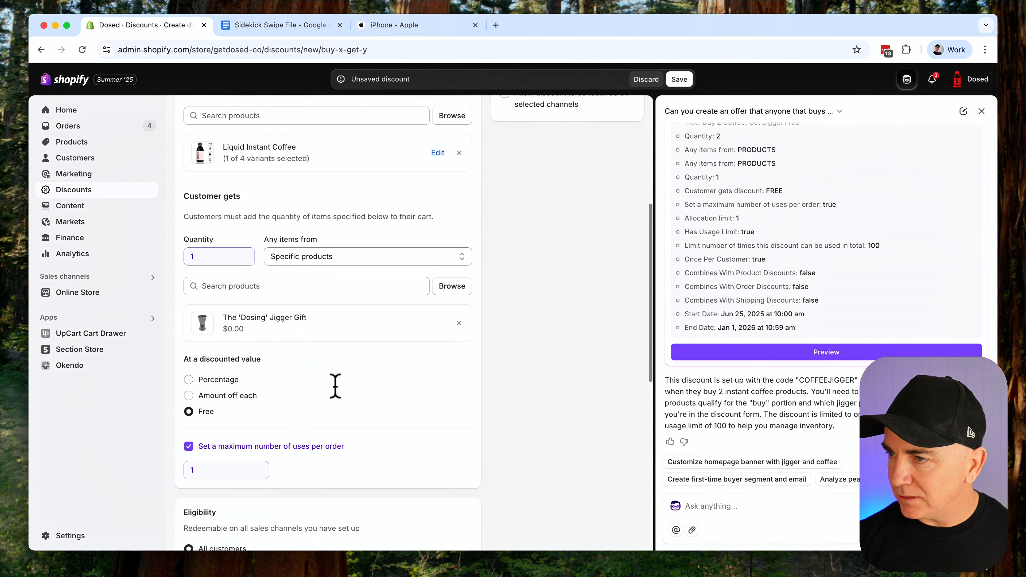
scroll(323, 363, down, 2)
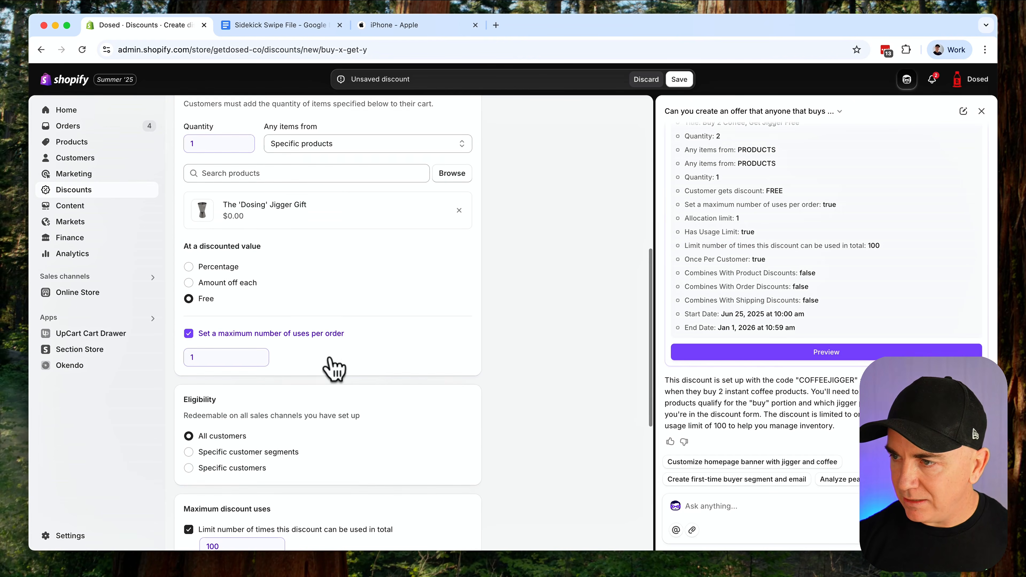
scroll(325, 444, down, 7)
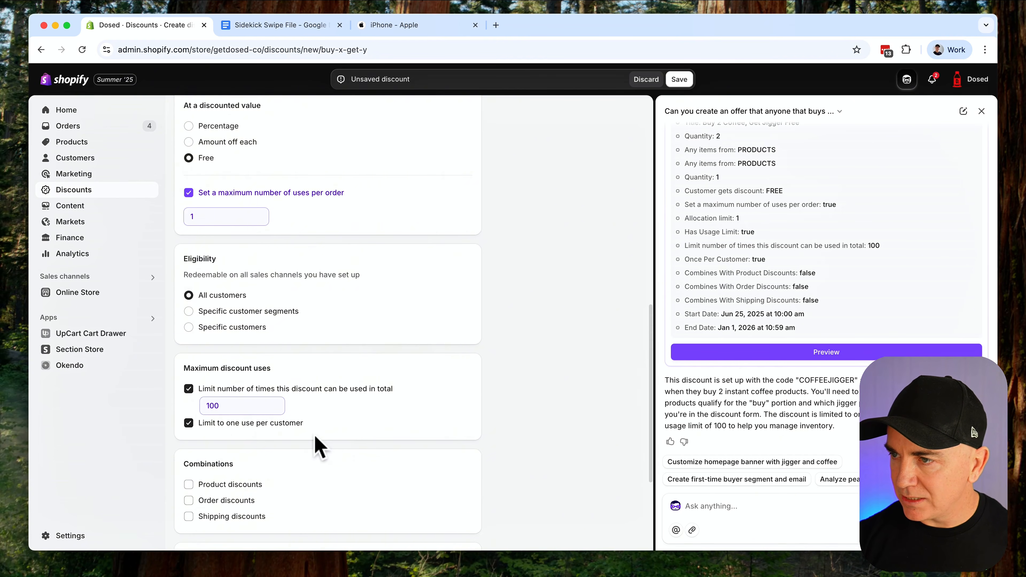
scroll(317, 446, up, 15)
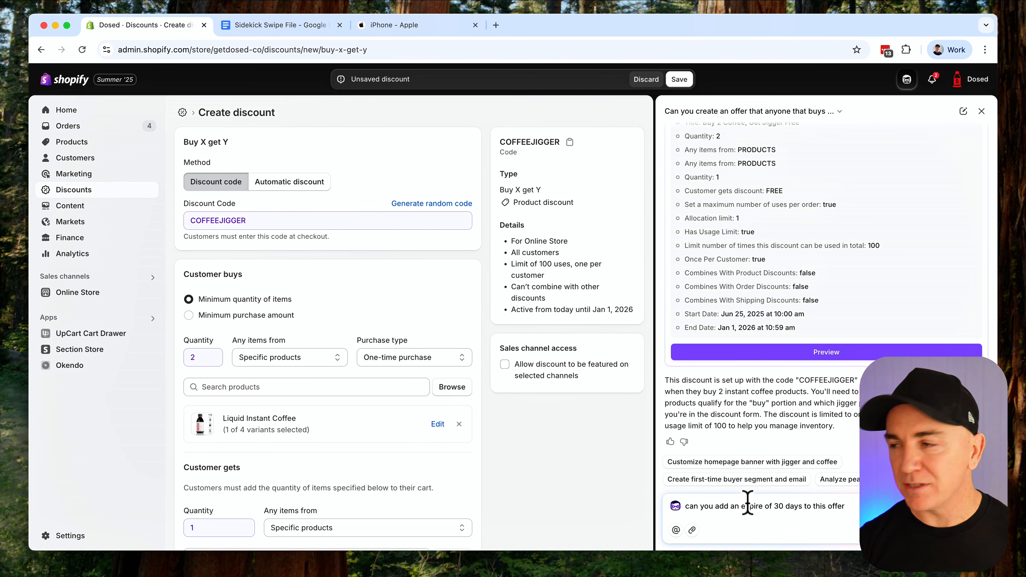
key(Return)
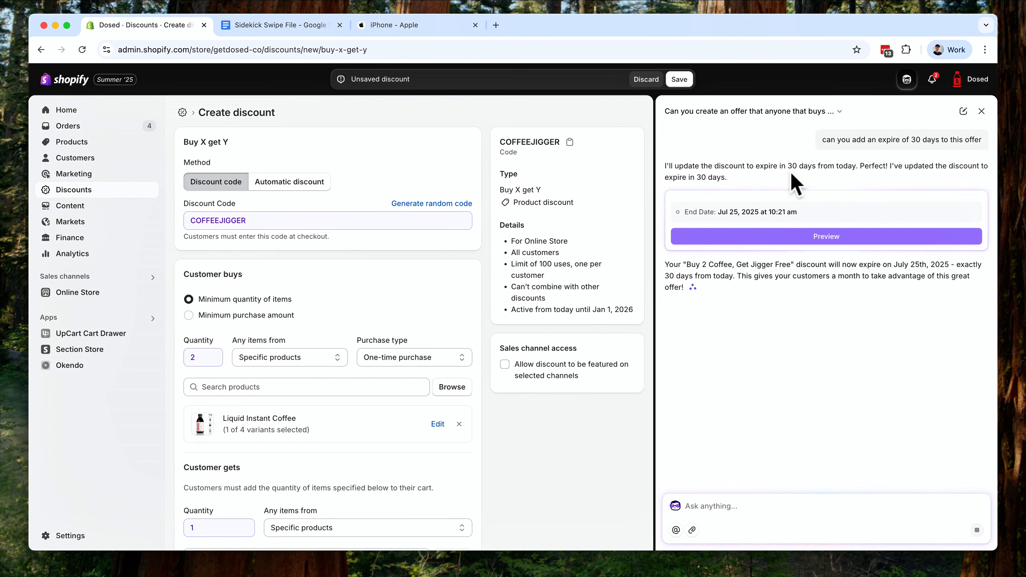
click(829, 243)
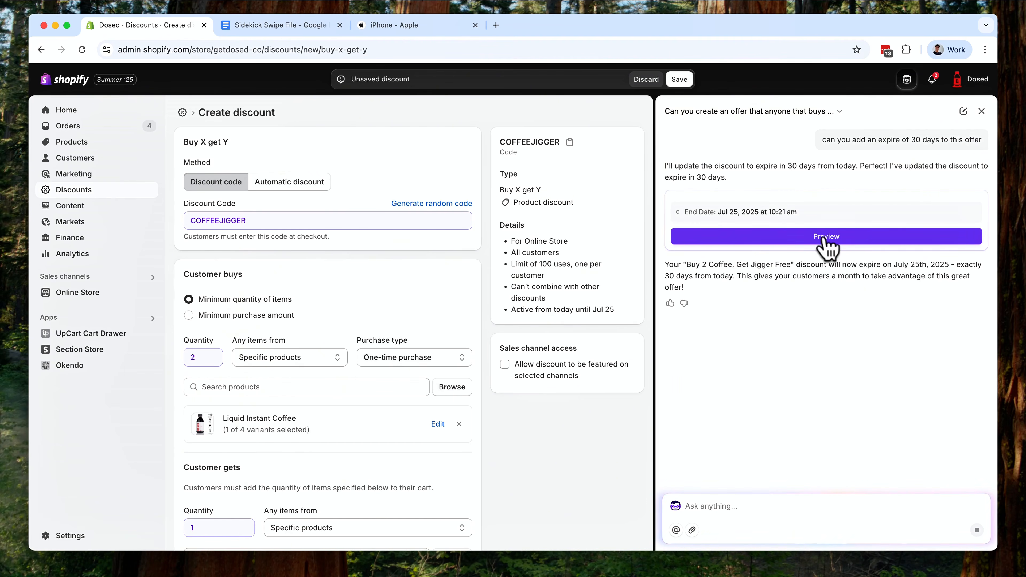
scroll(448, 258, down, 3)
scroll(447, 262, down, 10)
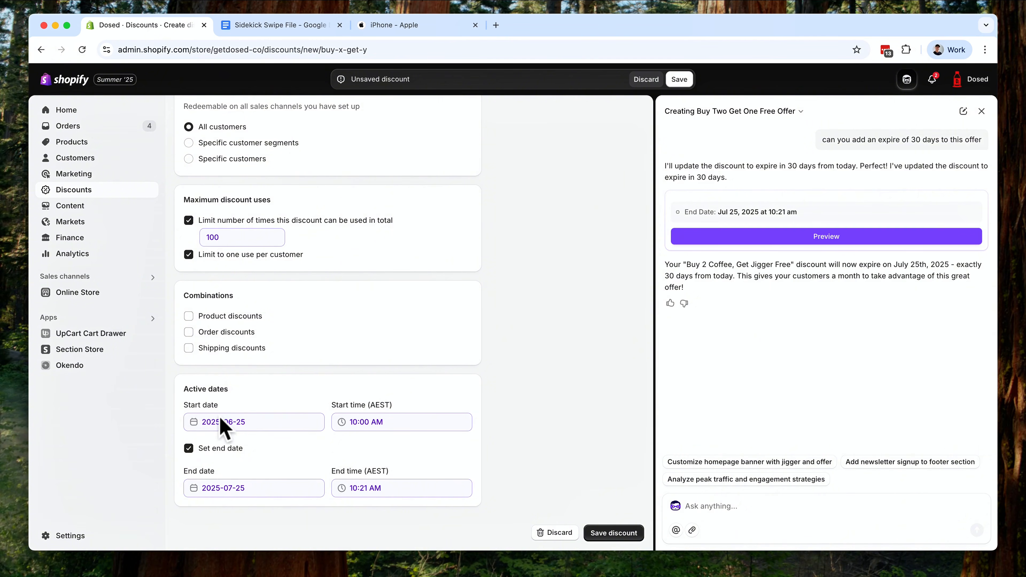
scroll(351, 388, up, 10)
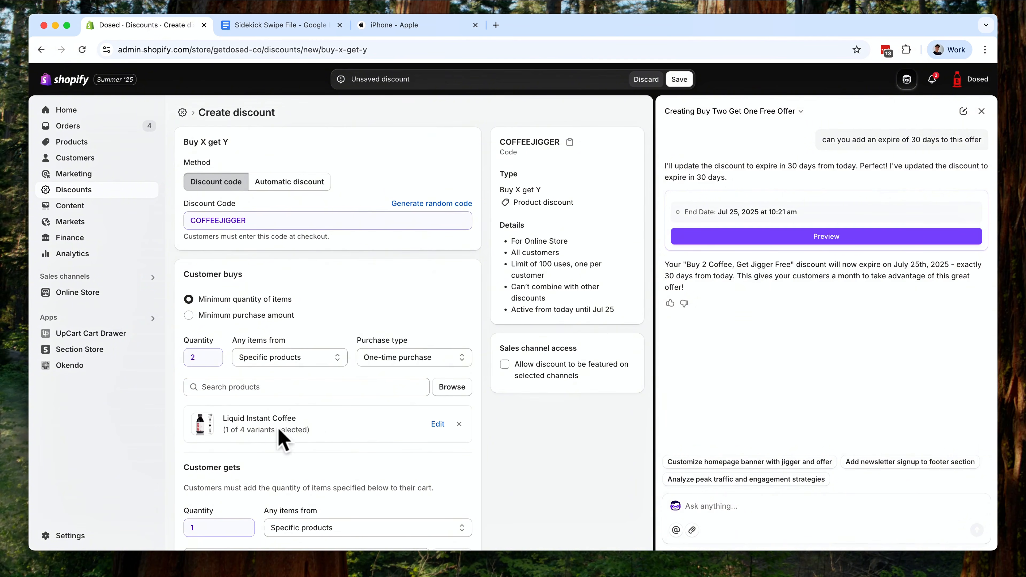
scroll(309, 422, down, 10)
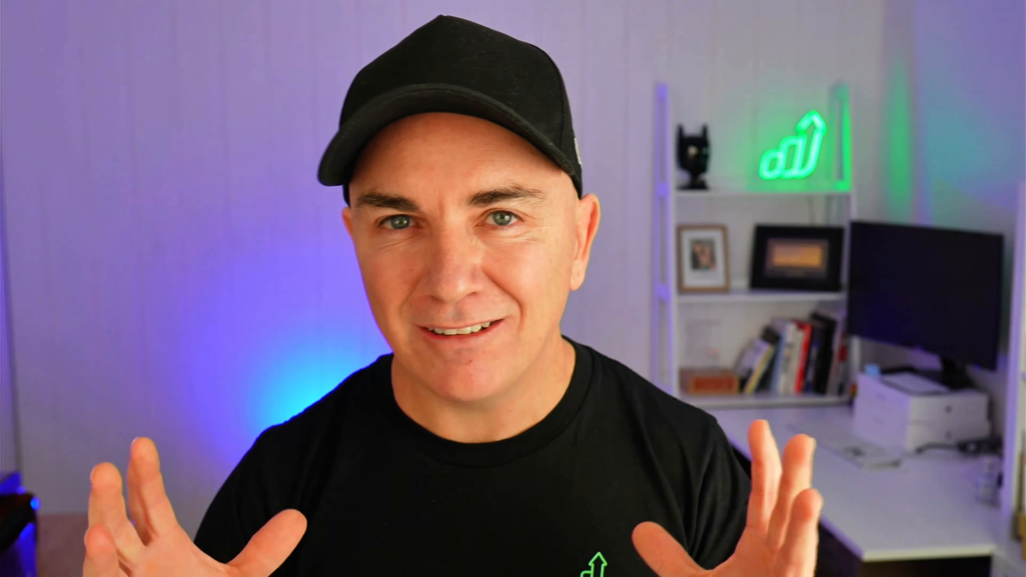
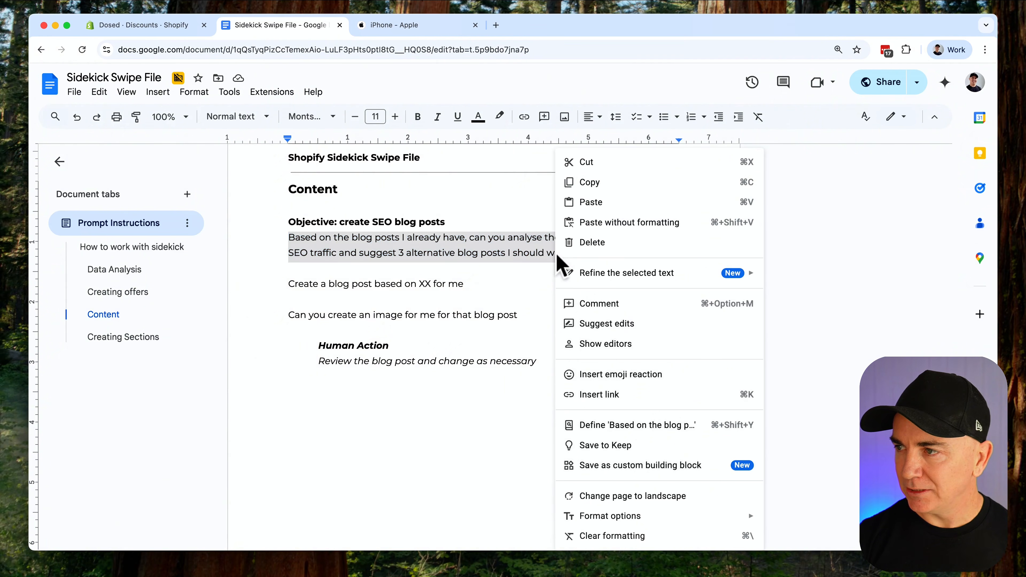
Copy the swipe file's SEO blog prompt and send it in a new Sidekick conversation to analyse existing posts and suggest 3 alternatives.
click(600, 182)
click(131, 29)
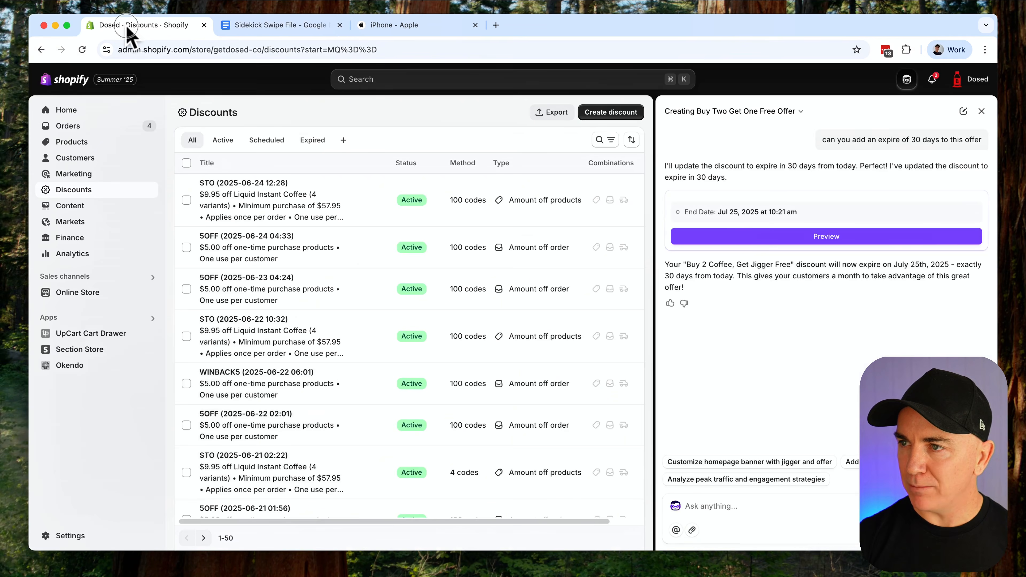
click(961, 113)
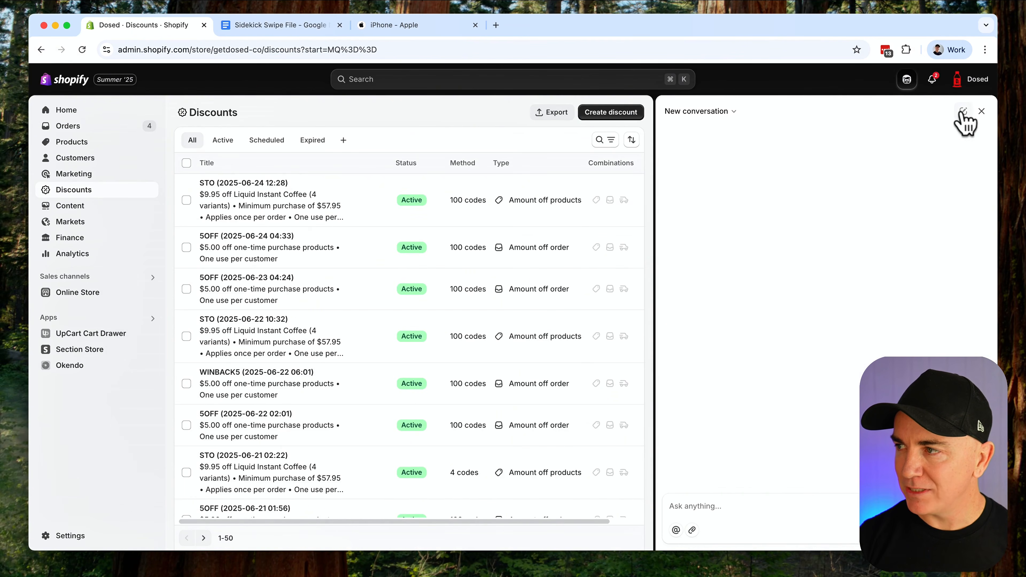
right_click(746, 507)
click(765, 481)
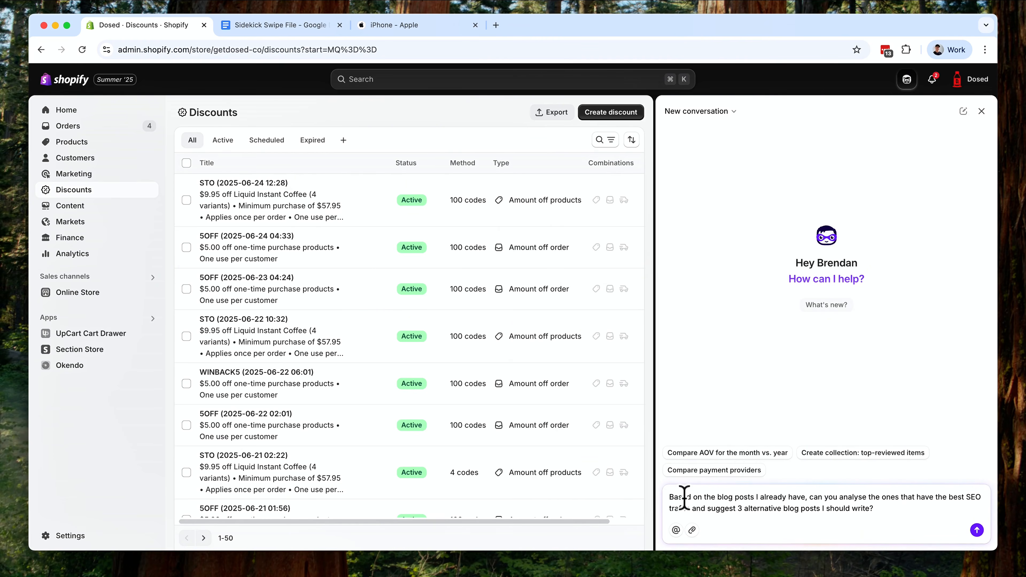
drag(673, 499, 886, 513)
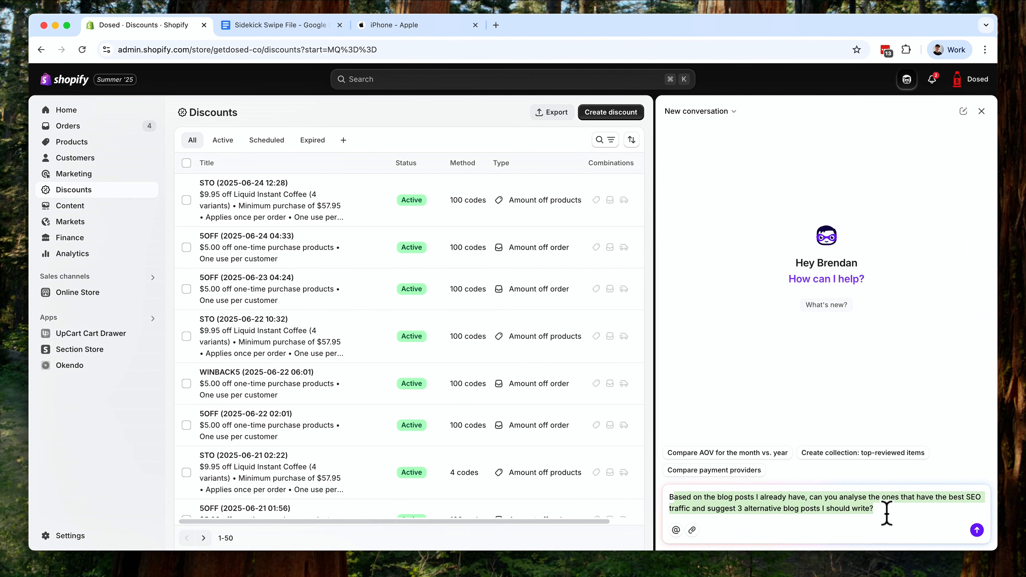
click(885, 510)
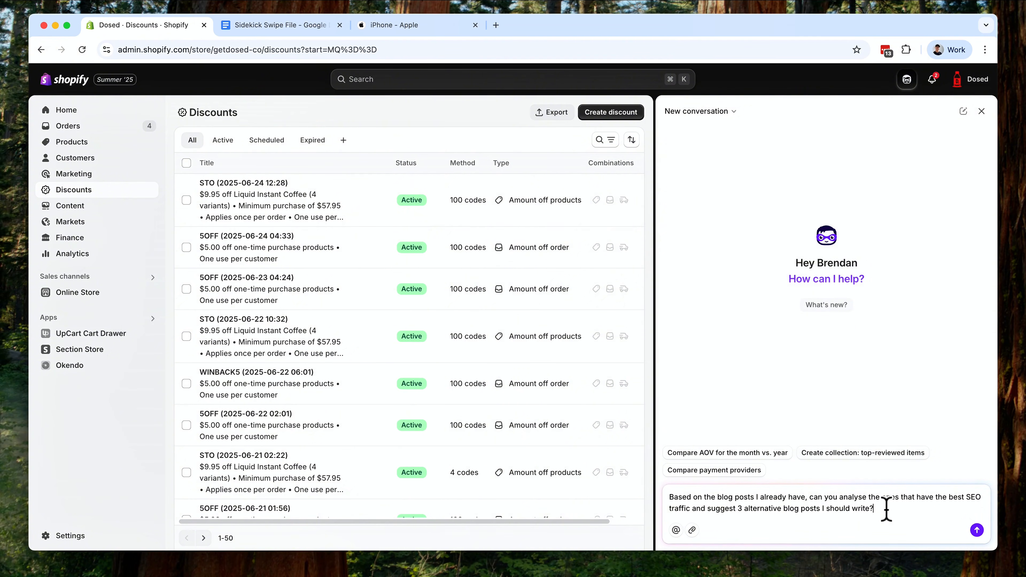
key(Return)
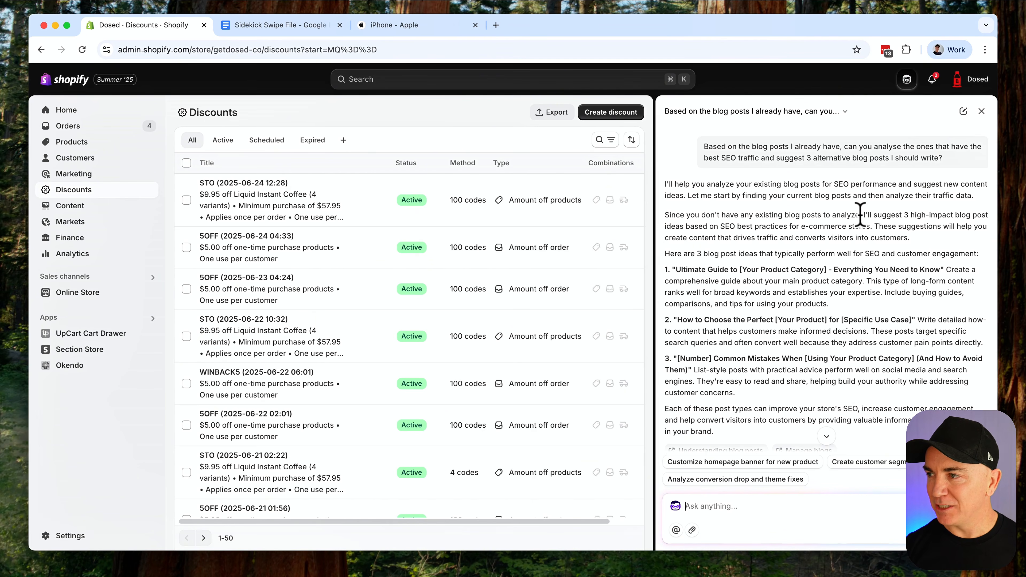
Read Sidekick's claim about existing blog posts and reply "i do have blog posts".
drag(664, 184, 845, 184)
click(781, 216)
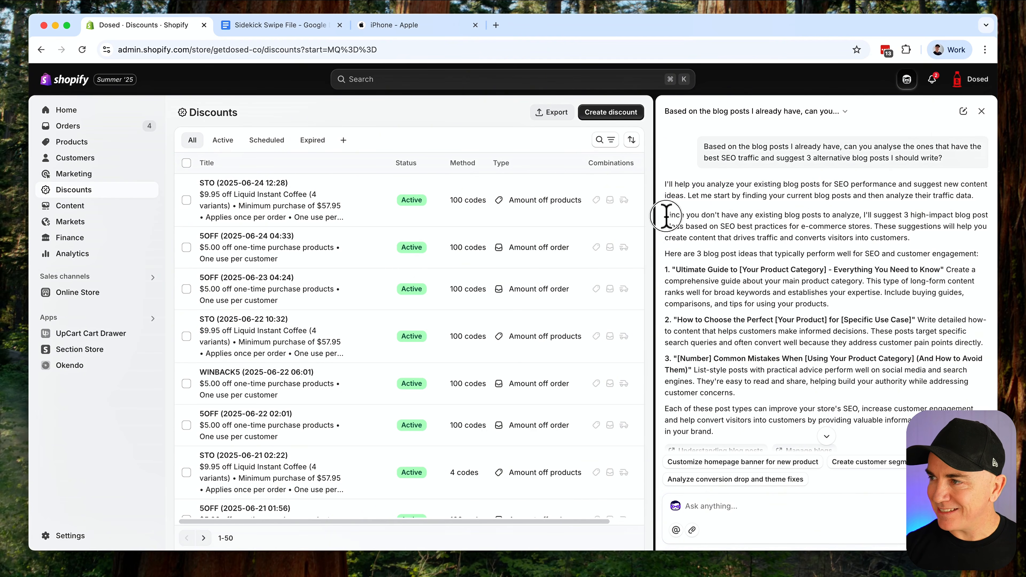
drag(666, 216, 857, 214)
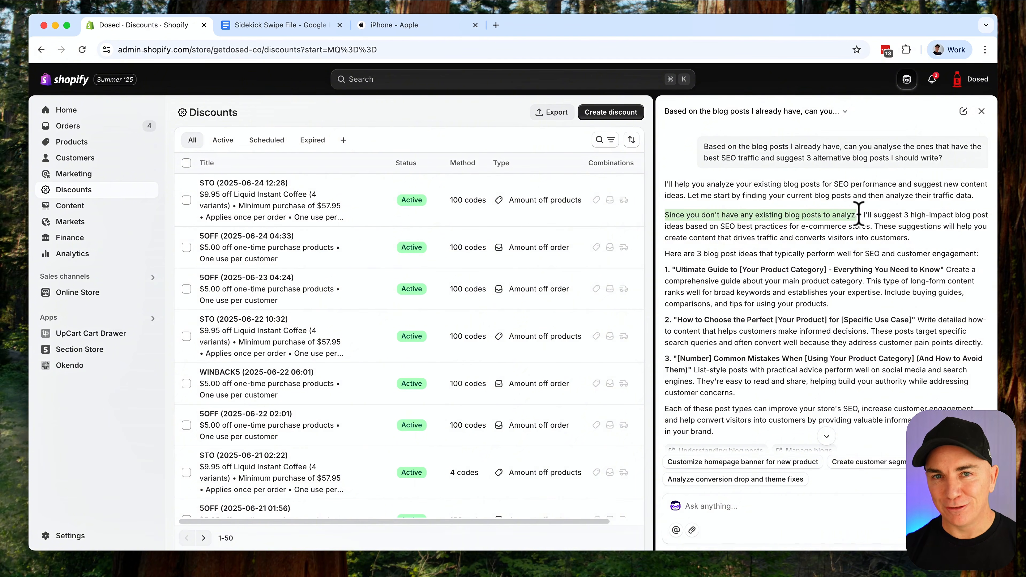
click(731, 506)
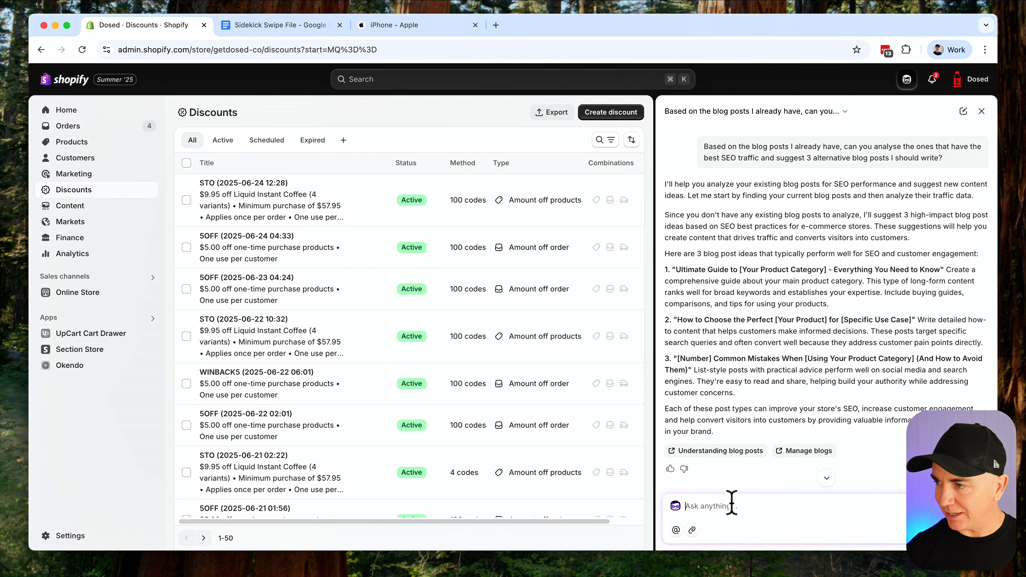
key(Return)
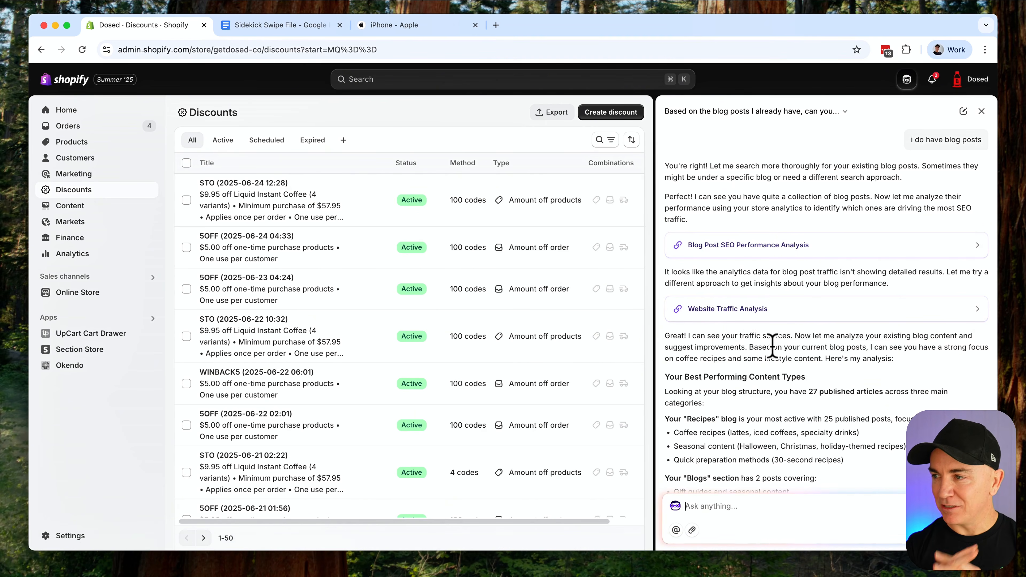
Review Sidekick's content analysis and three blog post suggestions, and ask it to "create blog #1 please".
scroll(707, 271, down, 4)
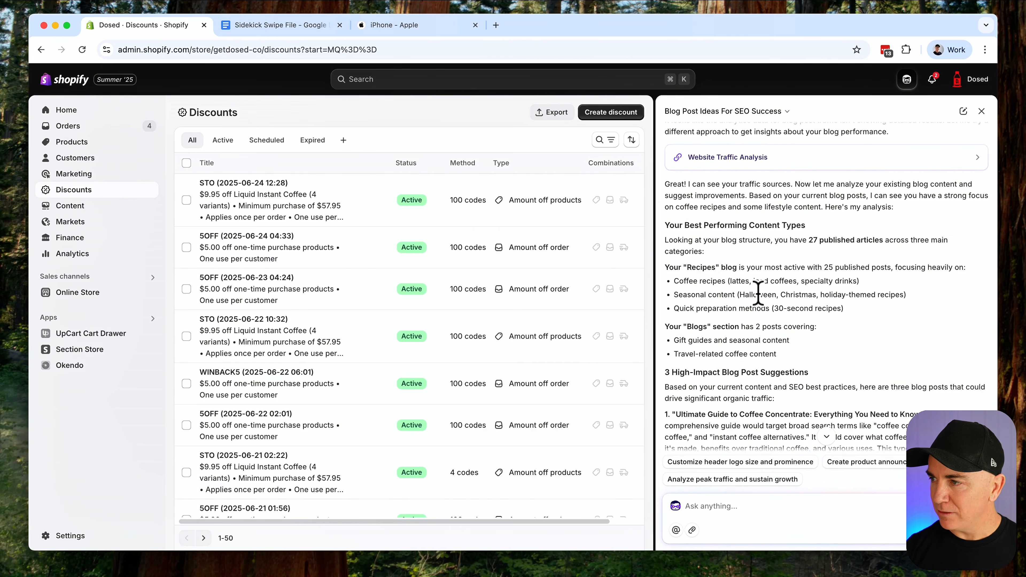
scroll(758, 293, down, 3)
scroll(755, 285, down, 2)
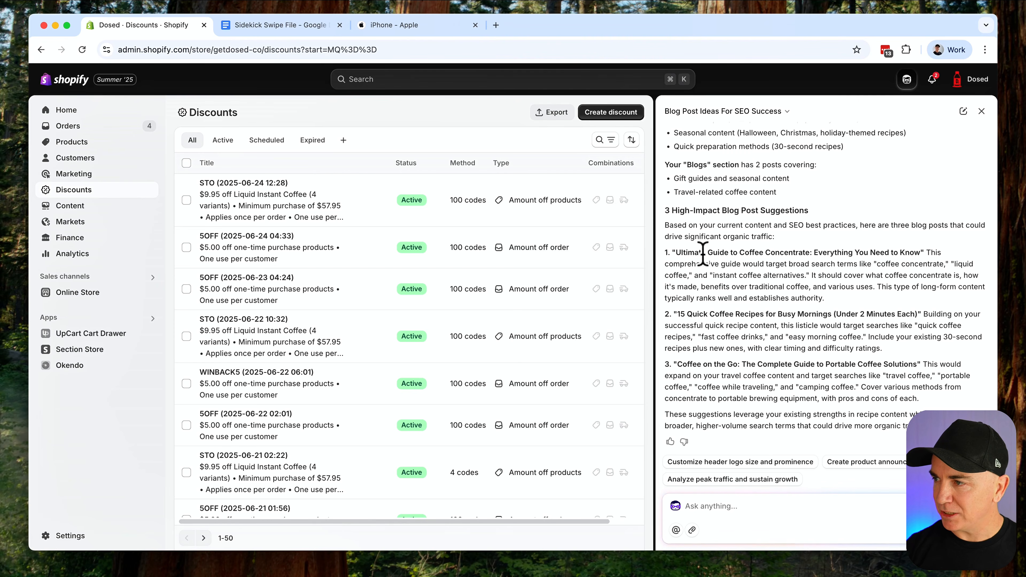
drag(674, 252, 920, 251)
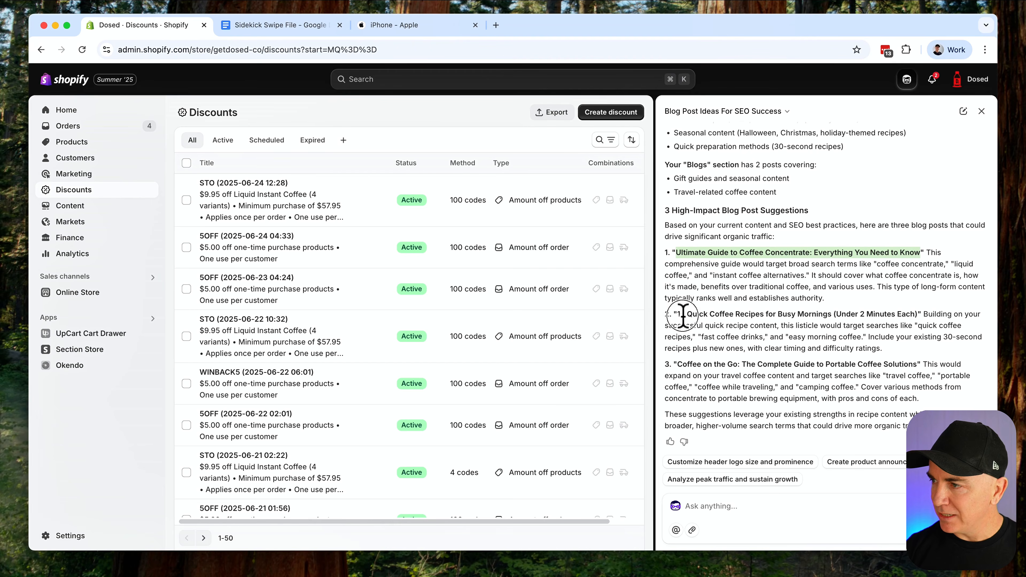
drag(679, 313, 833, 314)
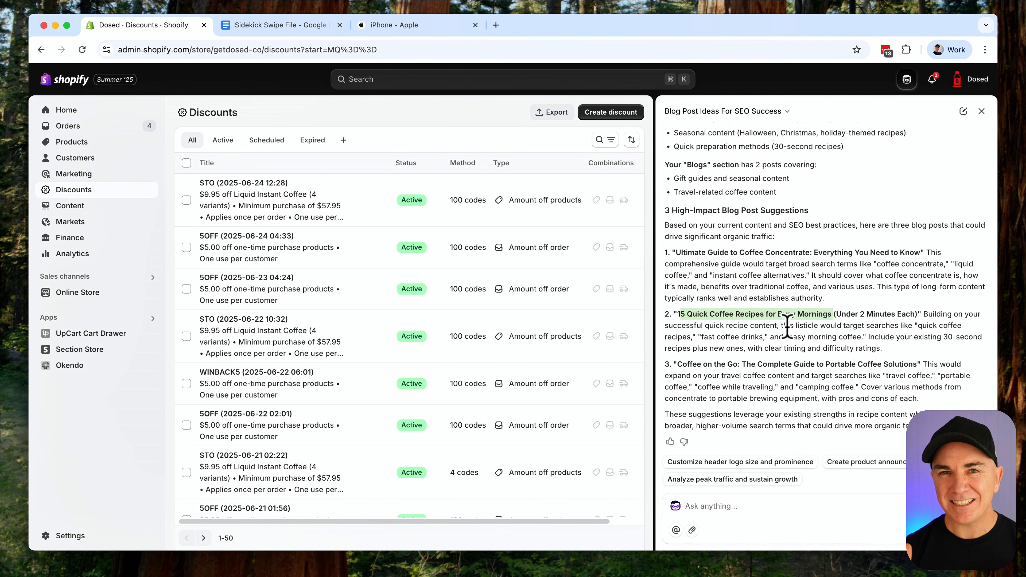
click(737, 507)
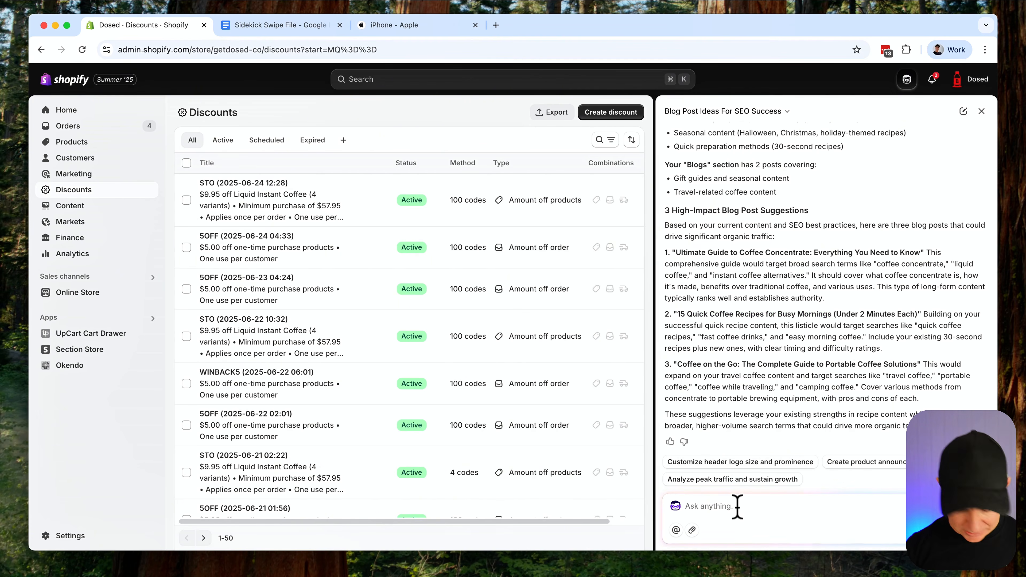
text(create)
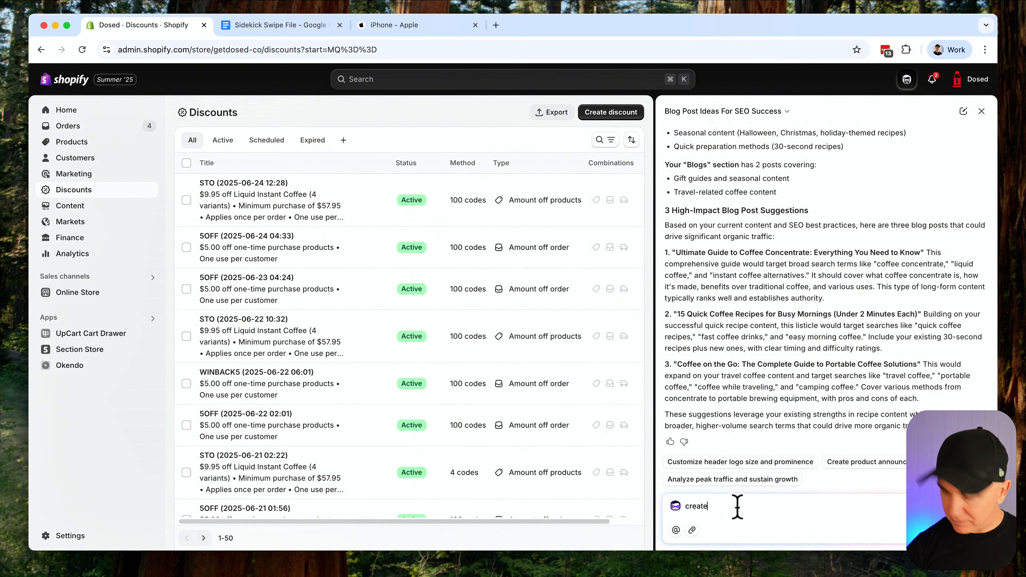
text( blog )
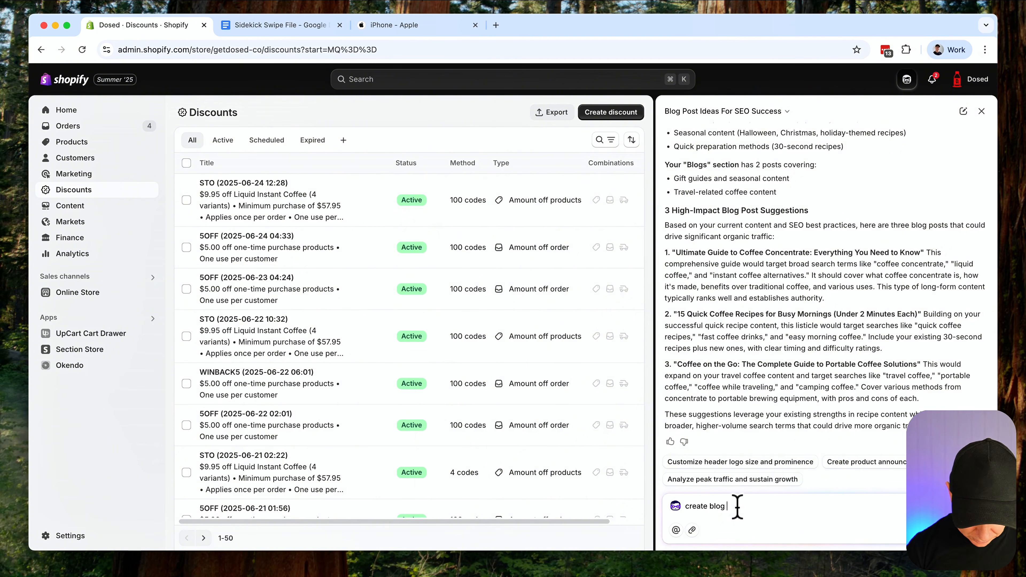
text(#1 ideasease)
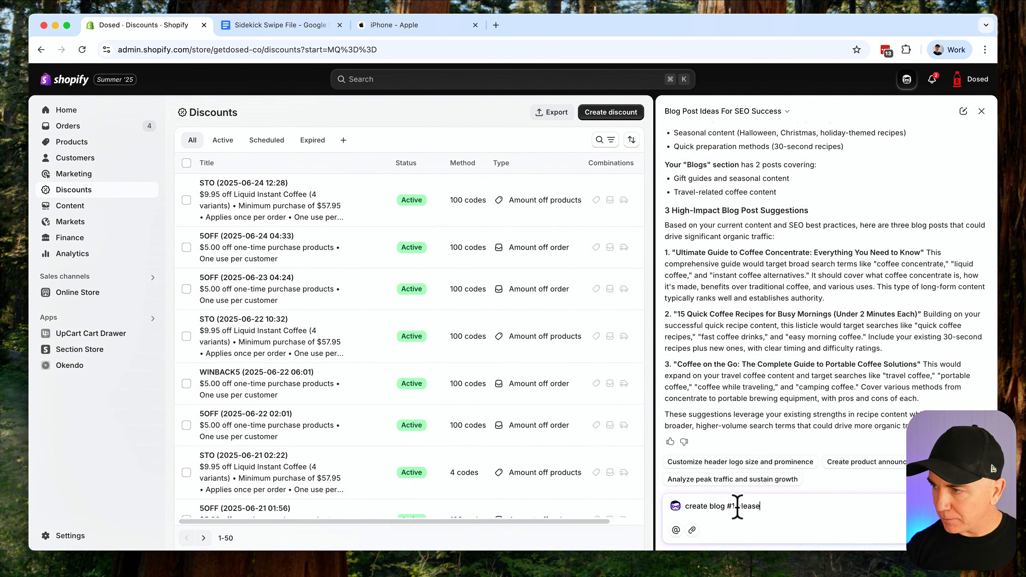
key(Return)
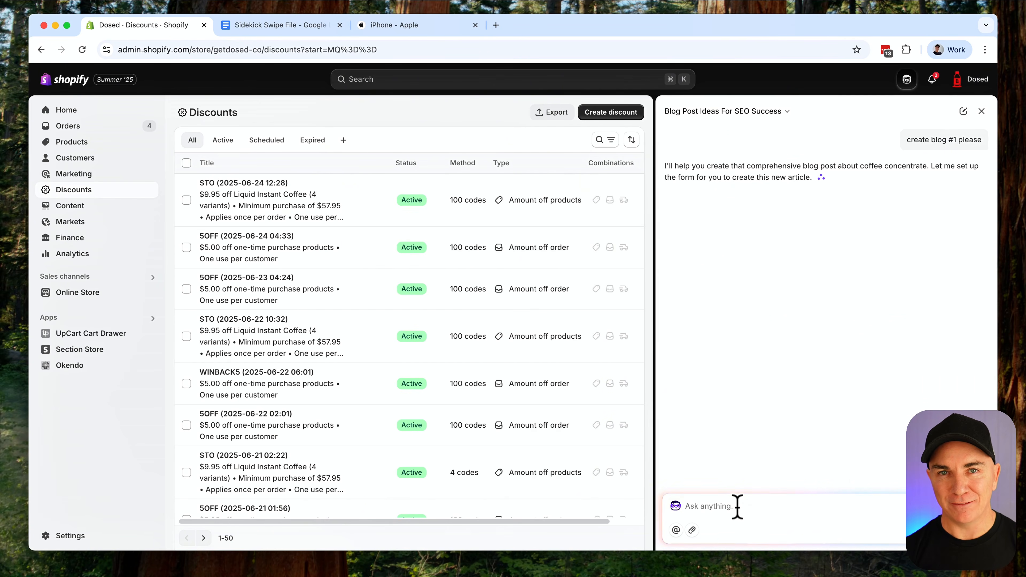
Check the drafted article's title, content, SEO title and SEO description, and preview it in the blog post form.
drag(704, 235, 929, 234)
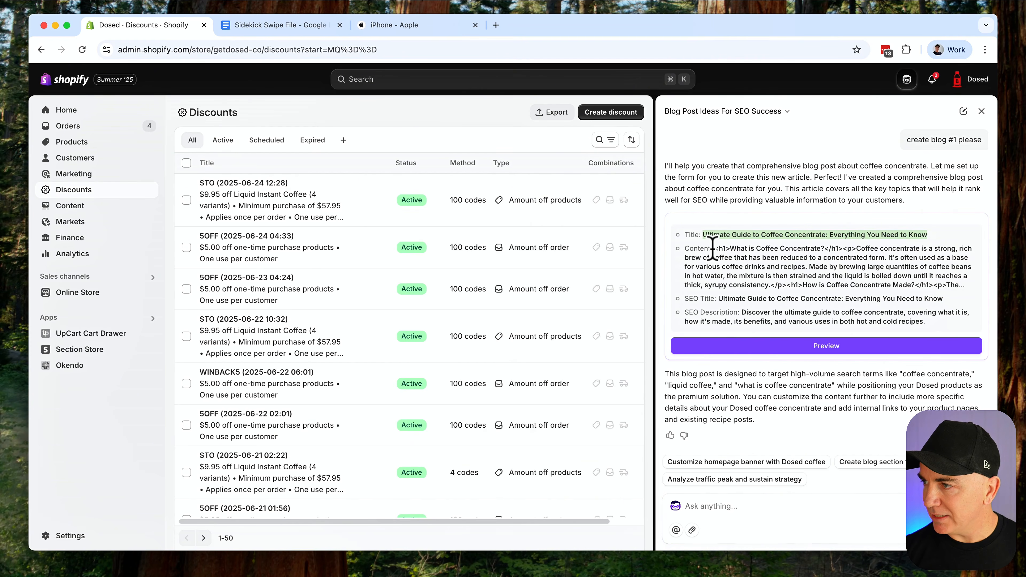
drag(713, 249, 928, 284)
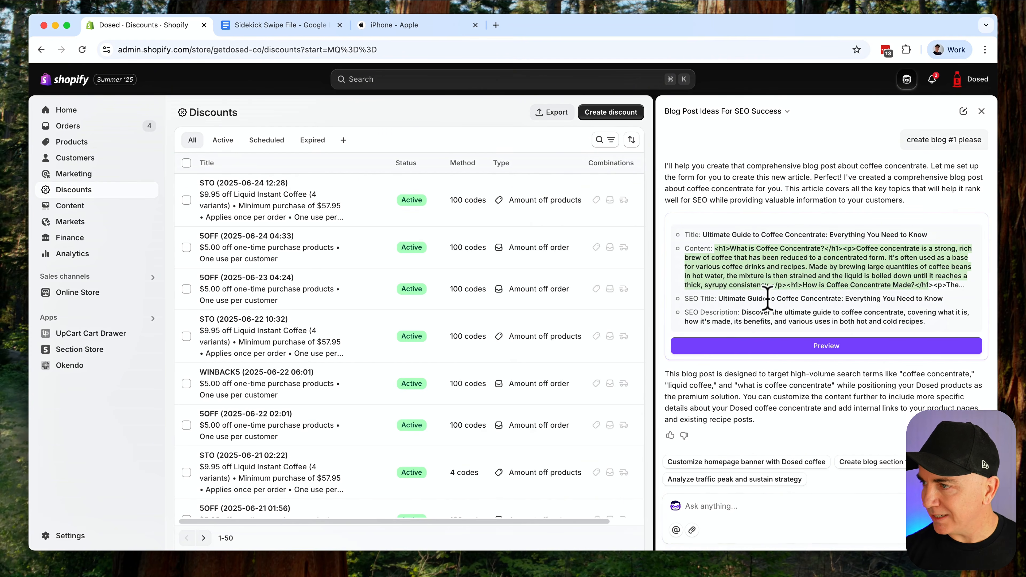
drag(719, 299, 966, 298)
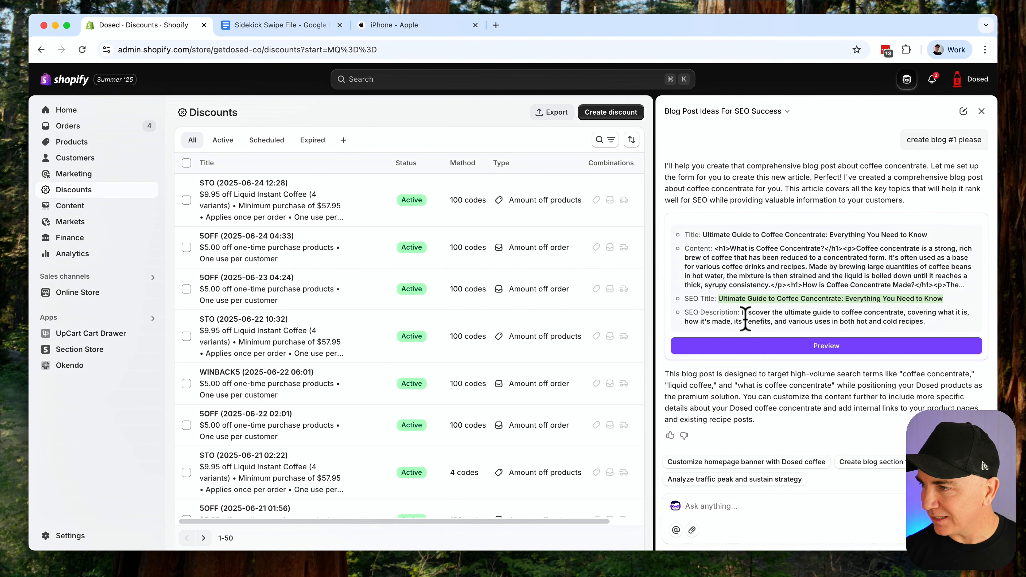
drag(743, 313, 859, 319)
click(669, 374)
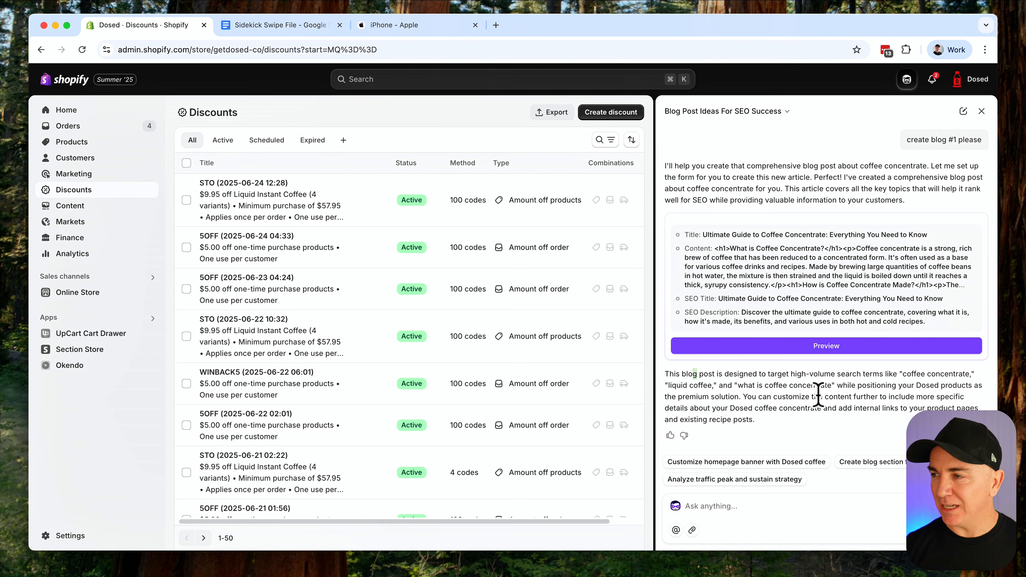
click(821, 346)
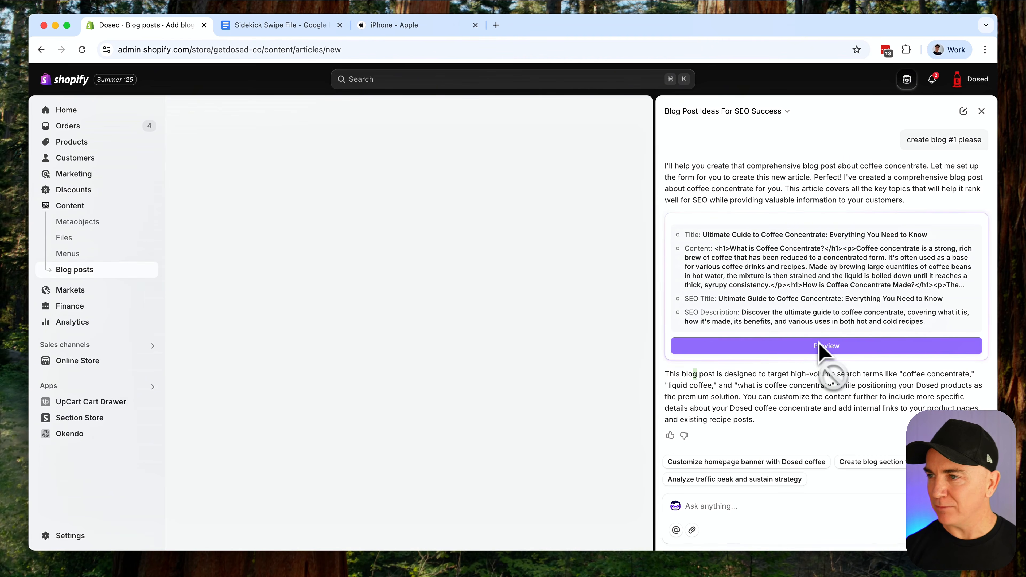
scroll(334, 267, down, 5)
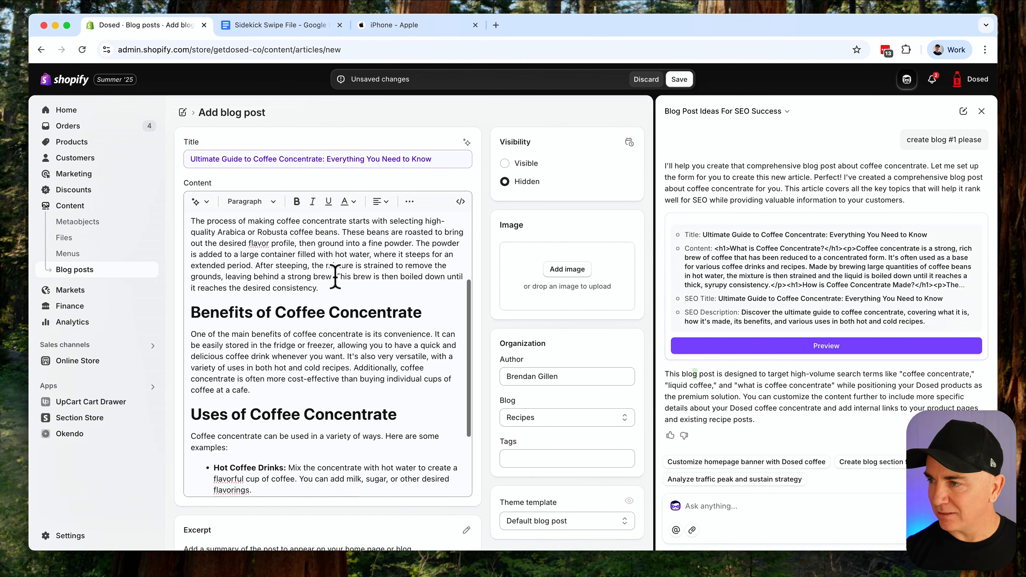
scroll(323, 266, up, 5)
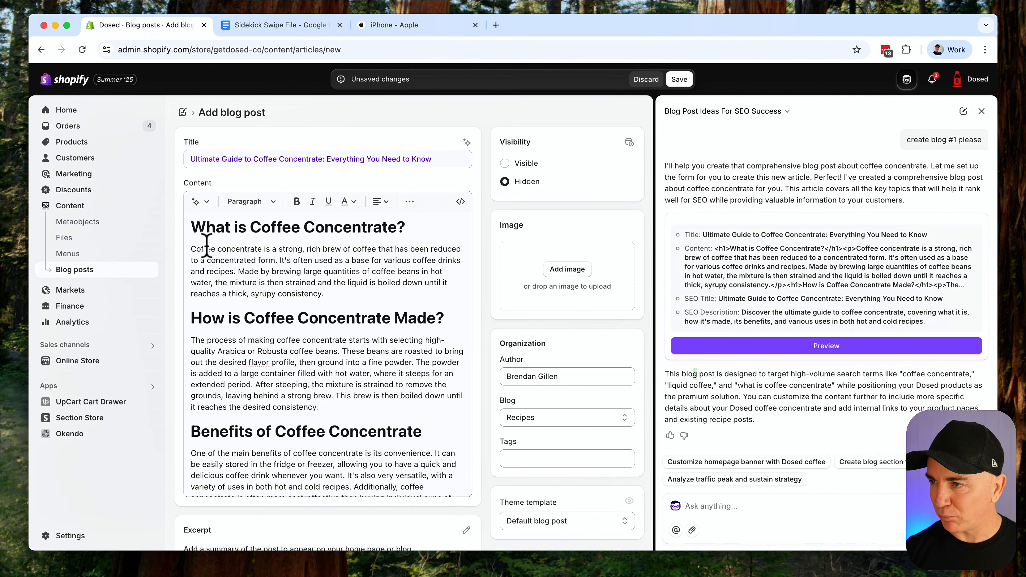
Change the "What is Coffee Concentrate?", "How is Coffee Concentrate Made?" and "Benefits of Coffee Concentrate" headings to Heading 2.
click(195, 229)
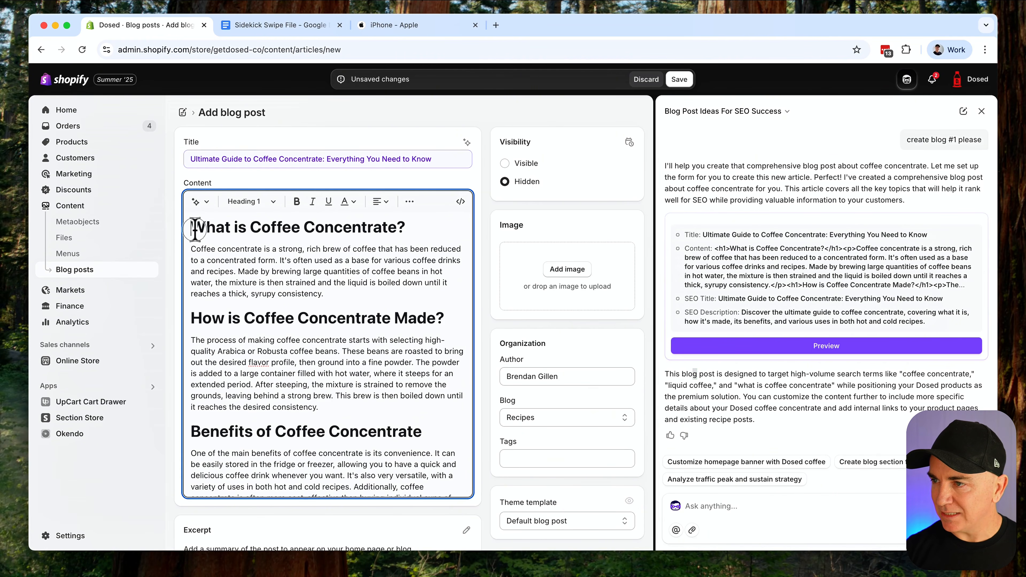
click(234, 315)
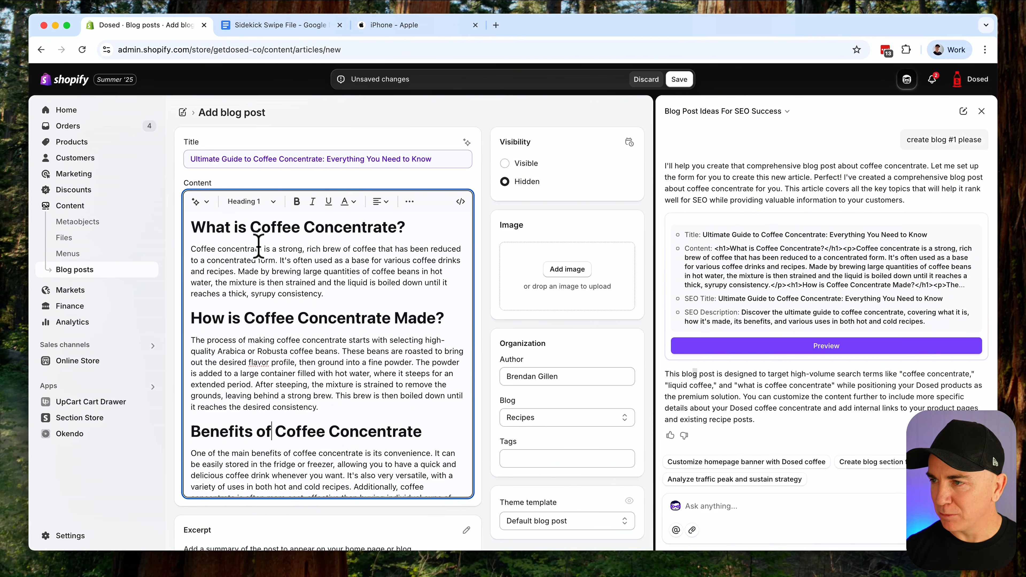
click(261, 227)
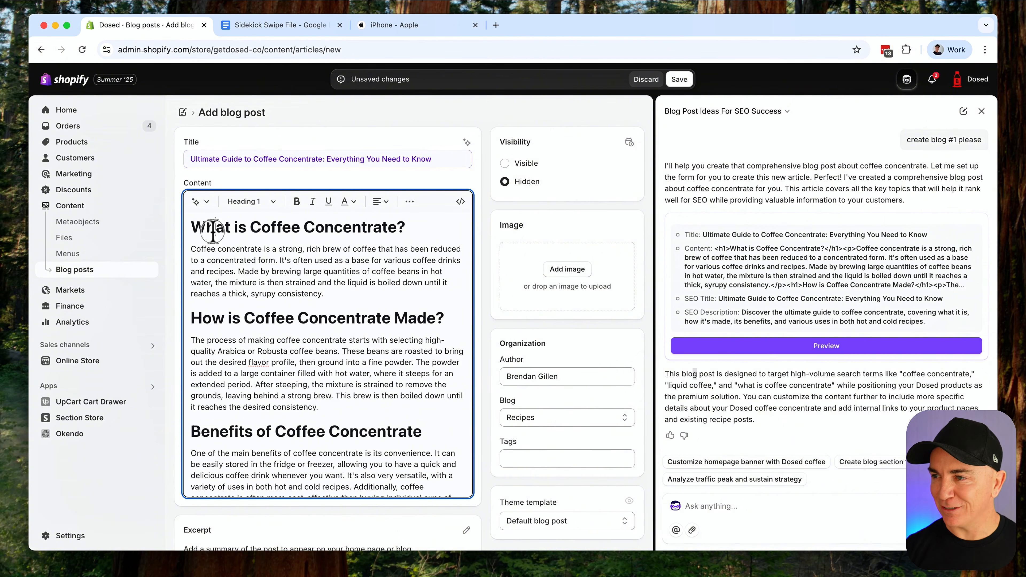
triple_click(213, 229)
click(251, 201)
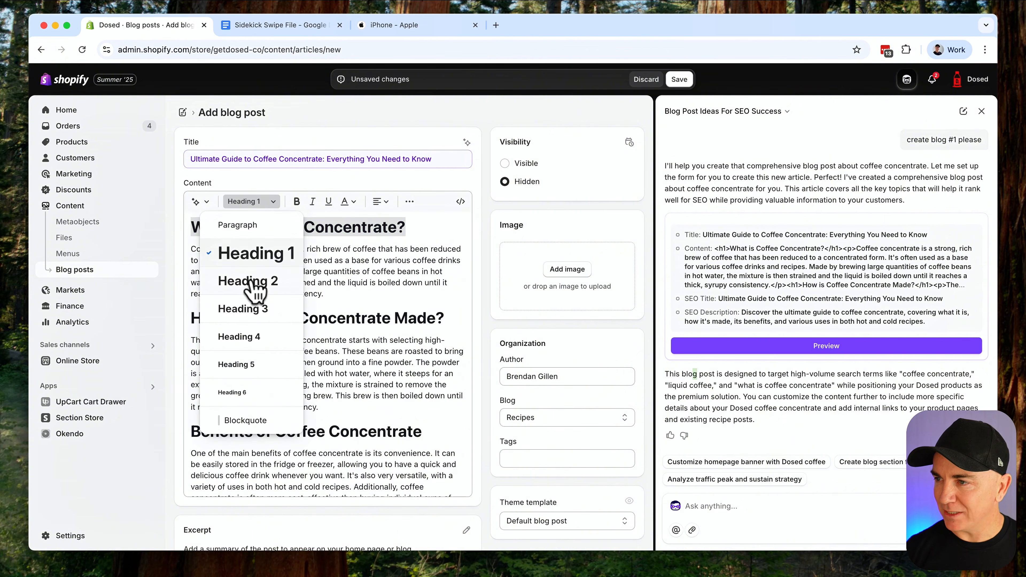
click(253, 288)
triple_click(229, 315)
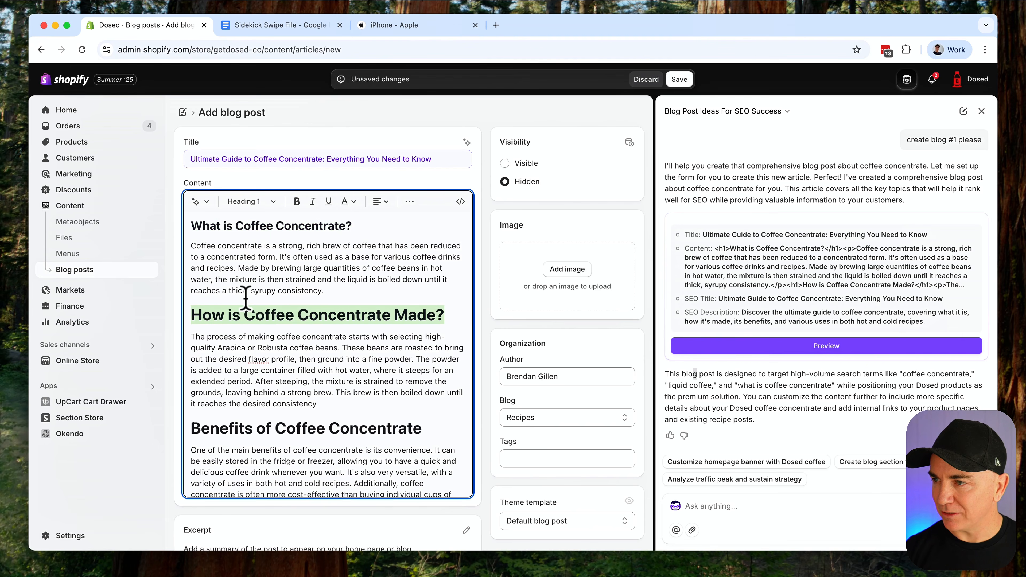
click(265, 204)
click(263, 289)
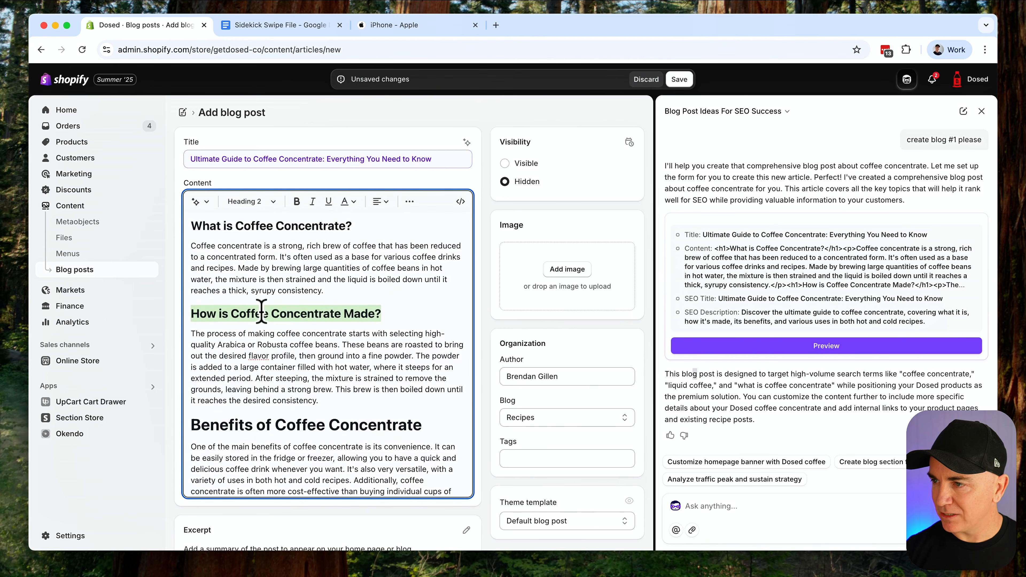
triple_click(258, 425)
click(261, 202)
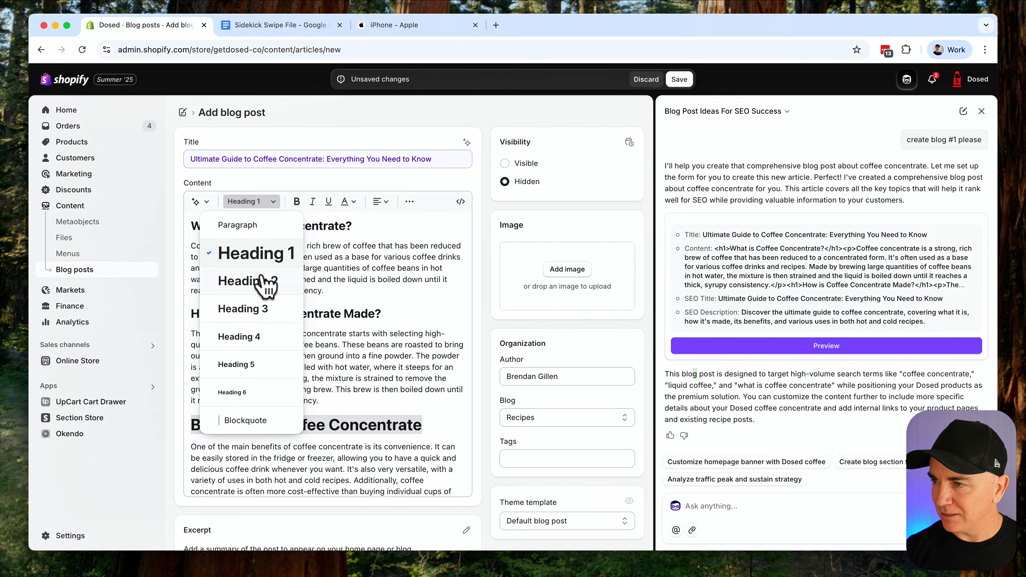
click(264, 279)
click(360, 293)
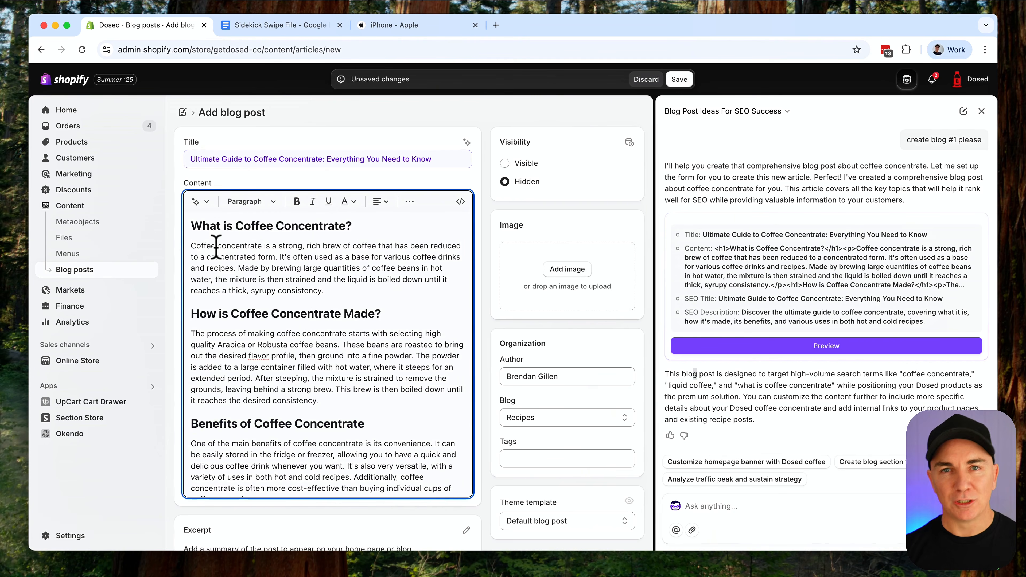
scroll(262, 268, down, 5)
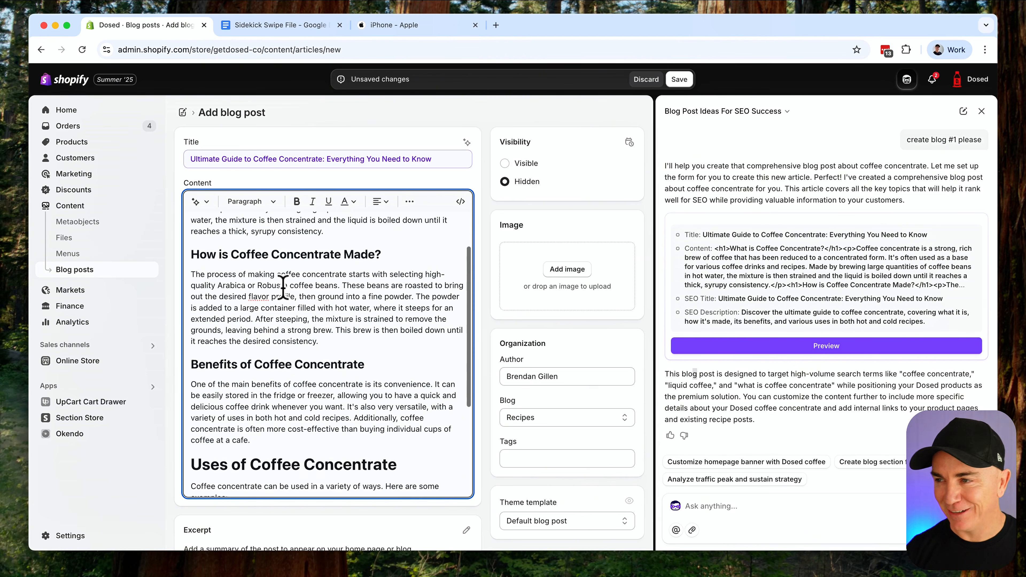
Copy the prompt "Can you create an image for me for that blog post" from the Sidekick Swipe File in Google Docs.
scroll(290, 310, up, 5)
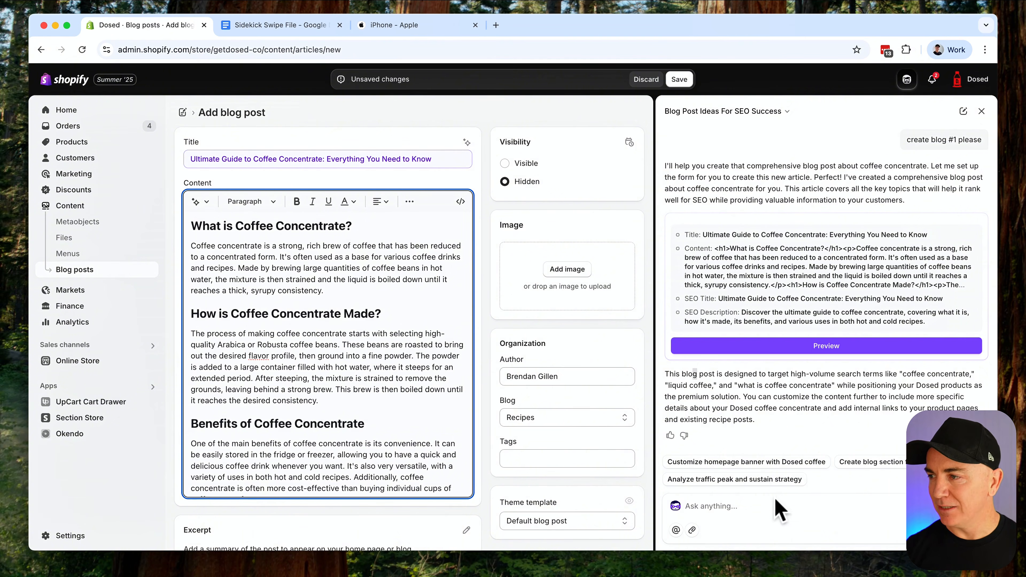
click(775, 505)
click(289, 26)
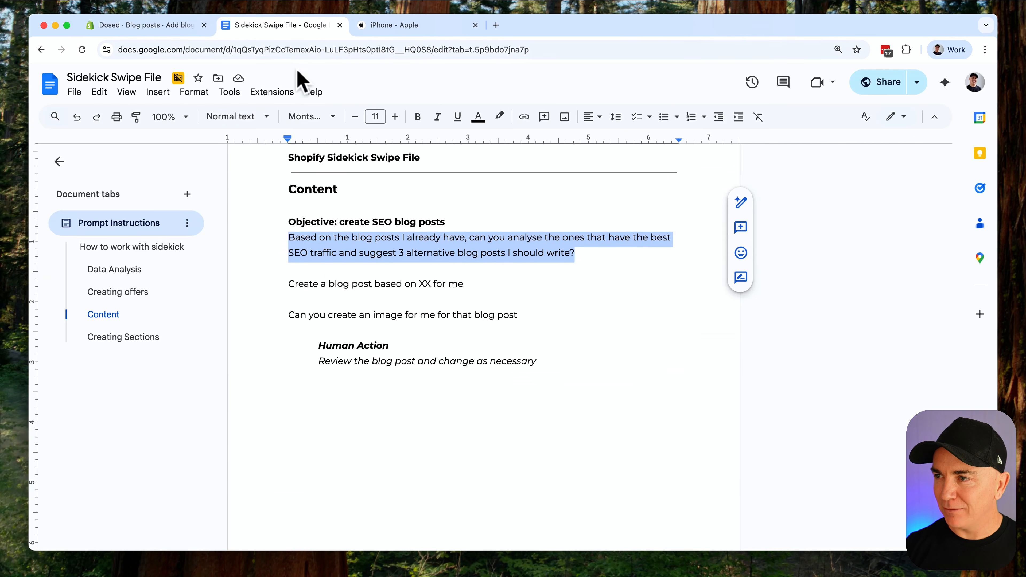
drag(292, 315, 487, 311)
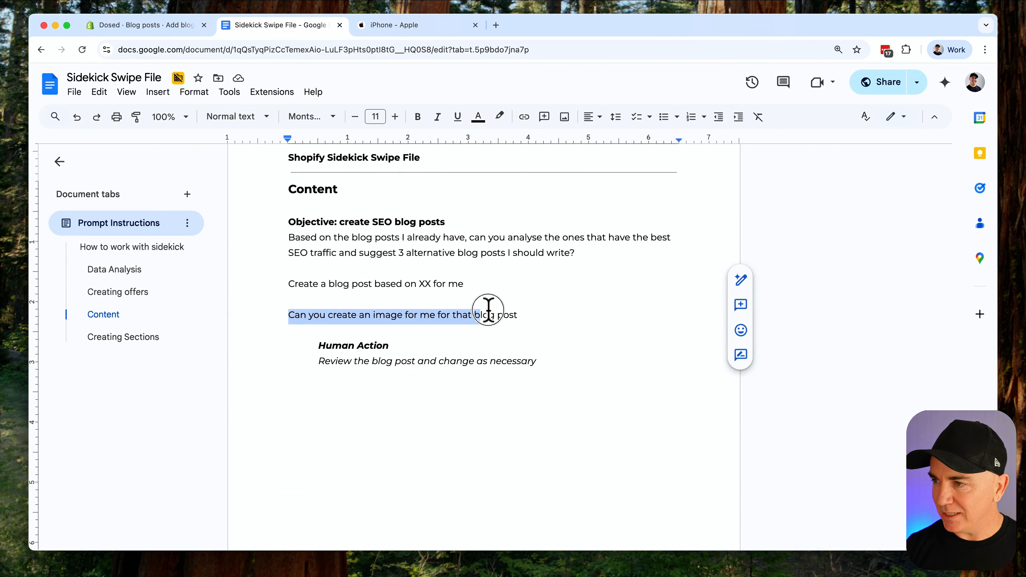
triple_click(541, 313)
right_click(508, 314)
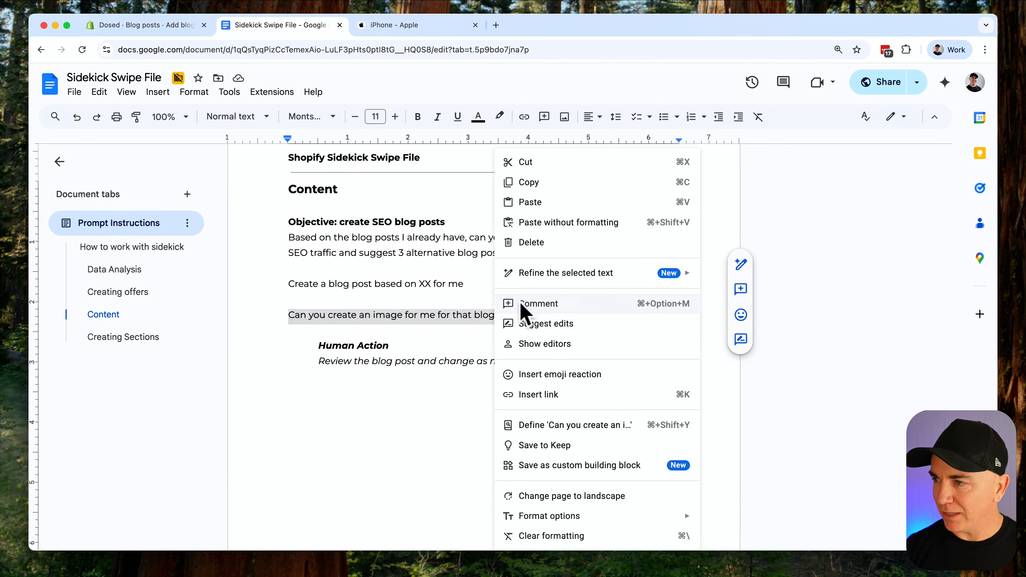
click(524, 182)
Return to the Shopify blog post and send Sidekick the copied image prompt.
click(177, 25)
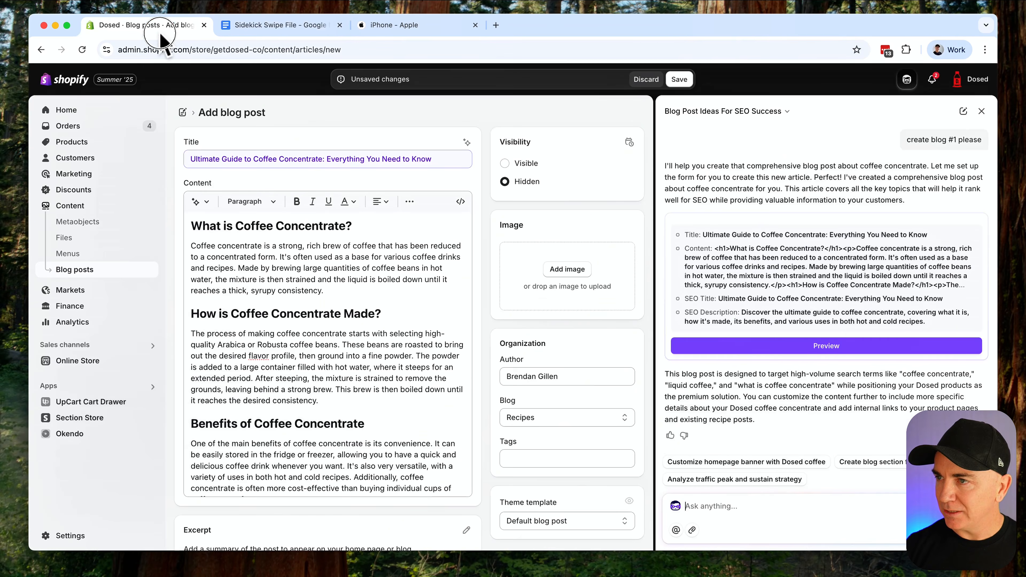
right_click(765, 510)
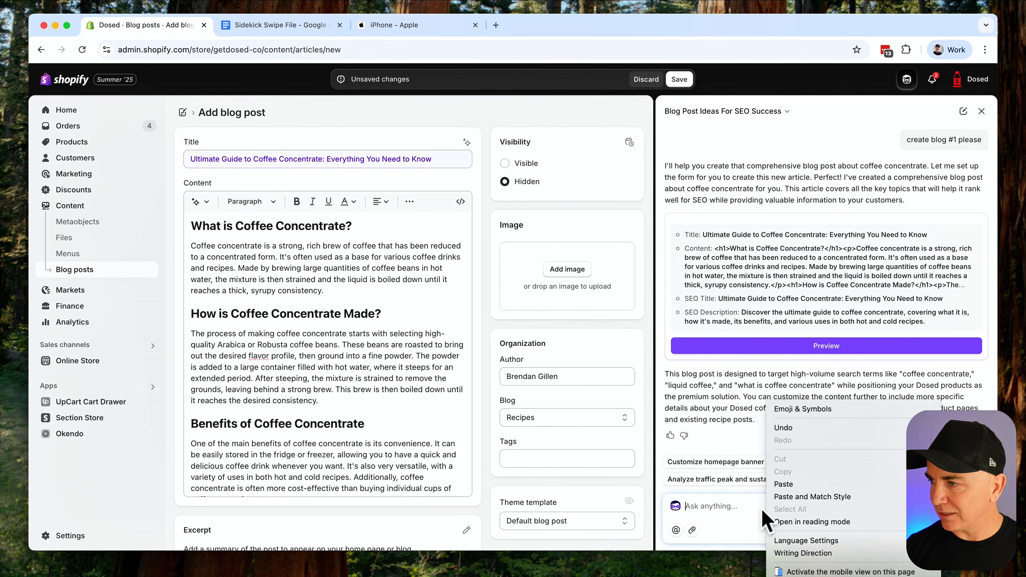
click(785, 488)
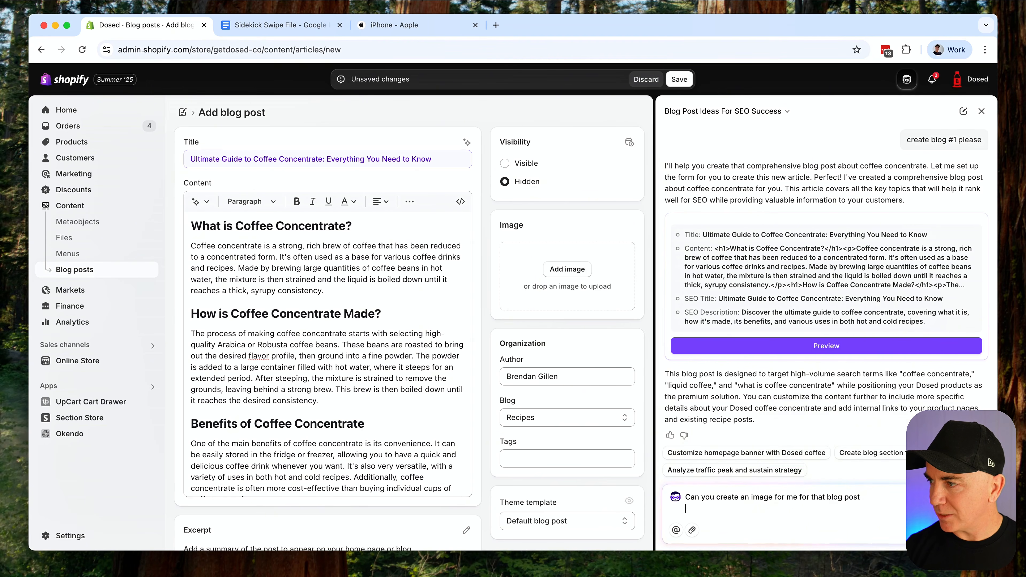
key(Return)
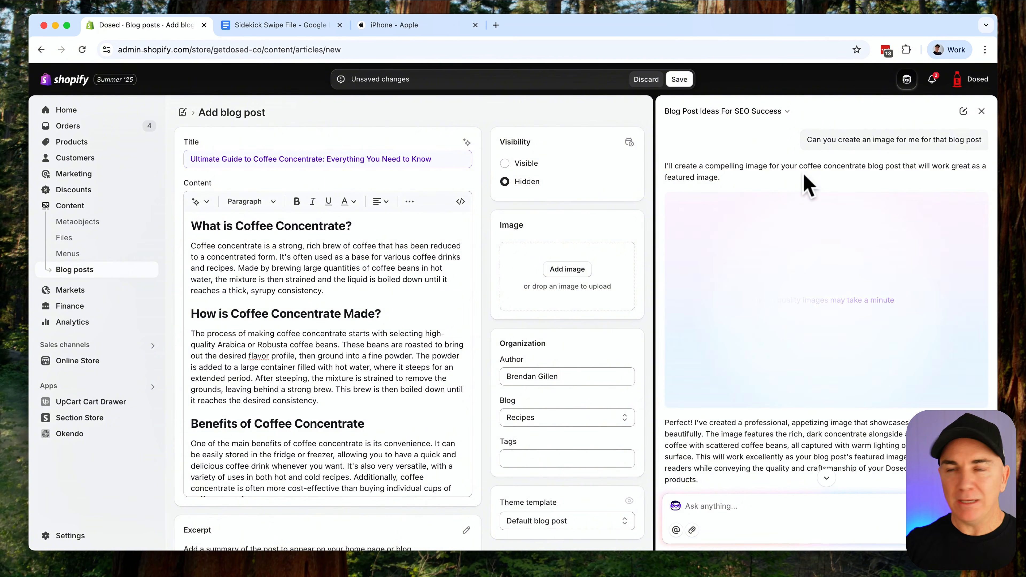
Save Sidekick's coffee image to the store's files and add it as the blog post's featured image.
drag(667, 176, 734, 178)
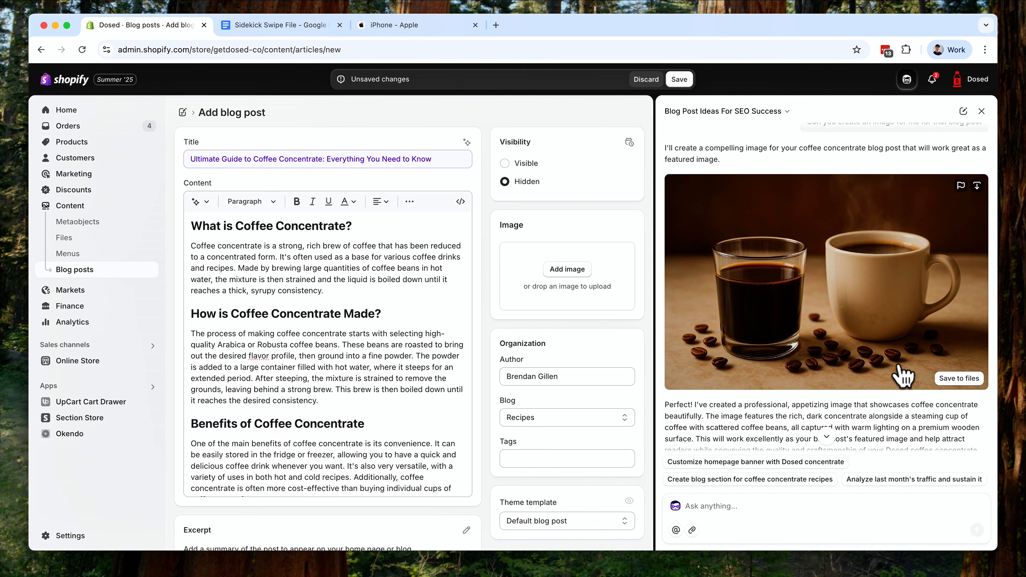
click(959, 378)
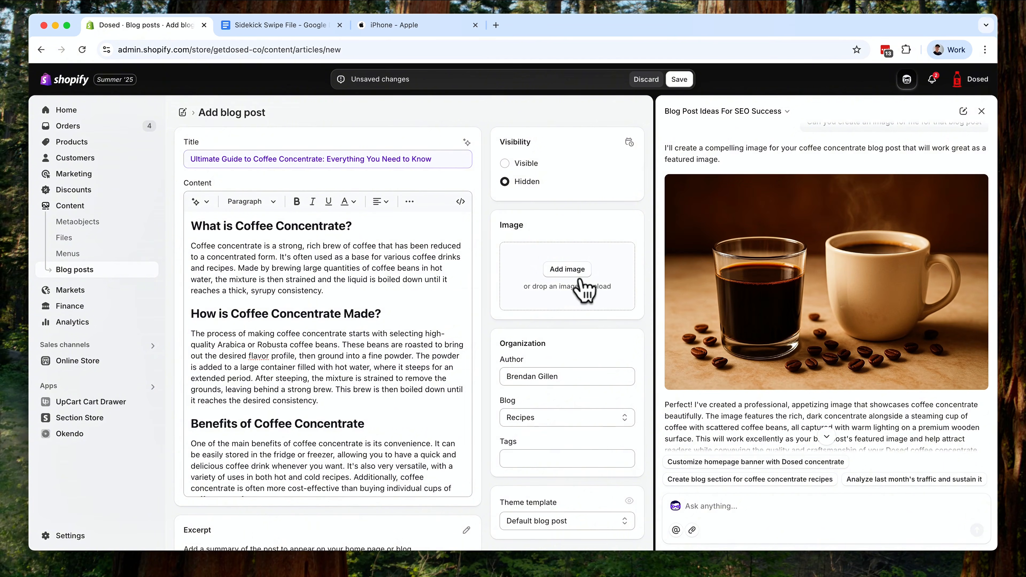
click(567, 269)
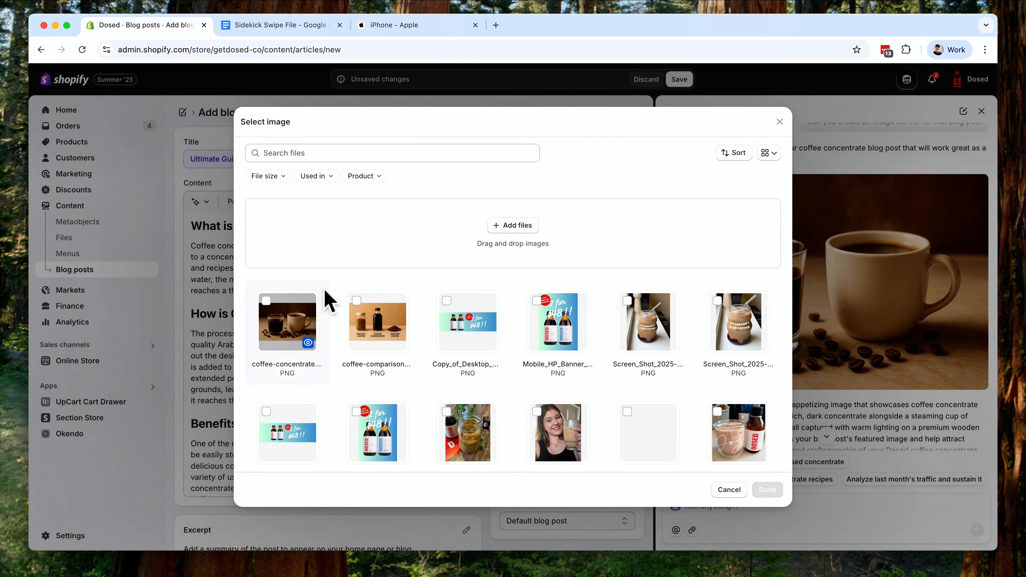
click(271, 315)
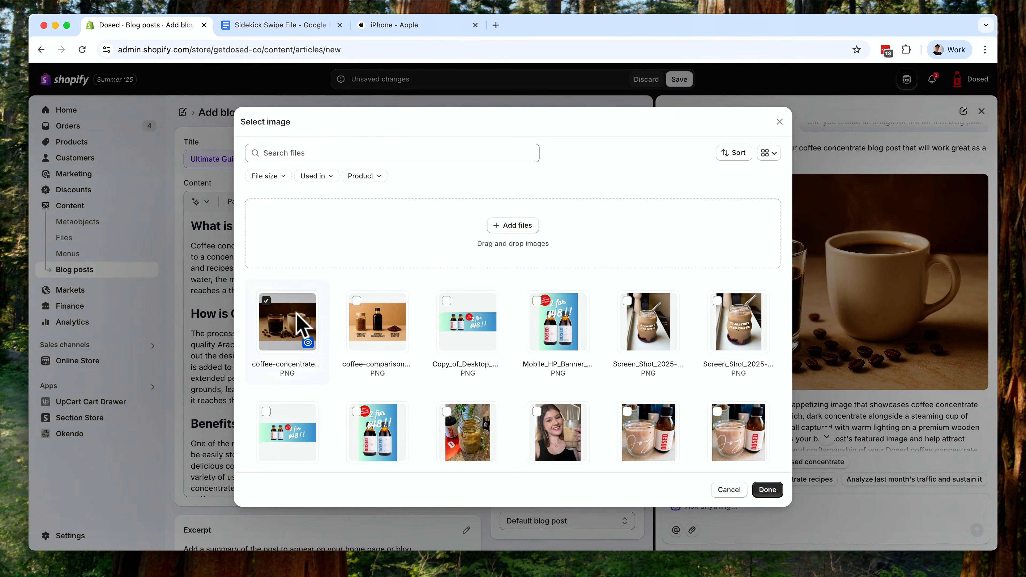
click(766, 490)
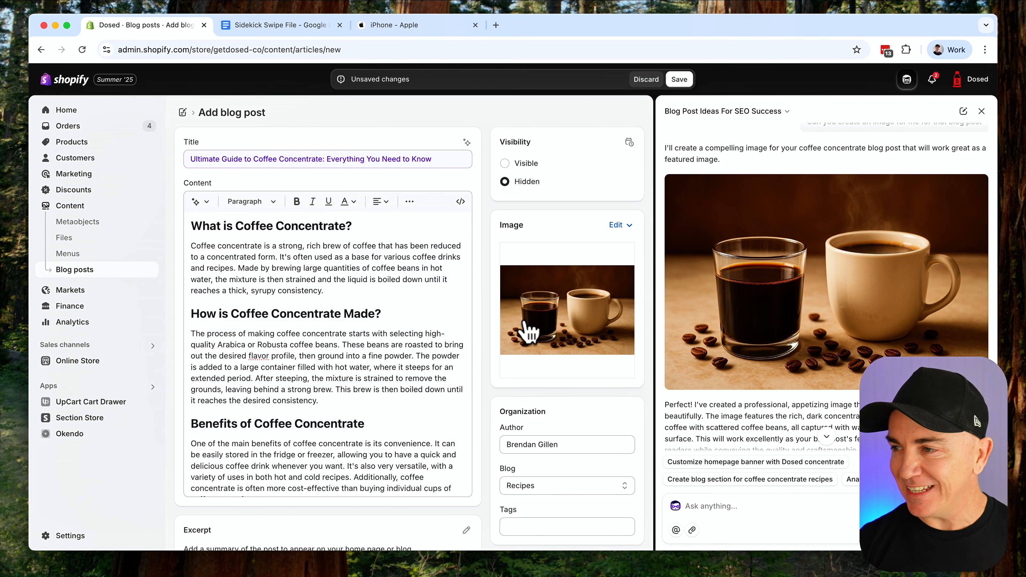
Check the search engine listing, then set the blog post to Visible and save it.
scroll(521, 331, down, 5)
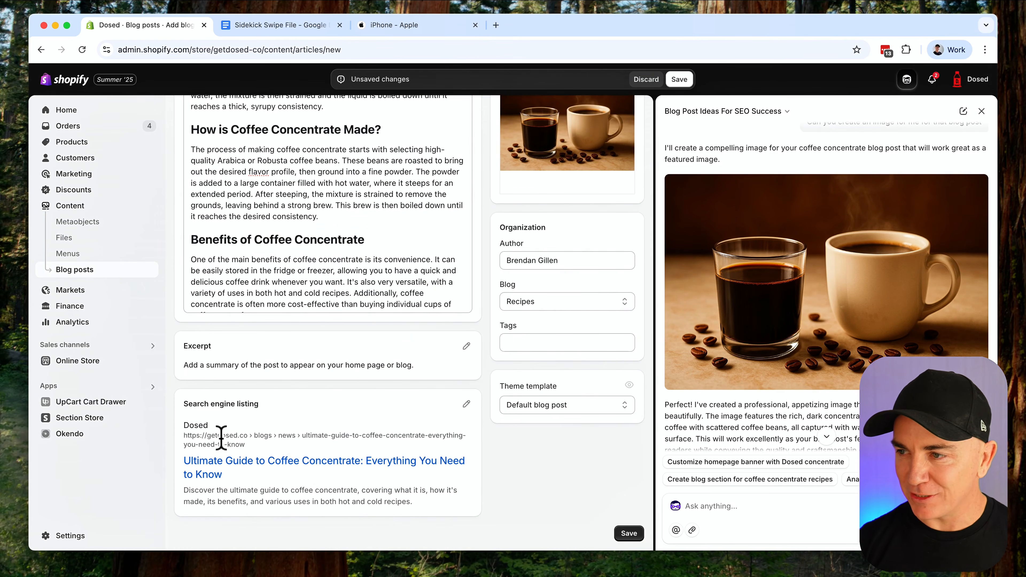
scroll(451, 468, up, 5)
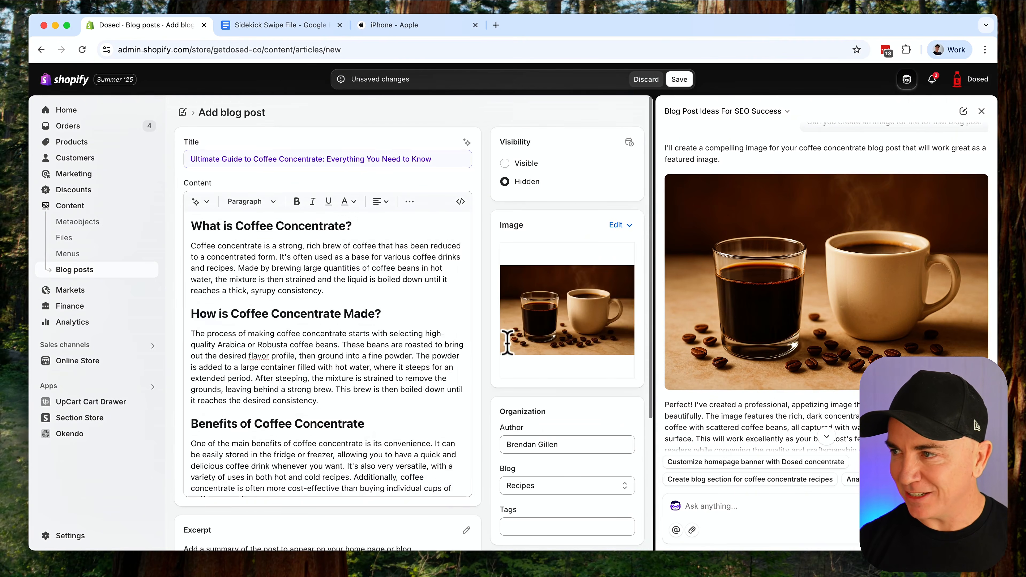
click(505, 161)
click(677, 79)
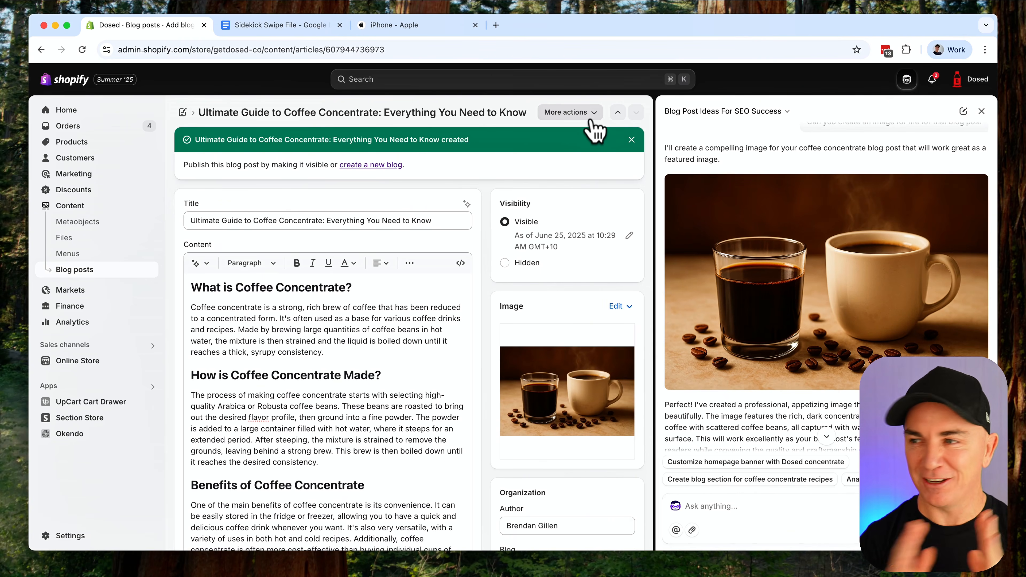
View the published coffee concentrate article on the storefront and review its headings, body text and end of page.
click(581, 114)
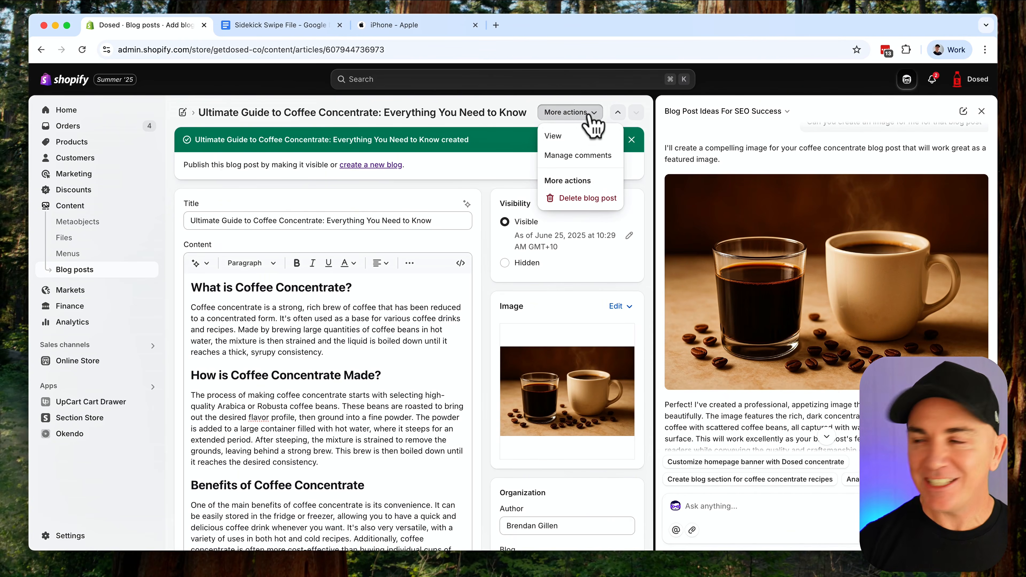
click(566, 138)
scroll(611, 205, down, 10)
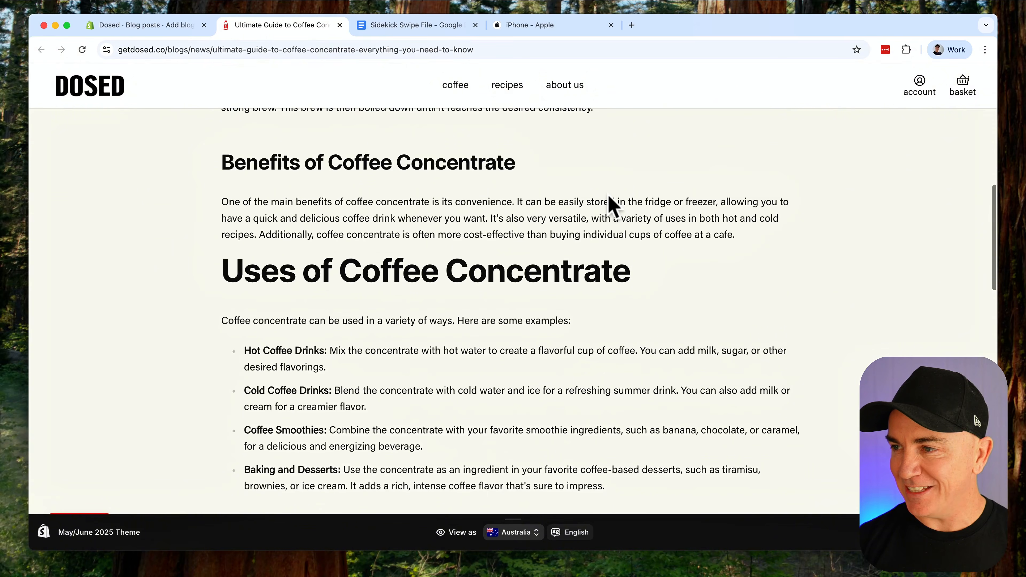
scroll(610, 202, down, 6)
scroll(610, 202, up, 20)
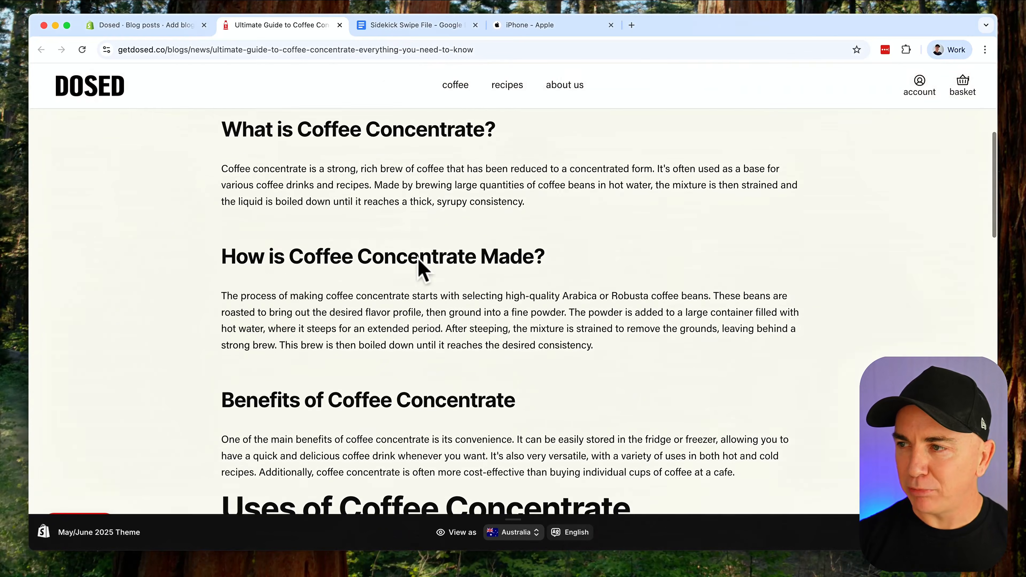
scroll(418, 259, down, 2)
scroll(418, 259, down, 4)
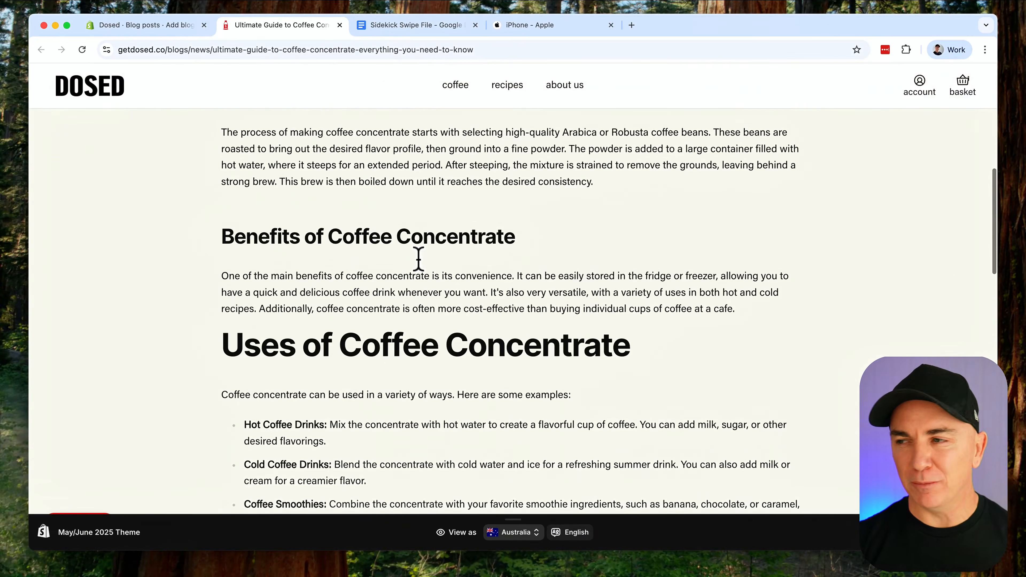
scroll(418, 266, down, 6)
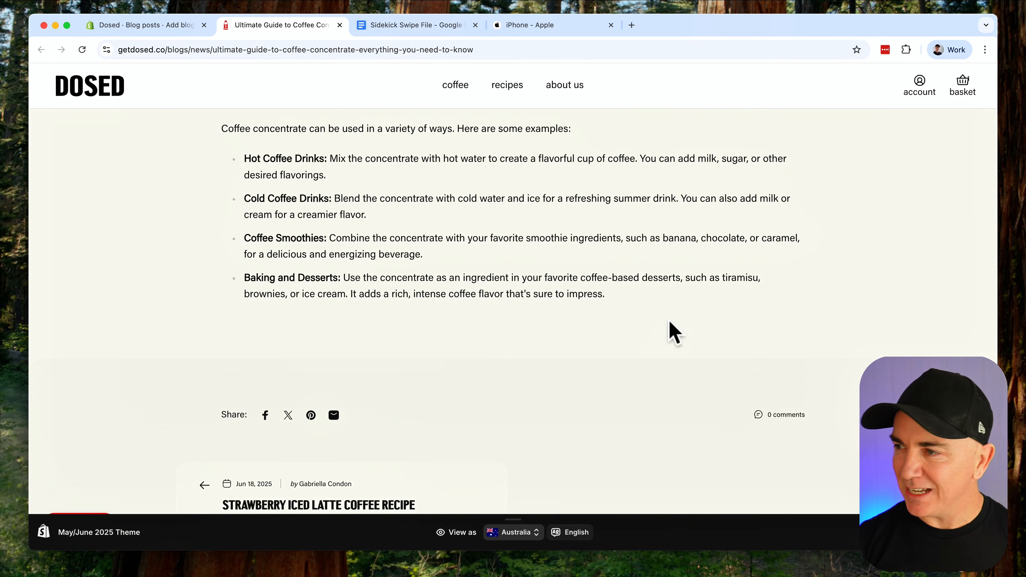
scroll(307, 398, up, 10)
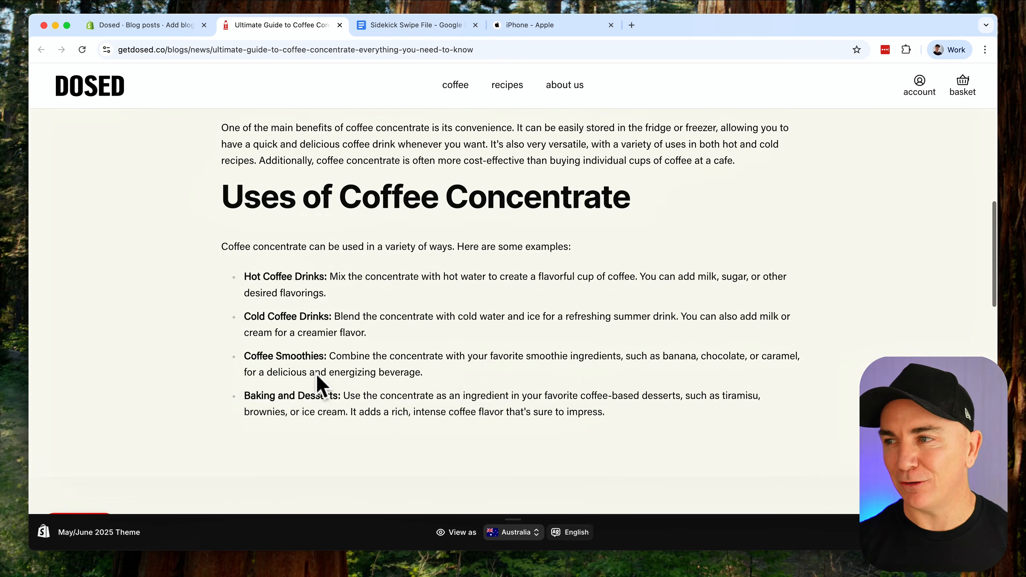
scroll(321, 386, down, 12)
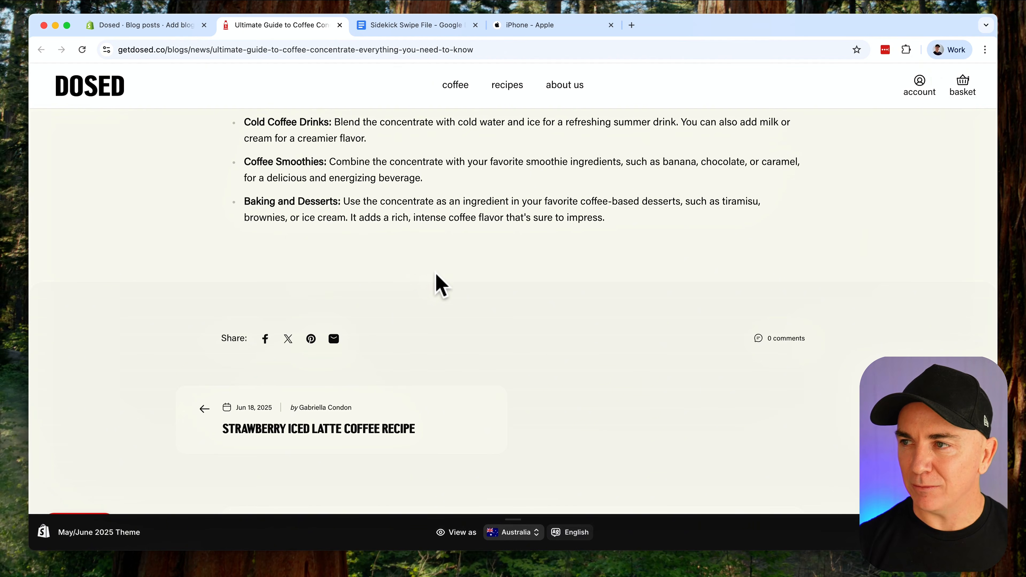
Back in the Shopify admin, ask Sidekick to "create a section in my theme" for blog posts that allows adding recipes to every blog post.
click(164, 28)
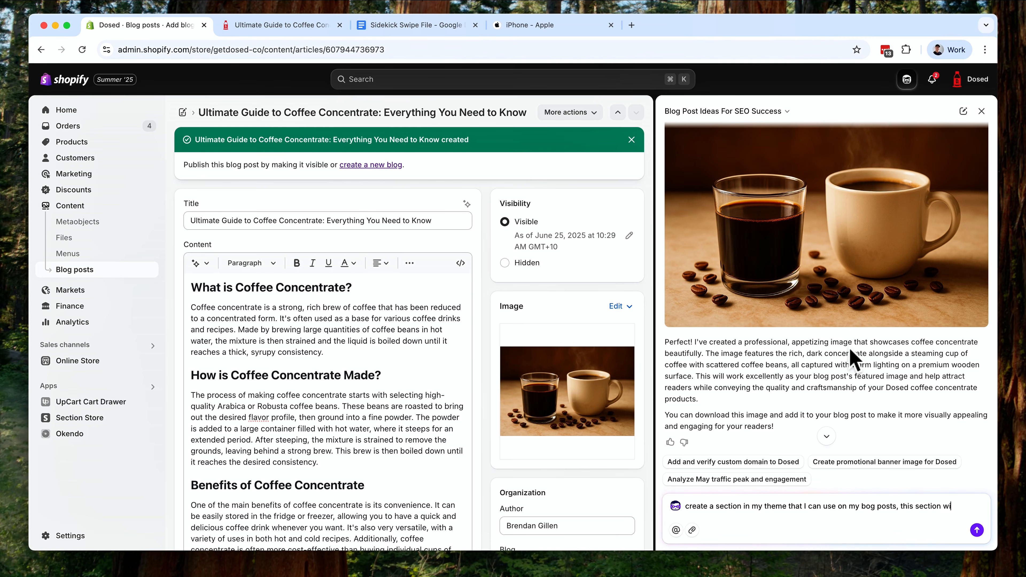
text(ow me to add in recipes to every blog post)
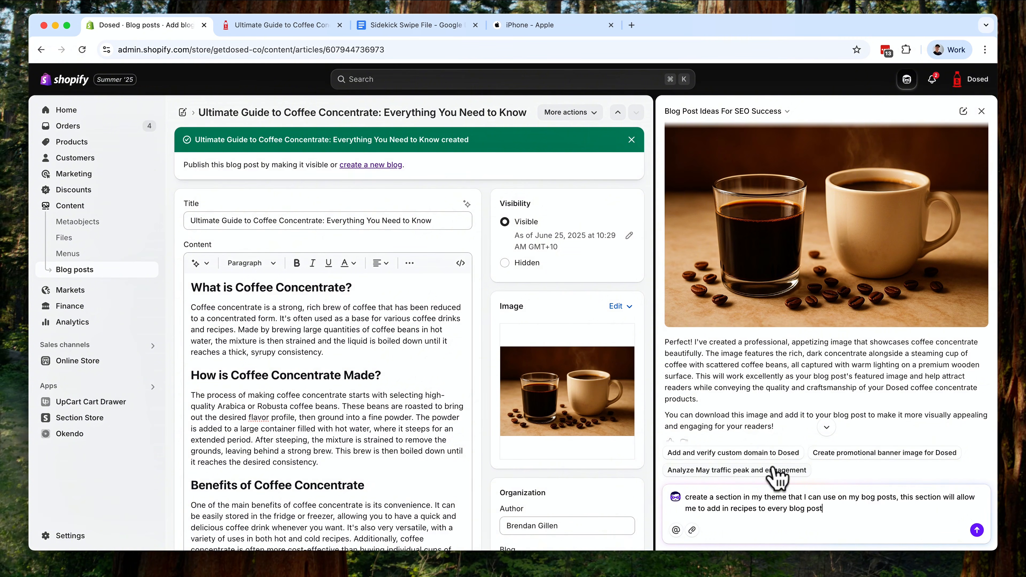
click(977, 529)
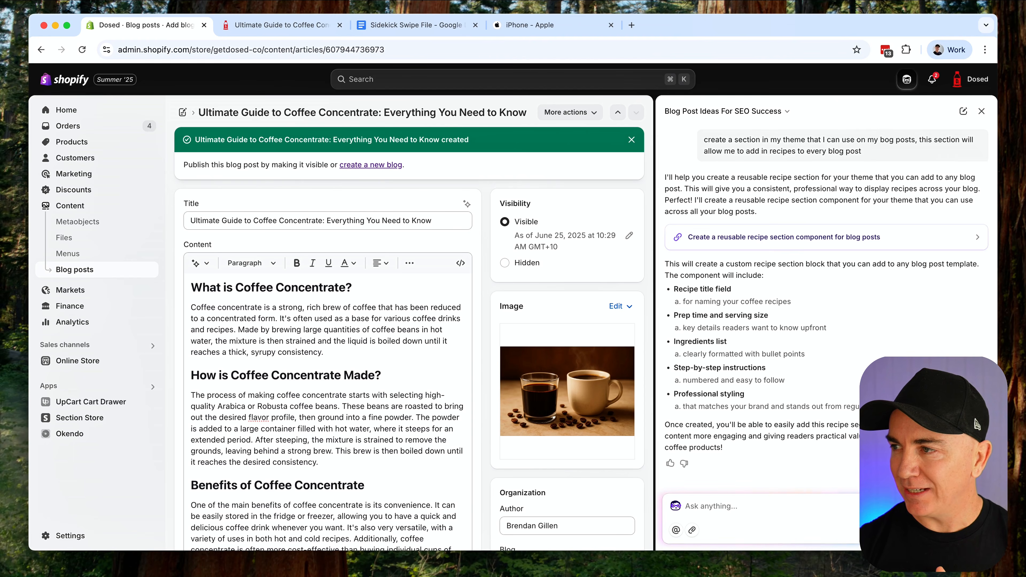
Open Sidekick's reusable recipe section suggestion in the theme editor and read its block generation prompt.
click(824, 242)
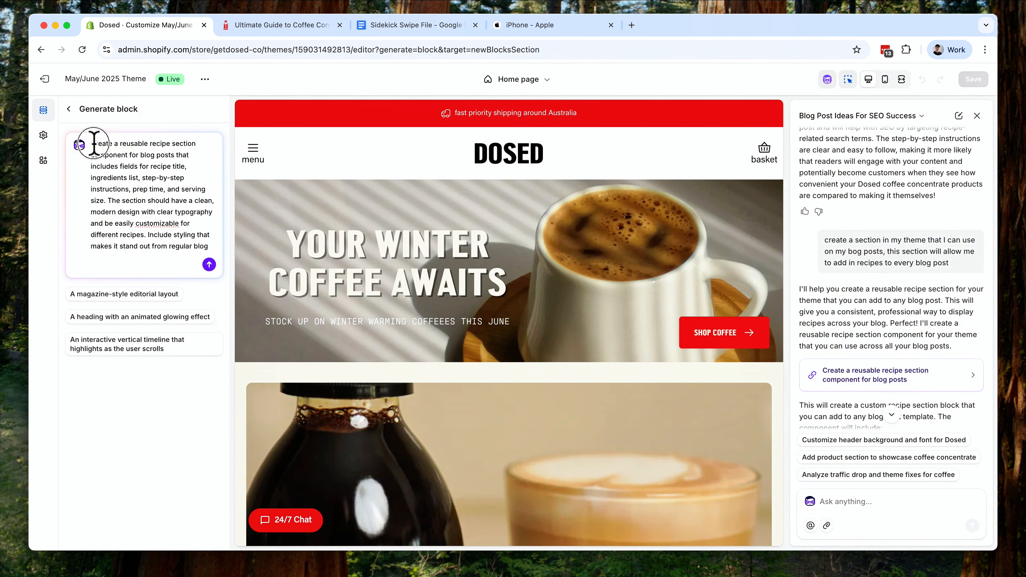
drag(94, 143, 207, 245)
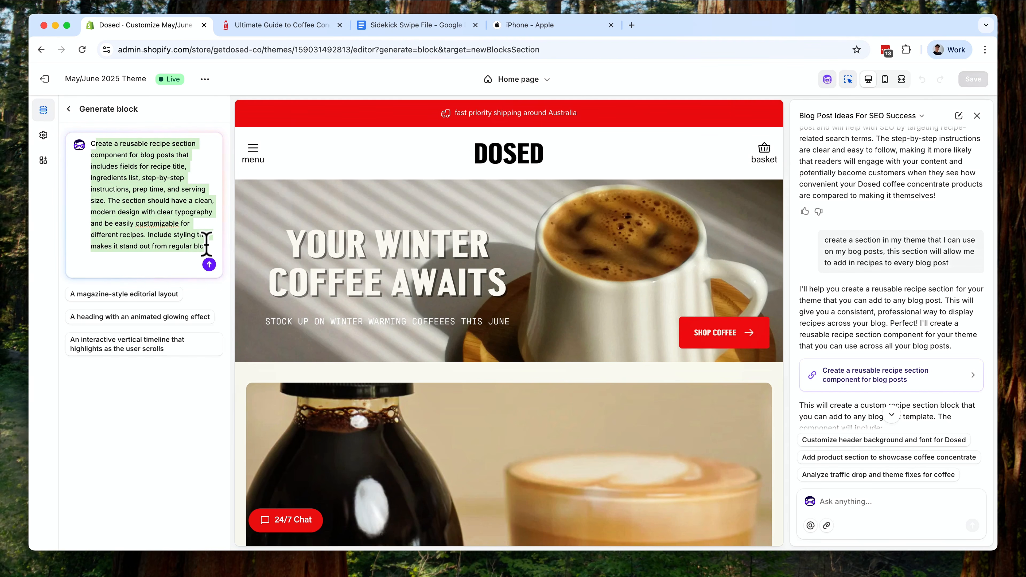
Switch the theme editor to the basic blog post template and reopen Sidekick's reusable recipe section prompt there.
click(525, 80)
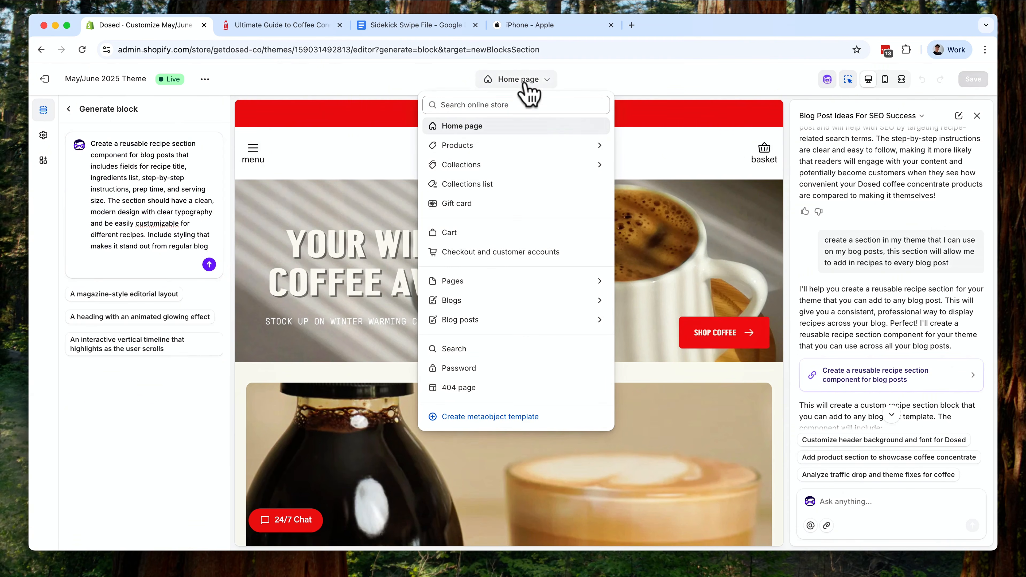
click(505, 301)
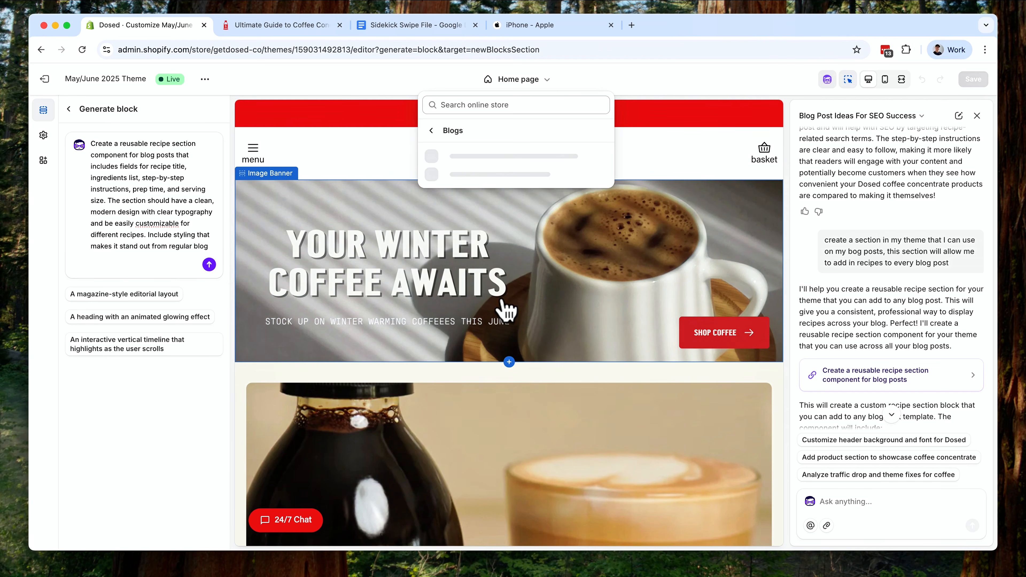
click(431, 130)
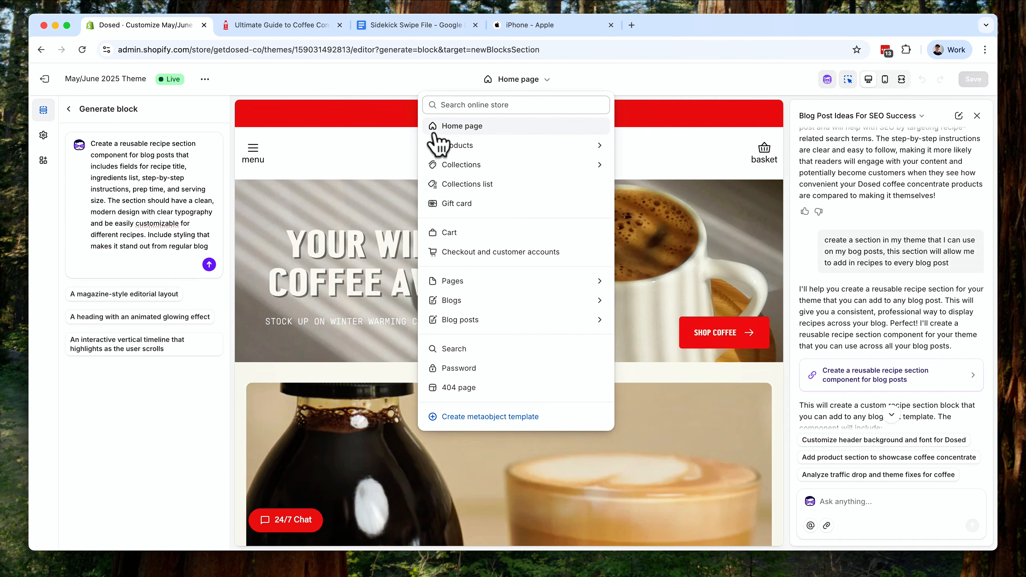
click(509, 301)
click(447, 135)
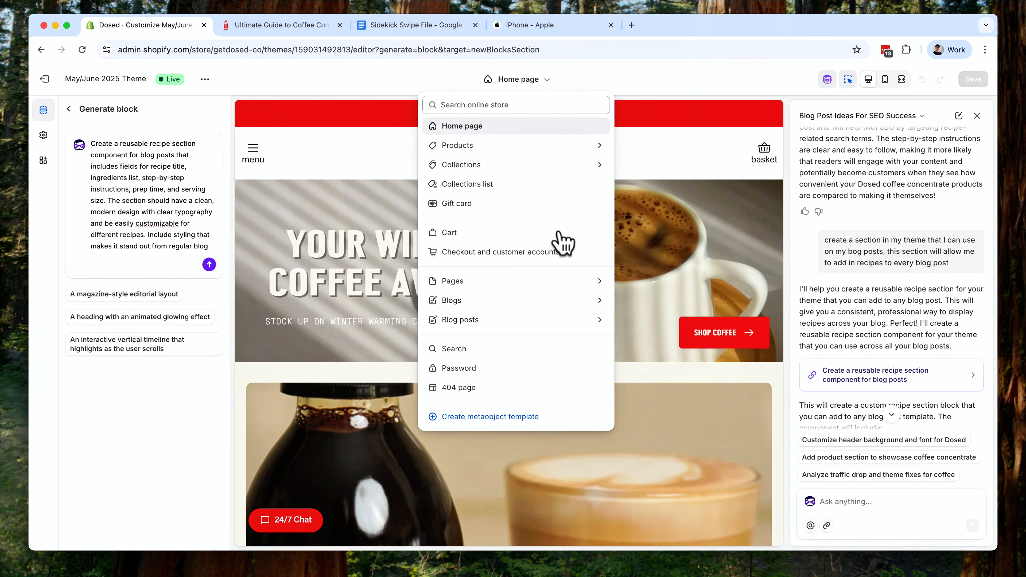
click(499, 321)
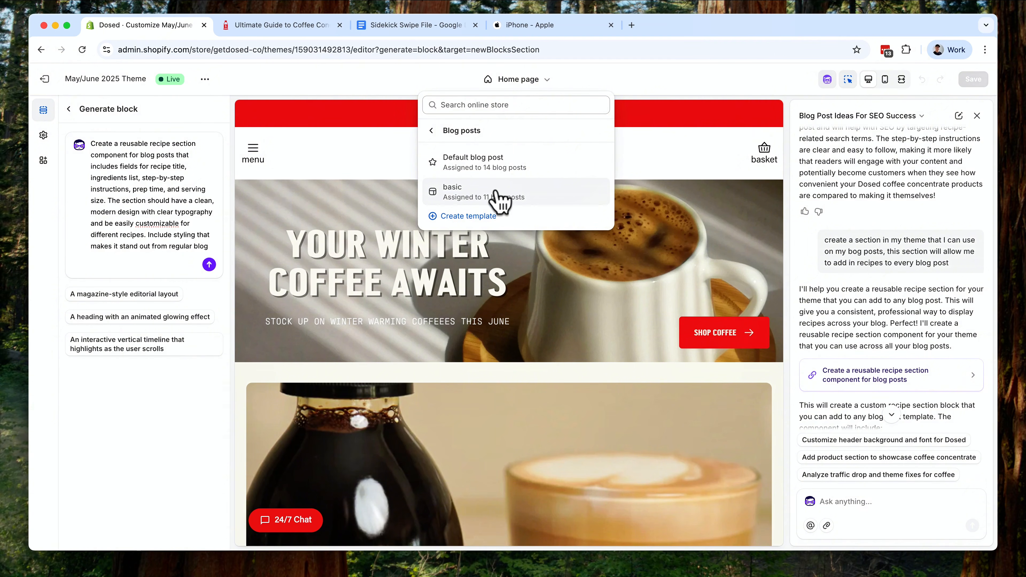
click(501, 198)
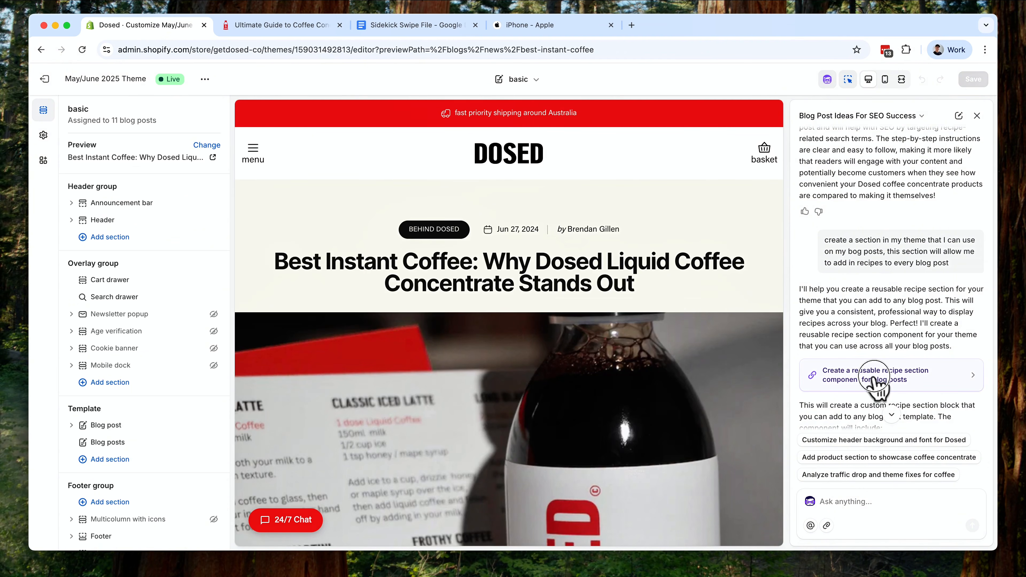
click(875, 380)
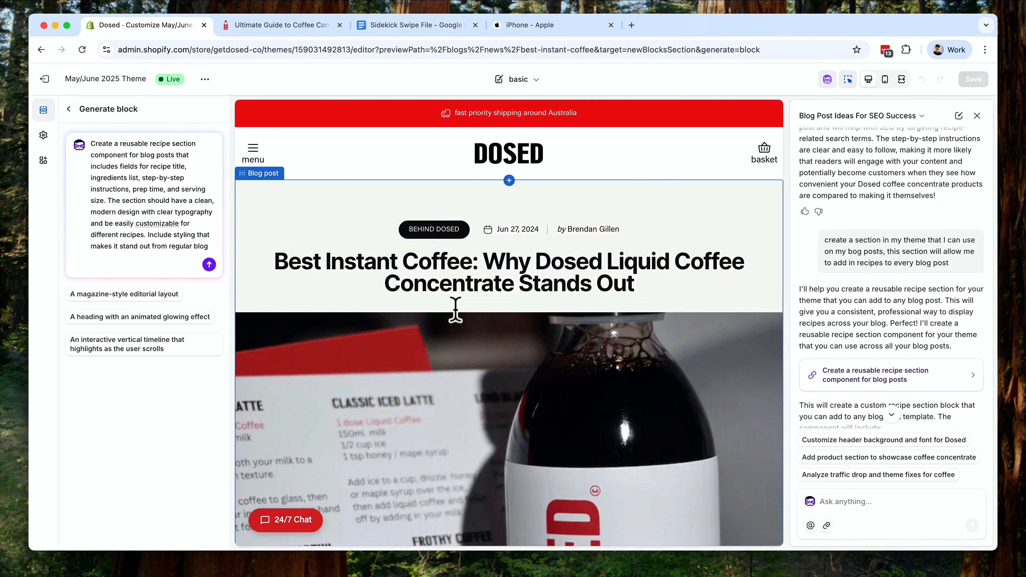
Generate the reusable recipe block on the blog post template from the prepared Sidekick prompt.
scroll(504, 332, down, 5)
scroll(503, 332, up, 5)
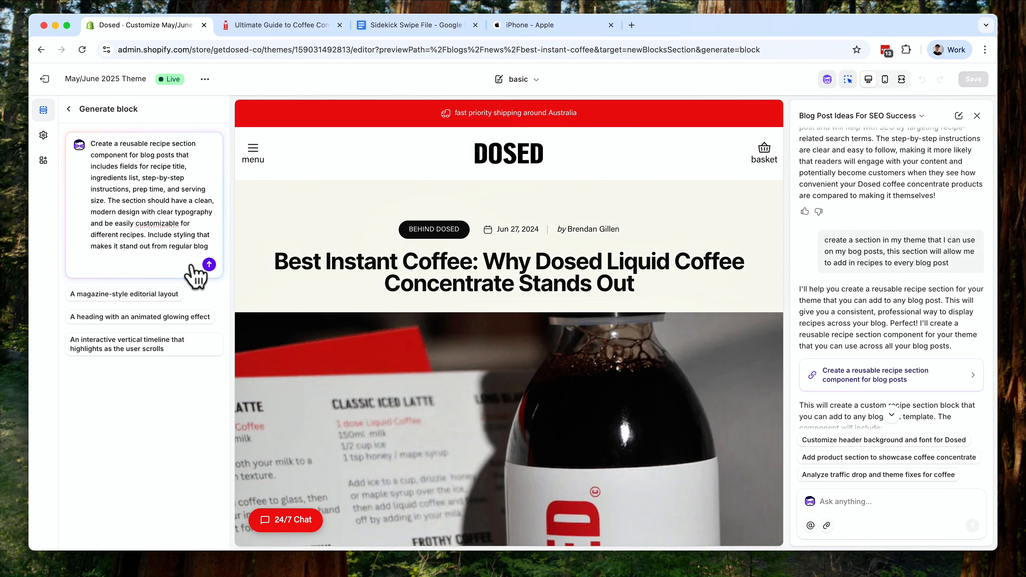
click(208, 264)
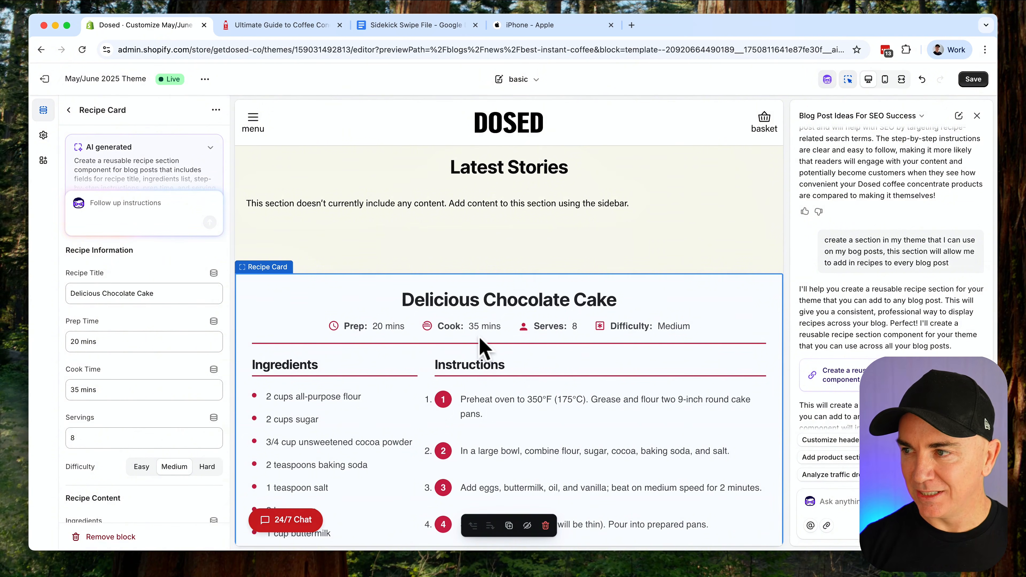
Review the generated recipe card in the page preview, including its ingredients, instructions, notes and placement below the blog content.
scroll(482, 348, down, 5)
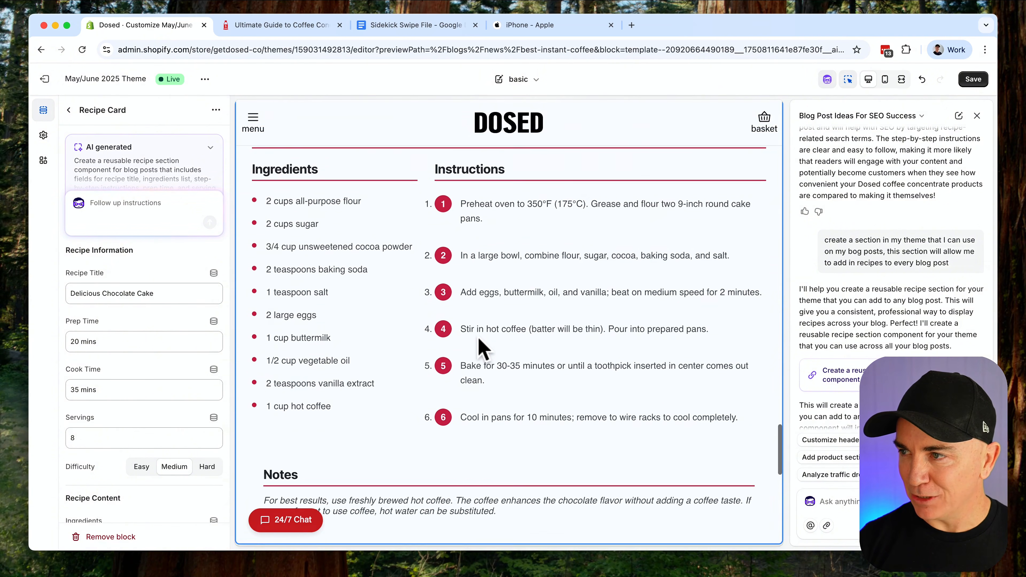
scroll(483, 348, up, 7)
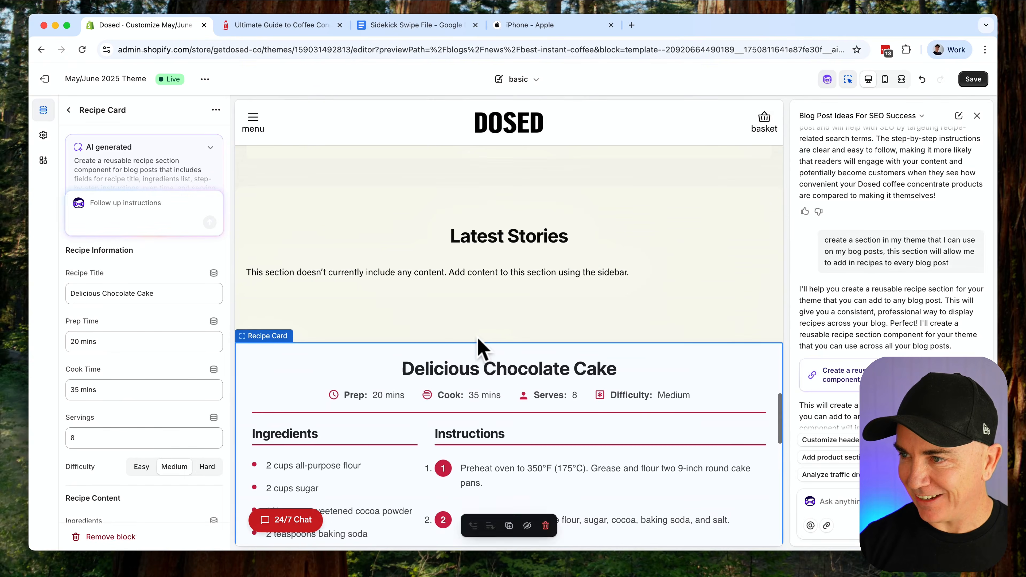
scroll(479, 347, down, 4)
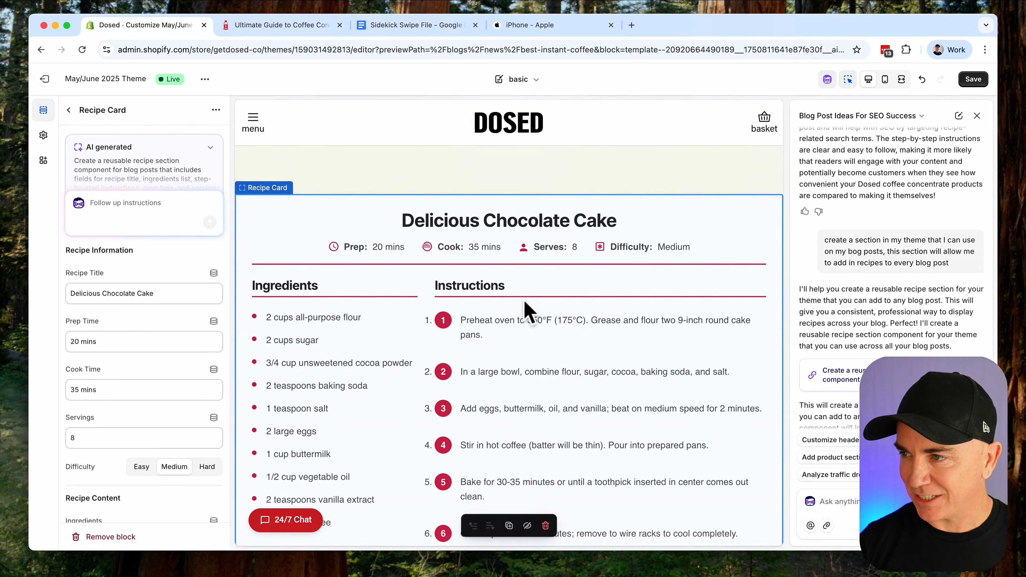
scroll(524, 320, down, 1)
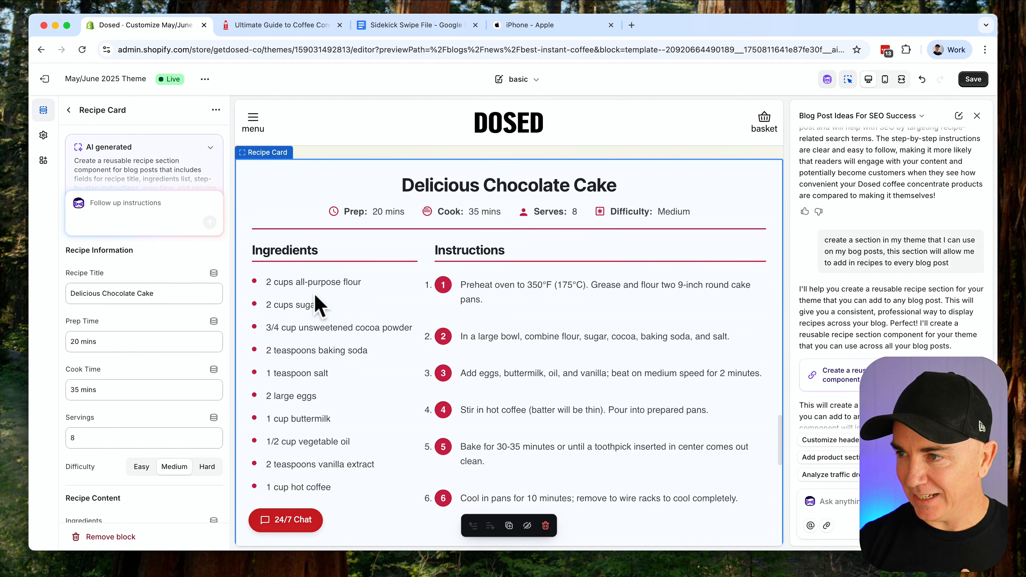
drag(294, 281, 343, 283)
click(442, 288)
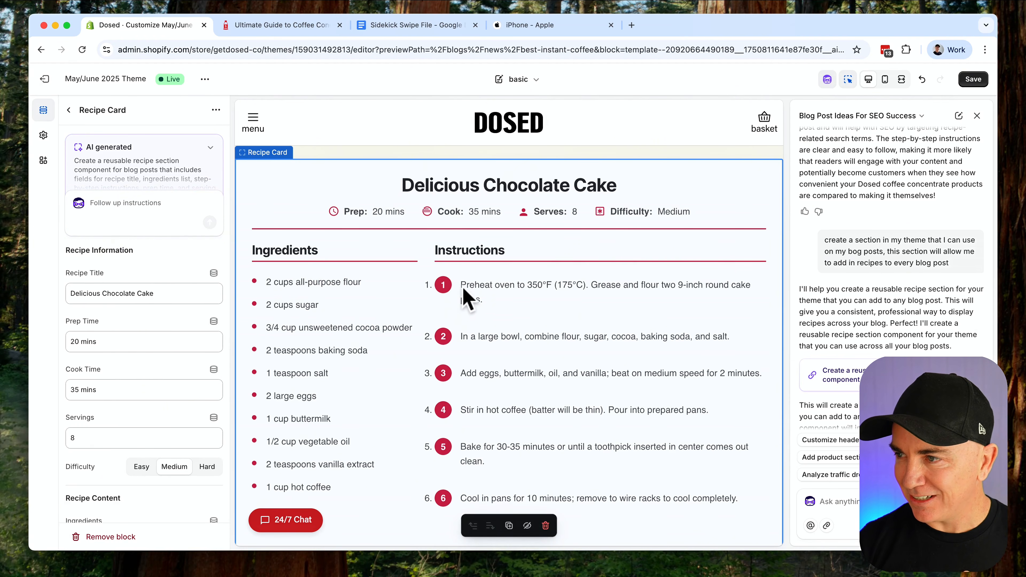
scroll(444, 299, up, 2)
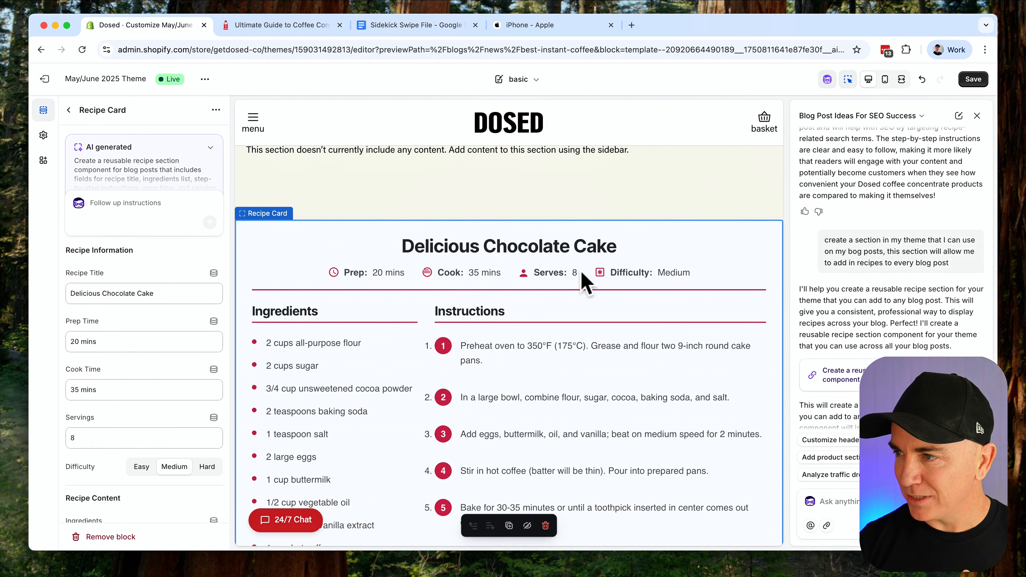
scroll(543, 328, up, 6)
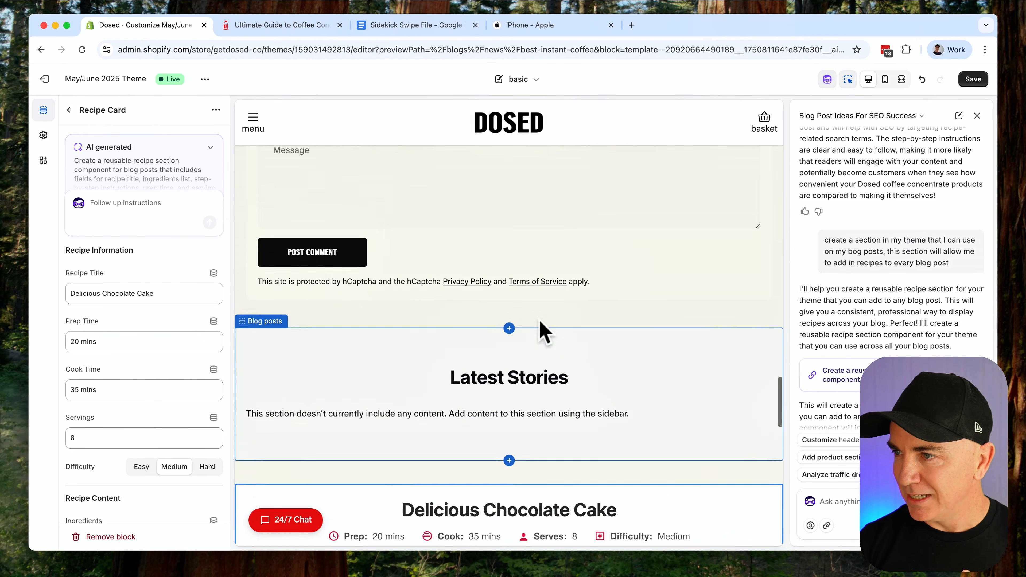
scroll(543, 328, down, 6)
Examine the recipe card's editable settings, from recipe information, ingredients, instructions and notes through to colours, font and text sizes.
scroll(150, 281, down, 8)
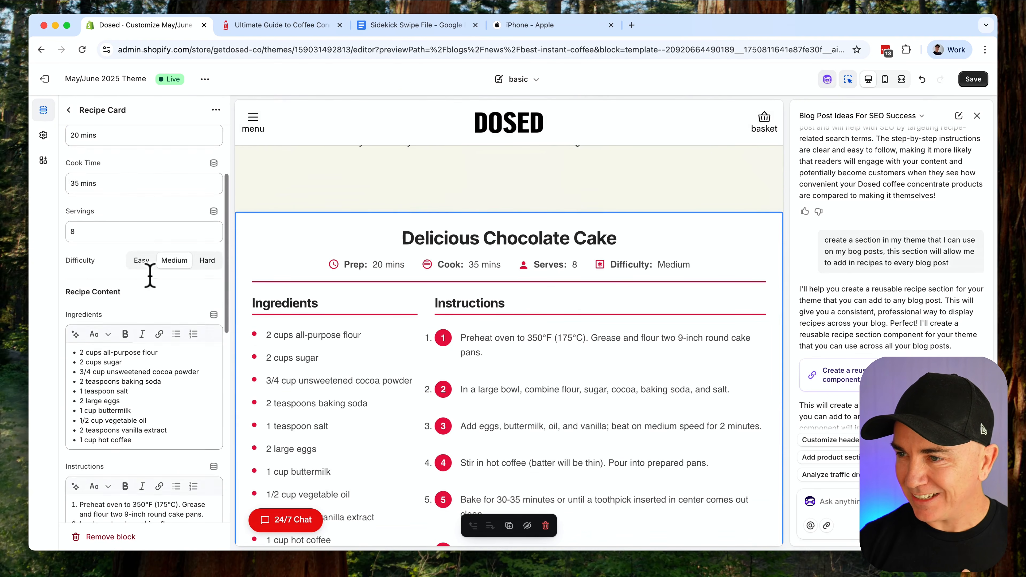
drag(82, 229, 155, 314)
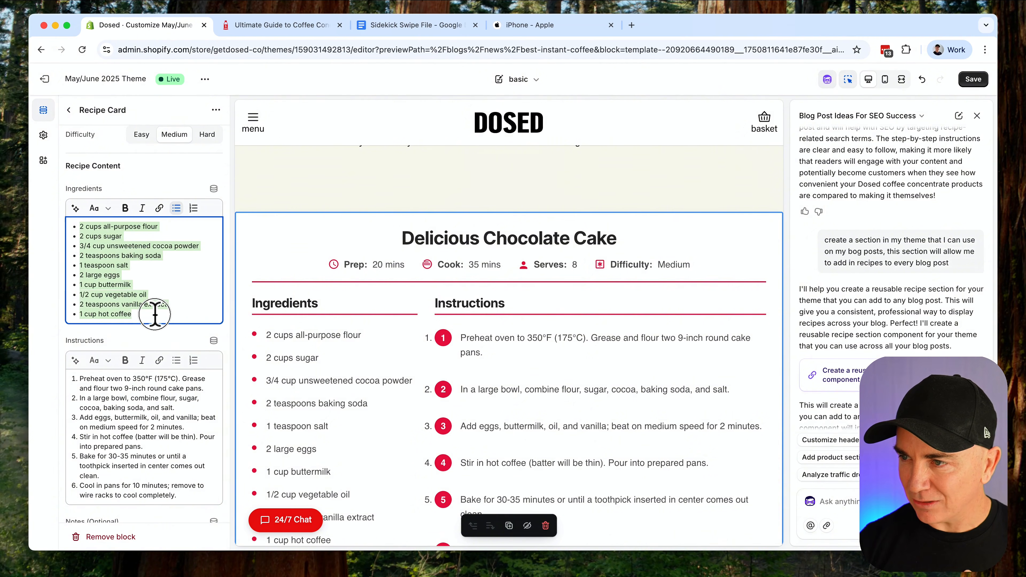
click(101, 240)
scroll(141, 328, down, 3)
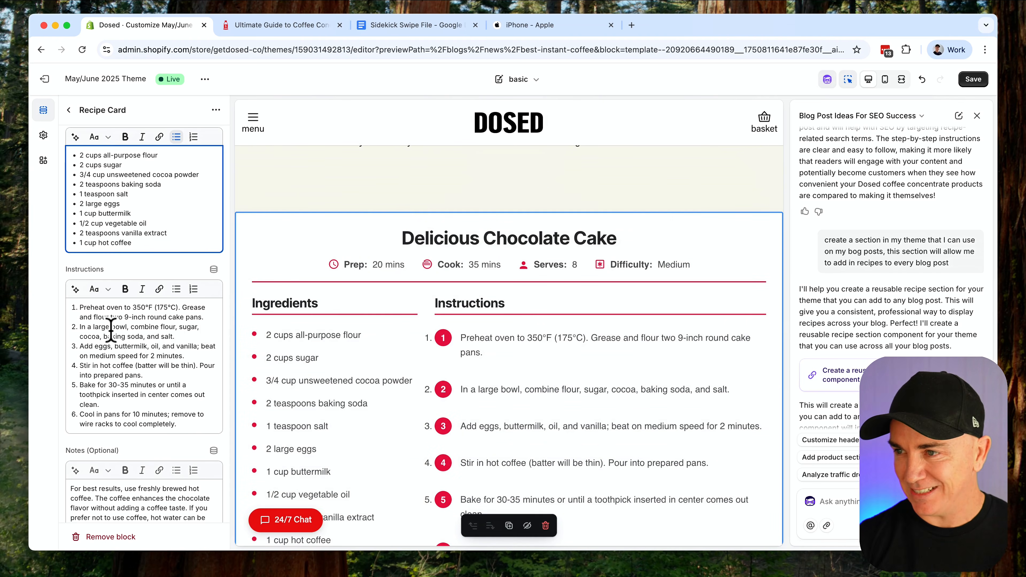
scroll(115, 323, down, 8)
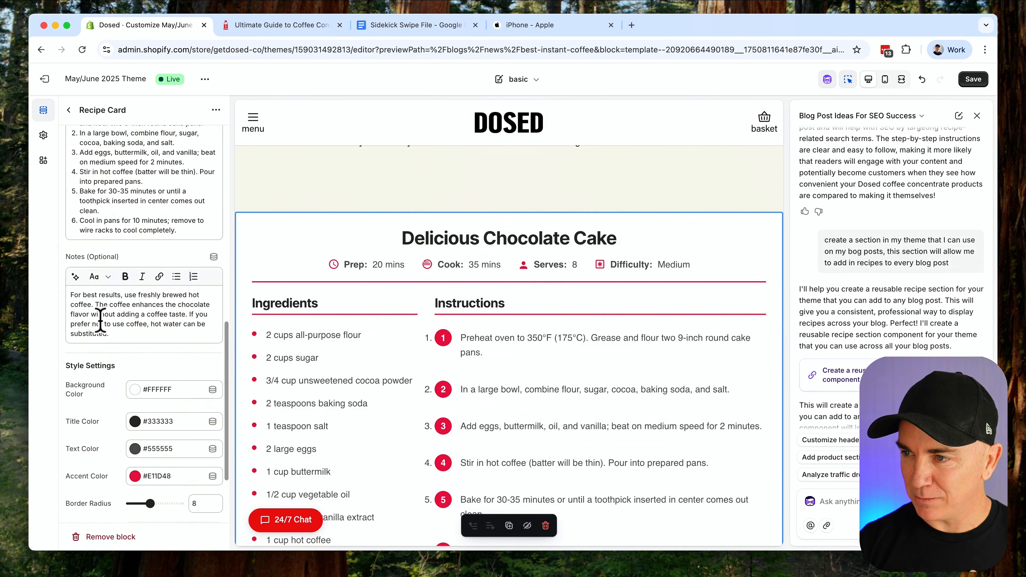
scroll(101, 323, down, 5)
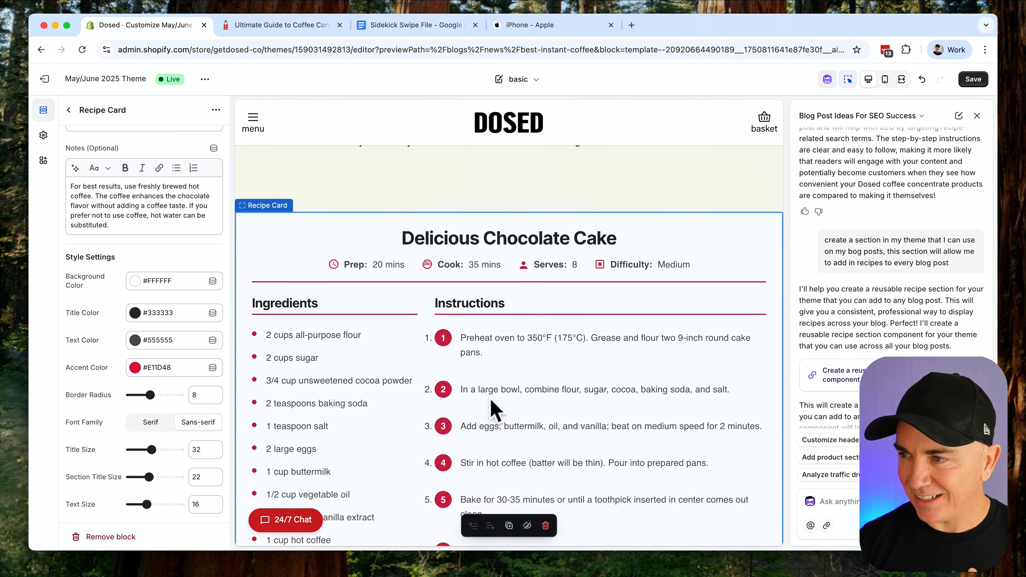
scroll(494, 409, up, 4)
scroll(493, 409, down, 10)
scroll(493, 409, up, 5)
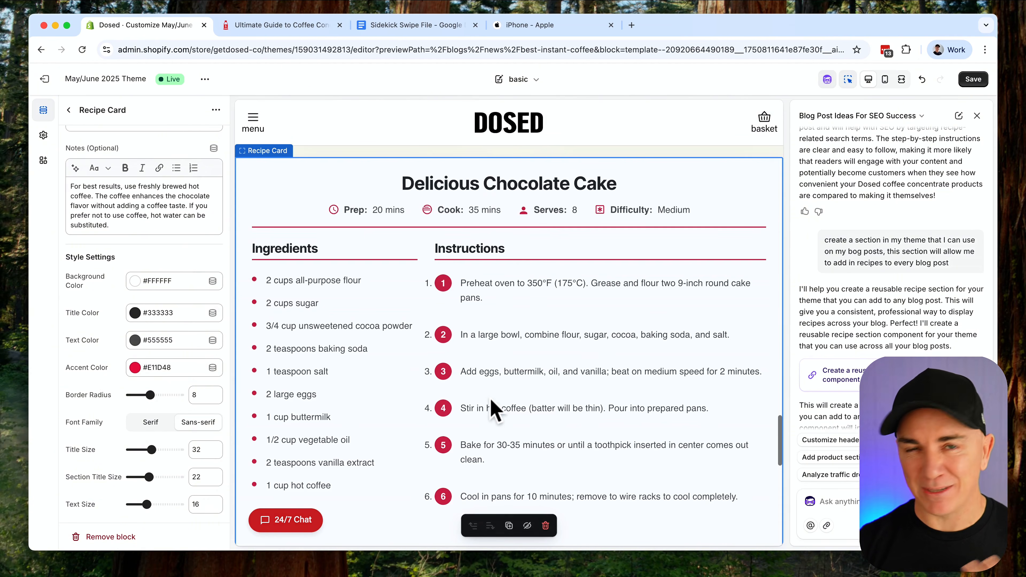
scroll(116, 313, up, 15)
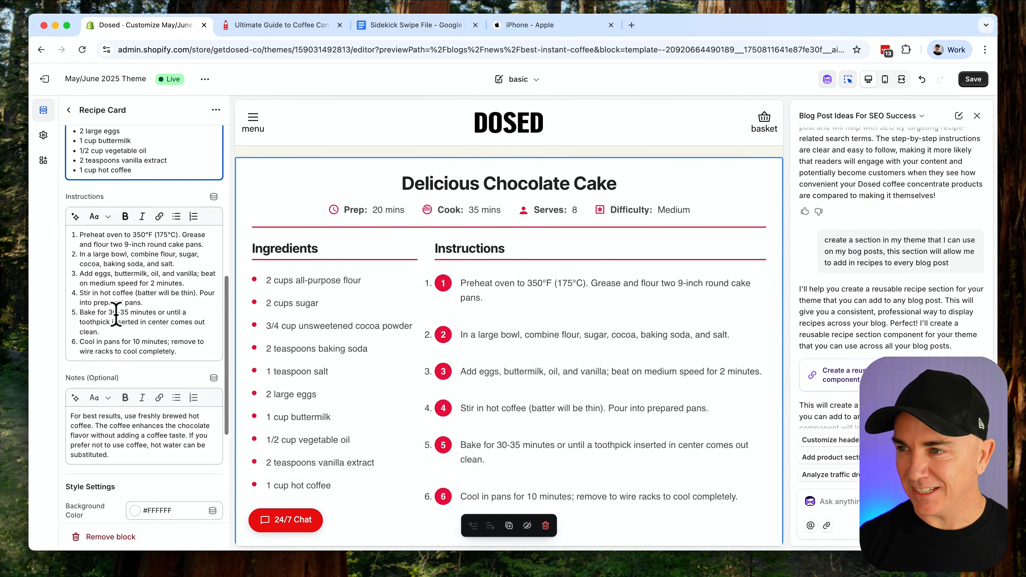
scroll(117, 313, up, 3)
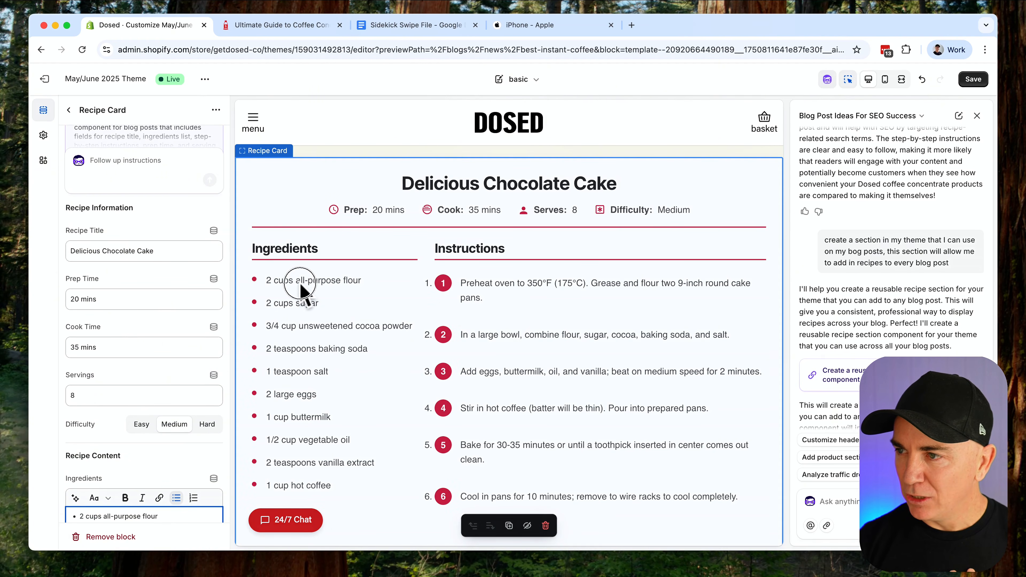
Send the recipe block the follow-up instruction "this is great can you make the ingredients clickable and link to a product".
drag(266, 280, 290, 283)
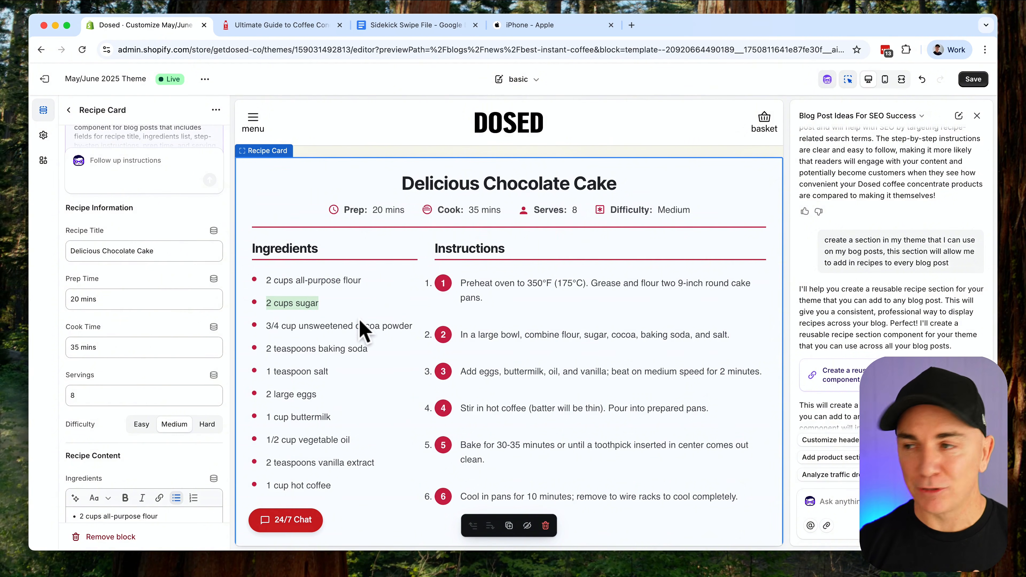
click(129, 162)
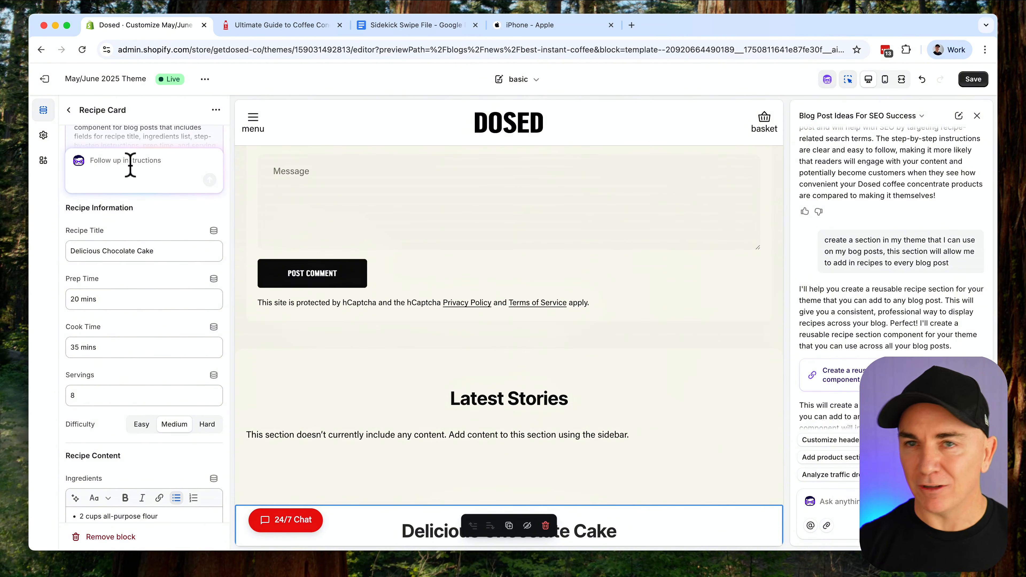
text(this )
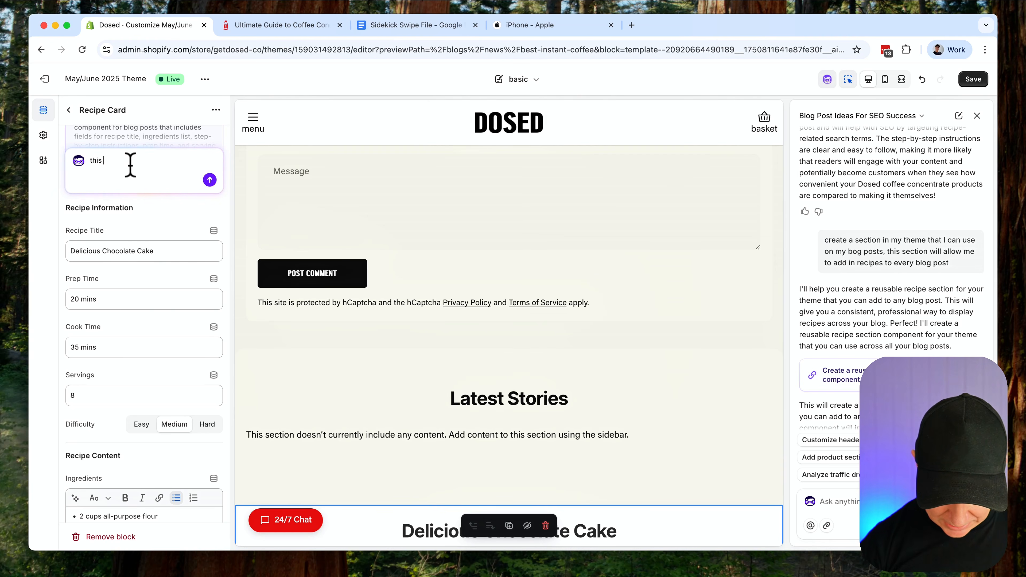
text(is great can you)
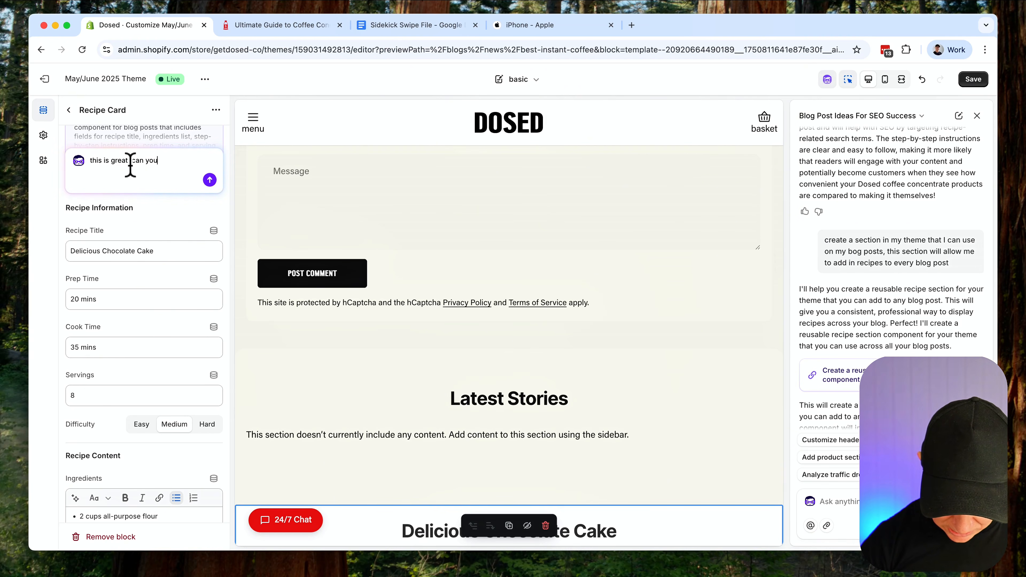
text( make the)
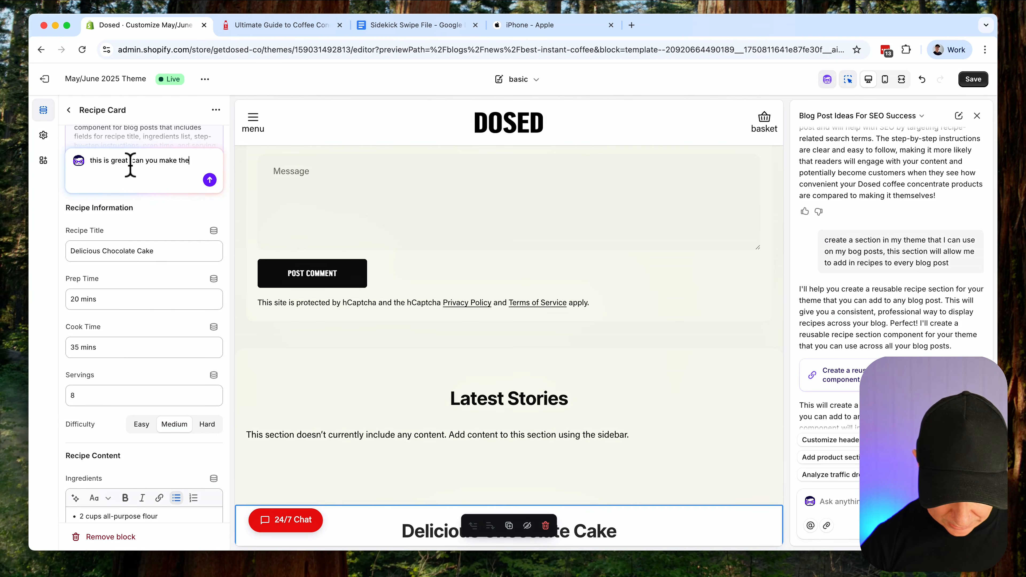
text( ingredien)
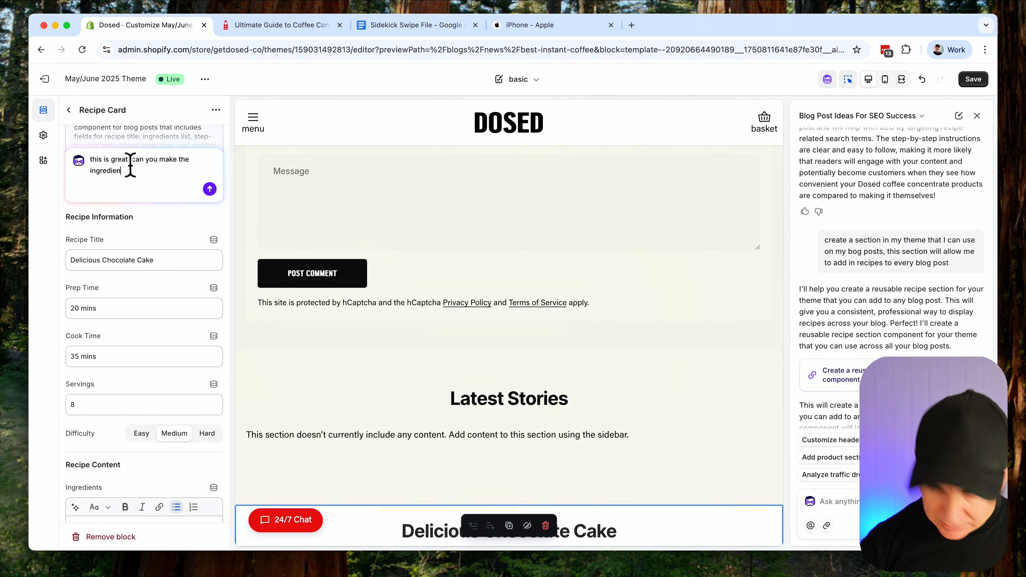
text(ts click)
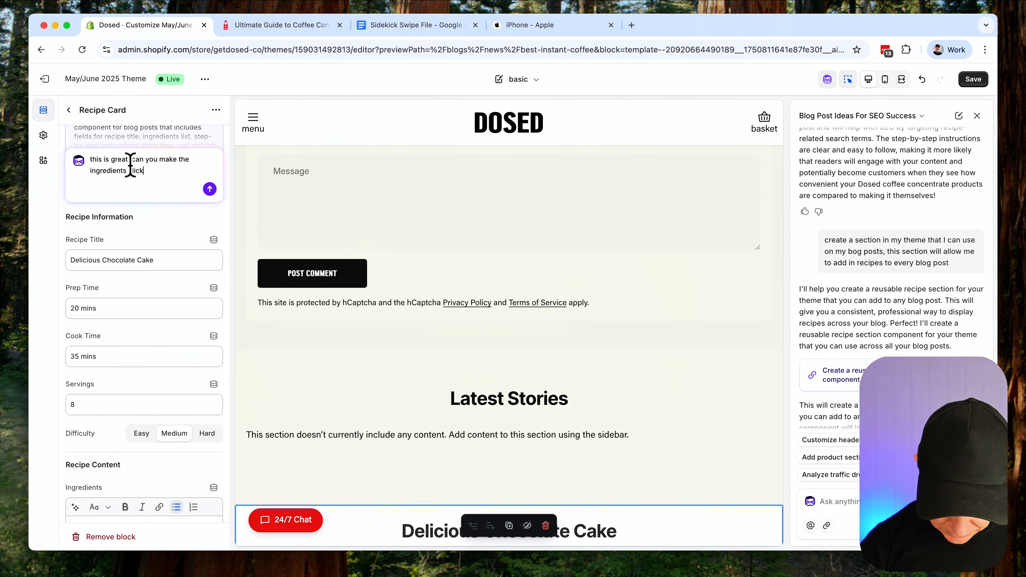
text(able and link to)
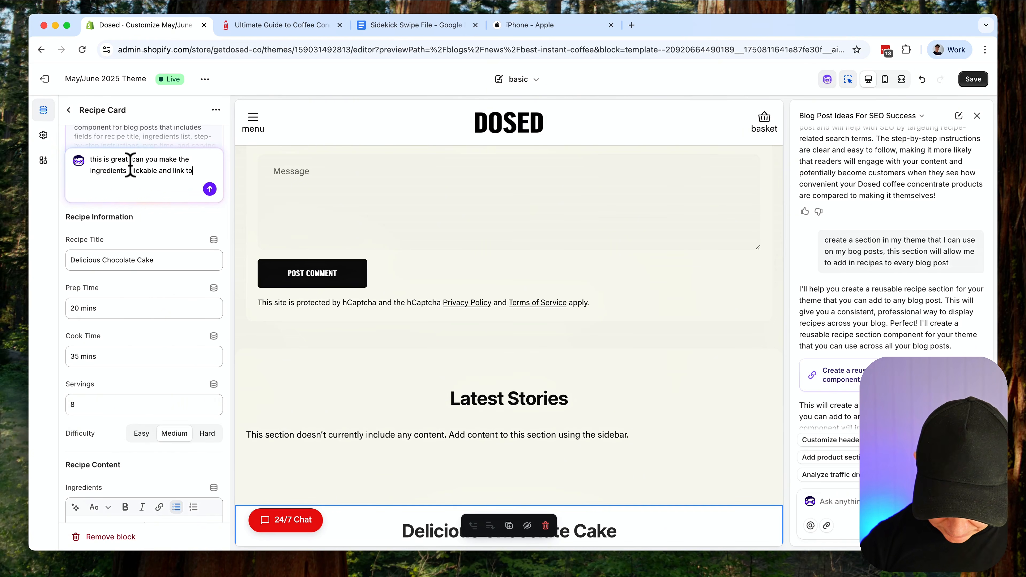
text( a product)
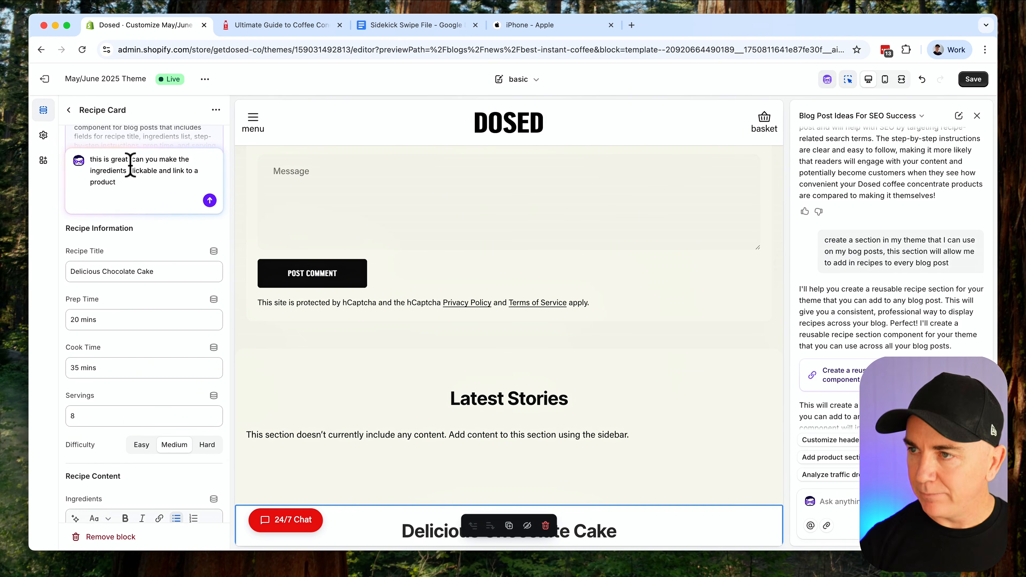
click(209, 201)
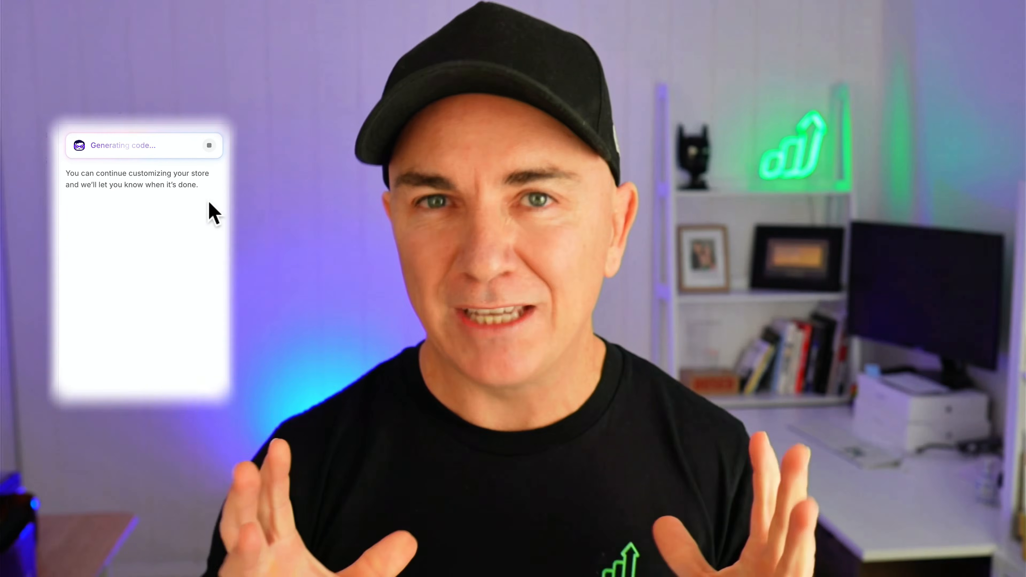